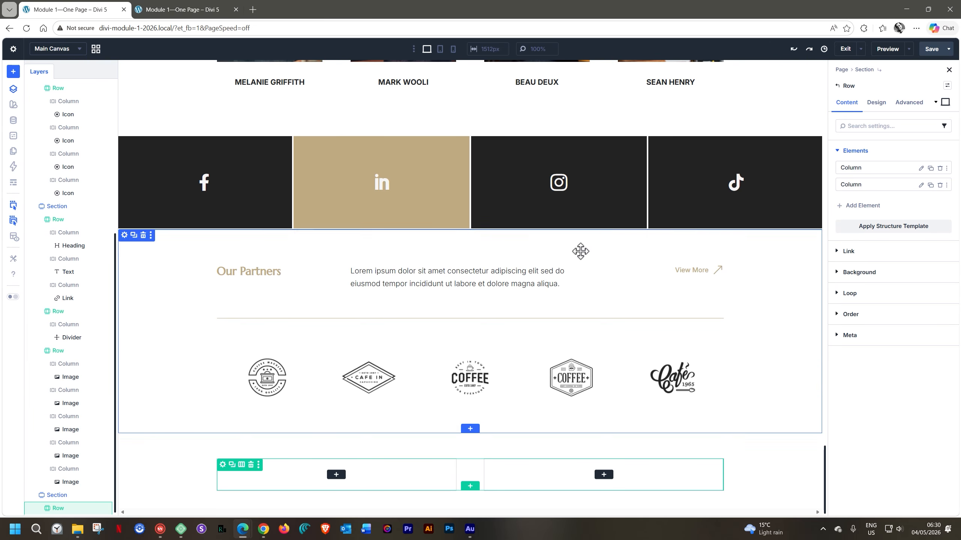
- Set both the width and the max width of the empty two-column row to 100vw
{"action": "left_click", "coordinate": [876, 103]}
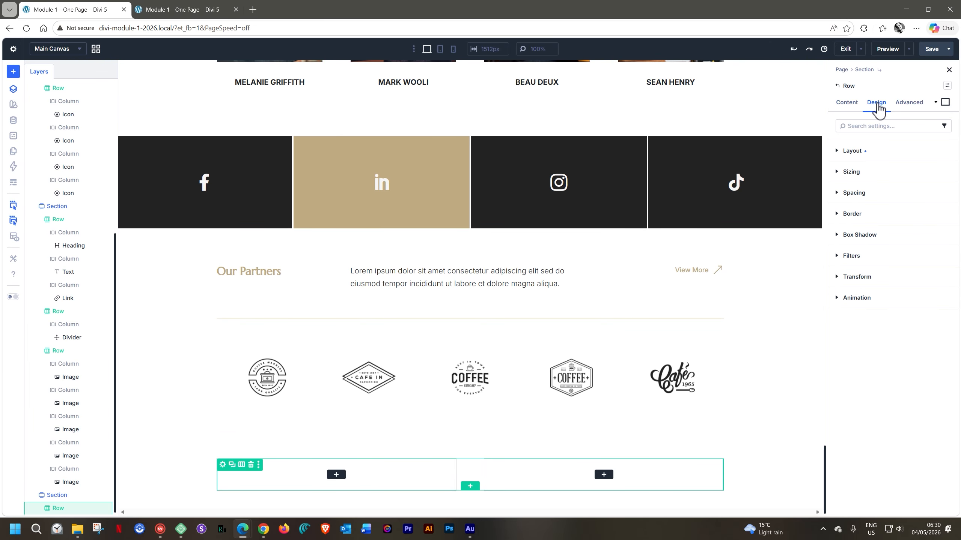
{"action": "left_click", "coordinate": [840, 174]}
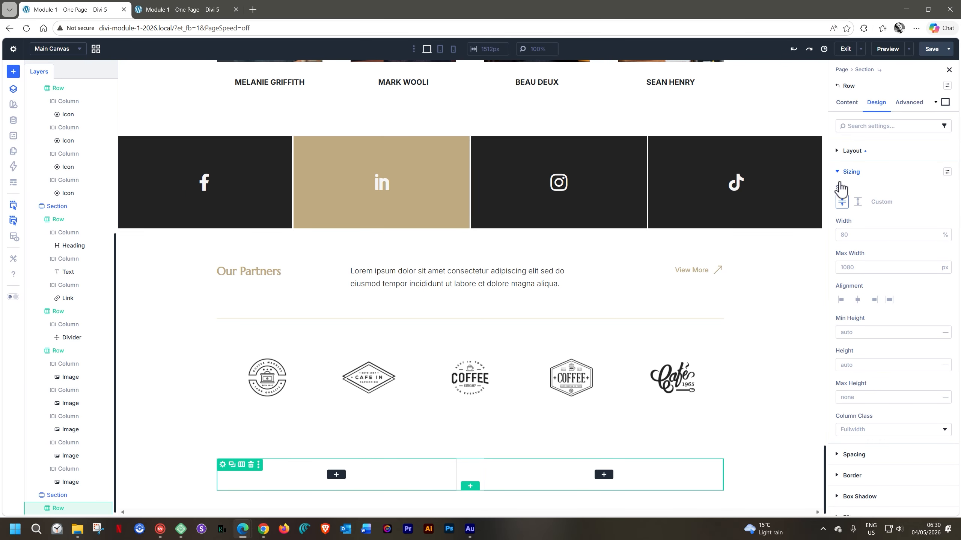
{"action": "left_click", "coordinate": [849, 234]}
{"action": "type", "text": "100"}
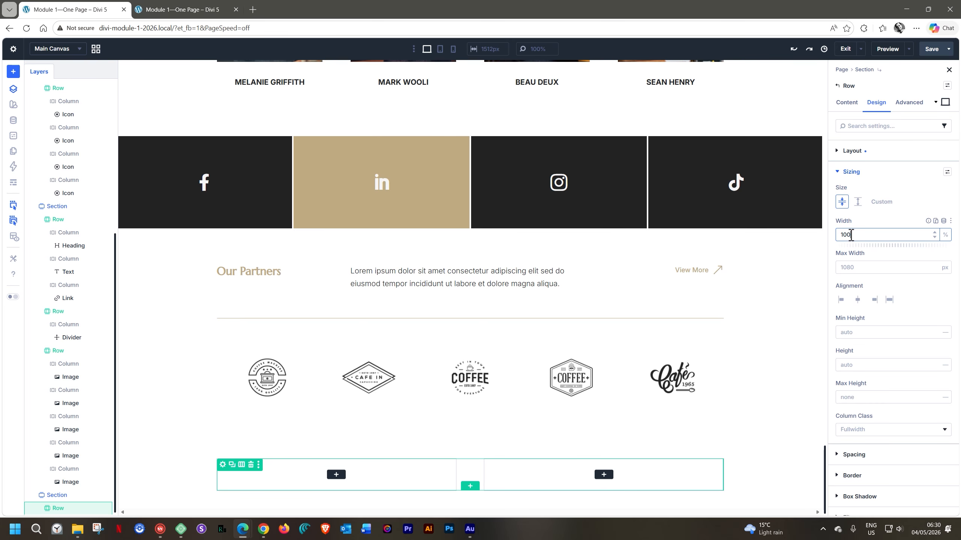
{"action": "type", "text": "vw"}
{"action": "left_click", "coordinate": [862, 268]}
{"action": "type", "text": "100w"}
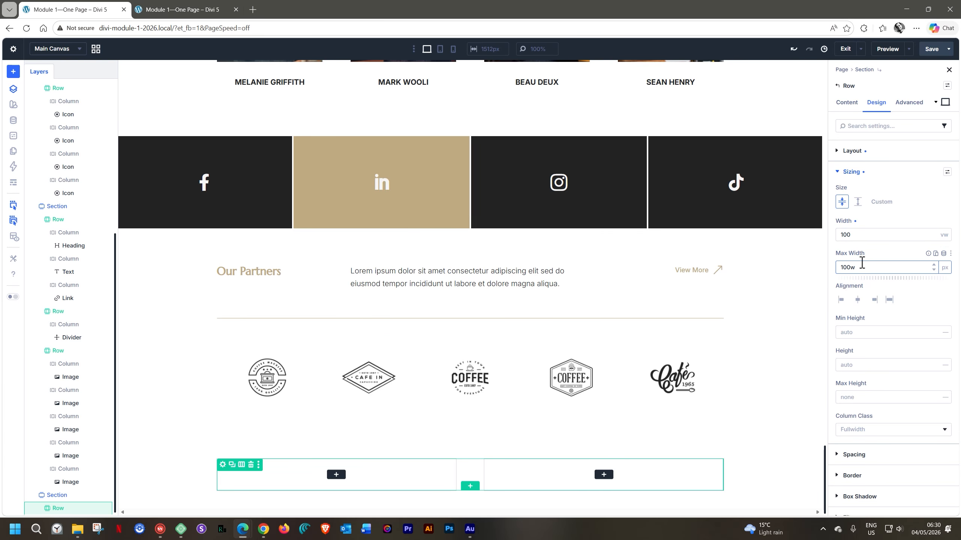
{"action": "type", "text": "w"}
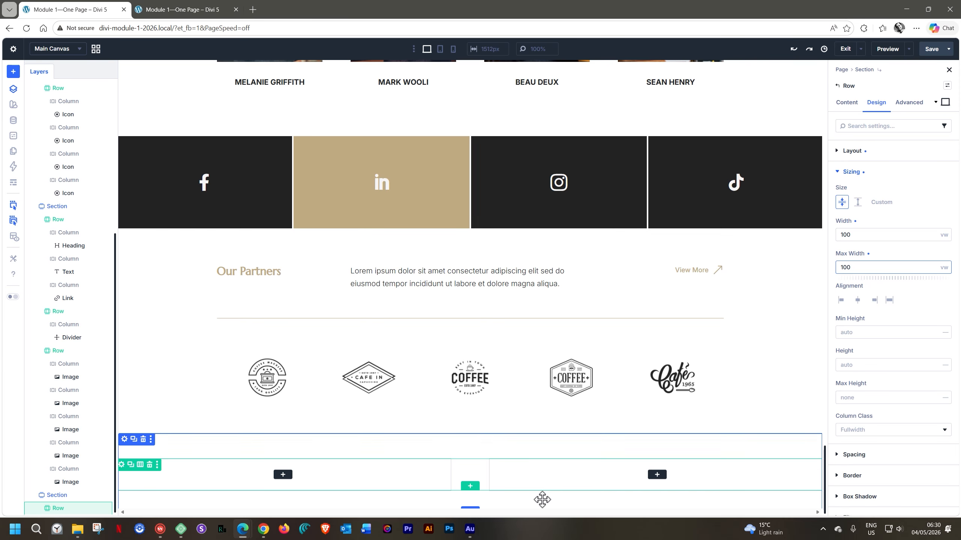
- Upload the hero 4 image from the Divi 5 - Module 1 folder and use it as the second column's background image
{"action": "left_click", "coordinate": [39, 509]}
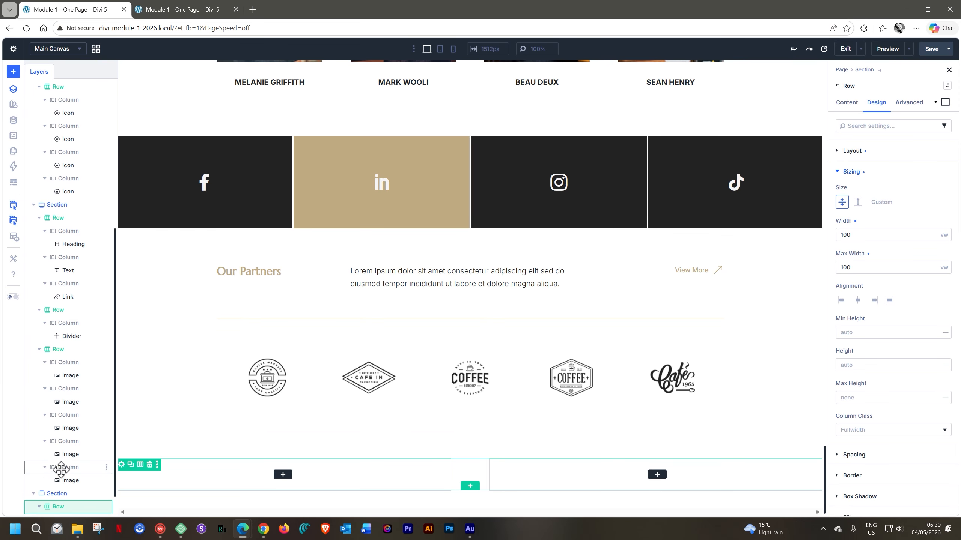
{"action": "left_click", "coordinate": [67, 509]}
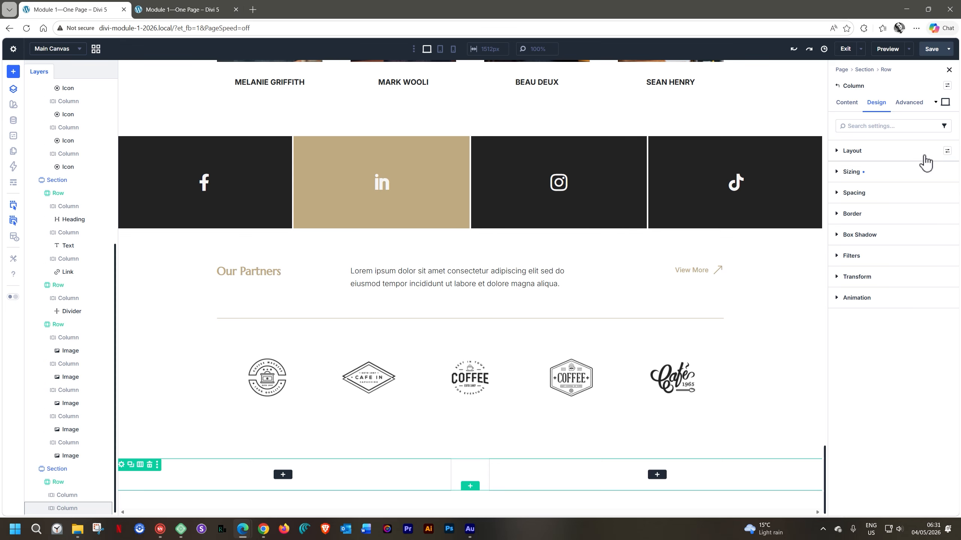
{"action": "left_click", "coordinate": [857, 104]}
{"action": "left_click", "coordinate": [836, 194]}
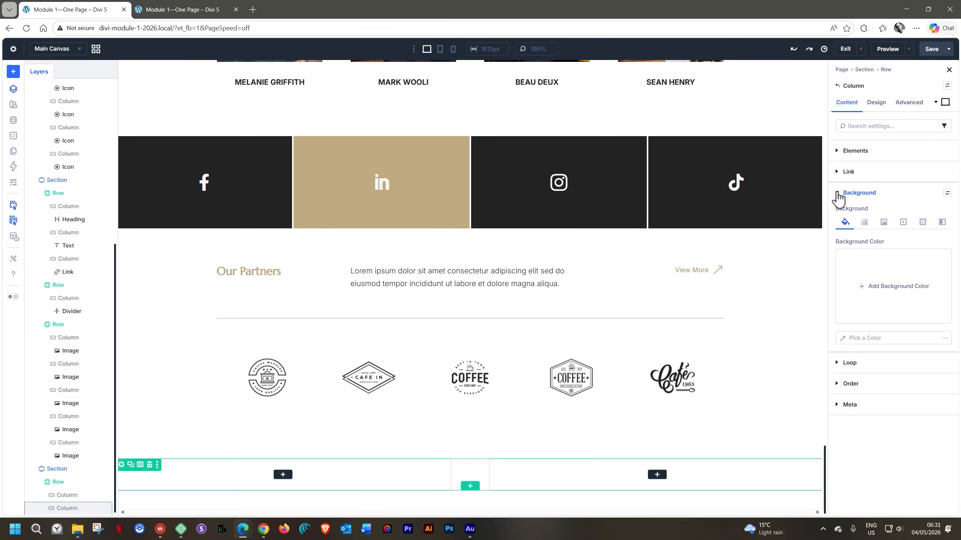
{"action": "left_click", "coordinate": [884, 222]}
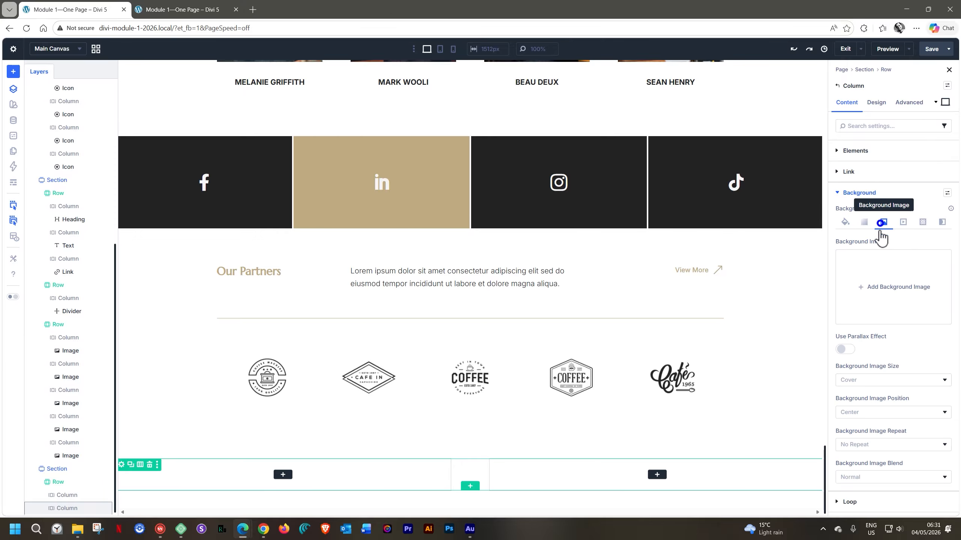
{"action": "left_click", "coordinate": [876, 290]}
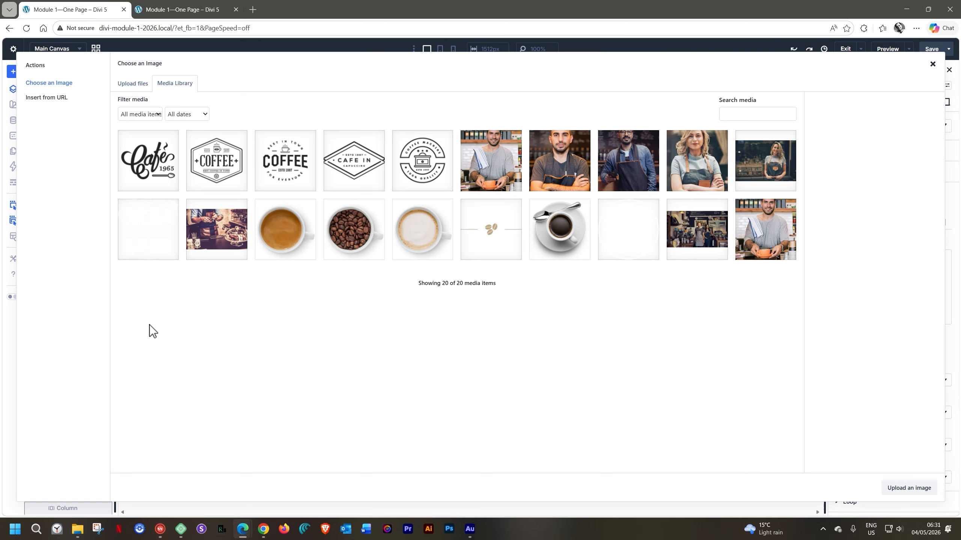
{"action": "left_click", "coordinate": [78, 529]}
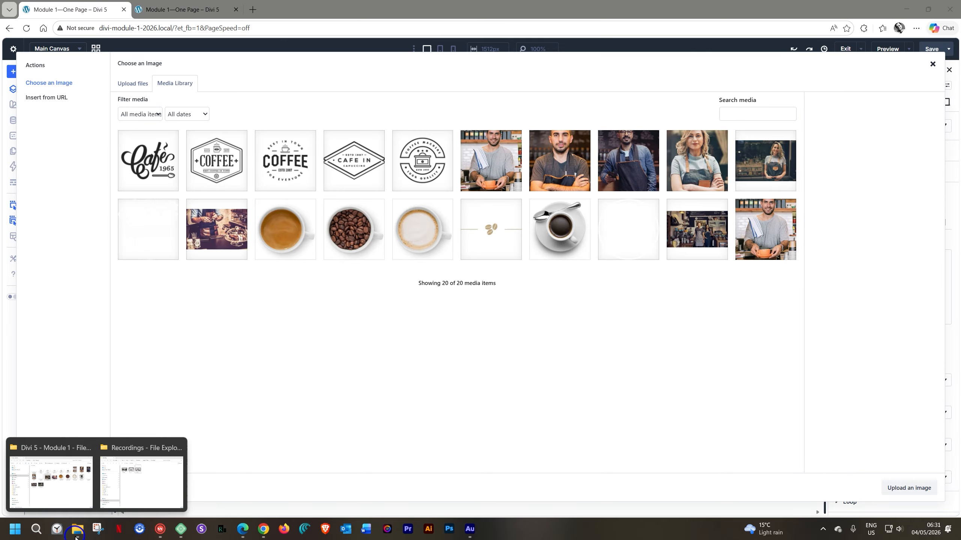
{"action": "left_click", "coordinate": [54, 489]}
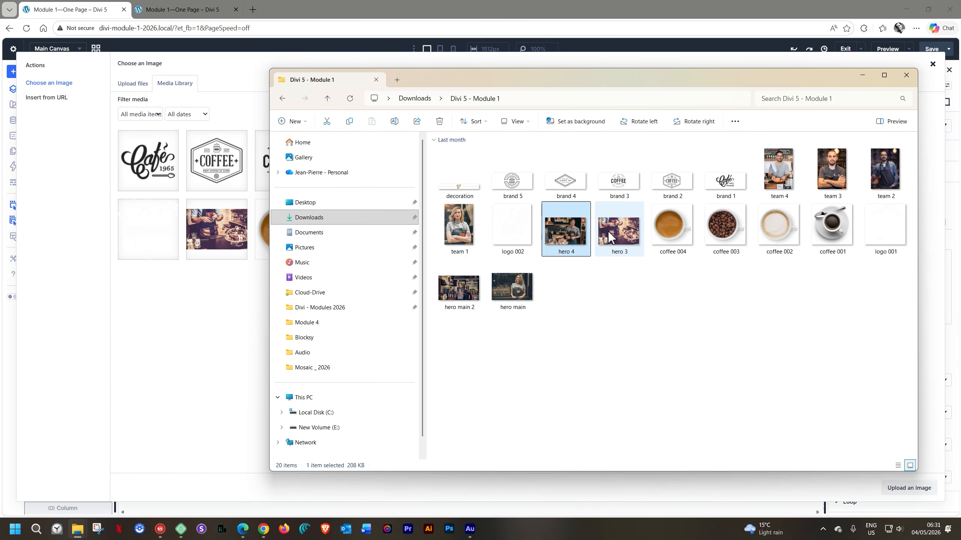
{"action": "left_click_drag", "start_coordinate": [575, 236], "coordinate": [242, 279]}
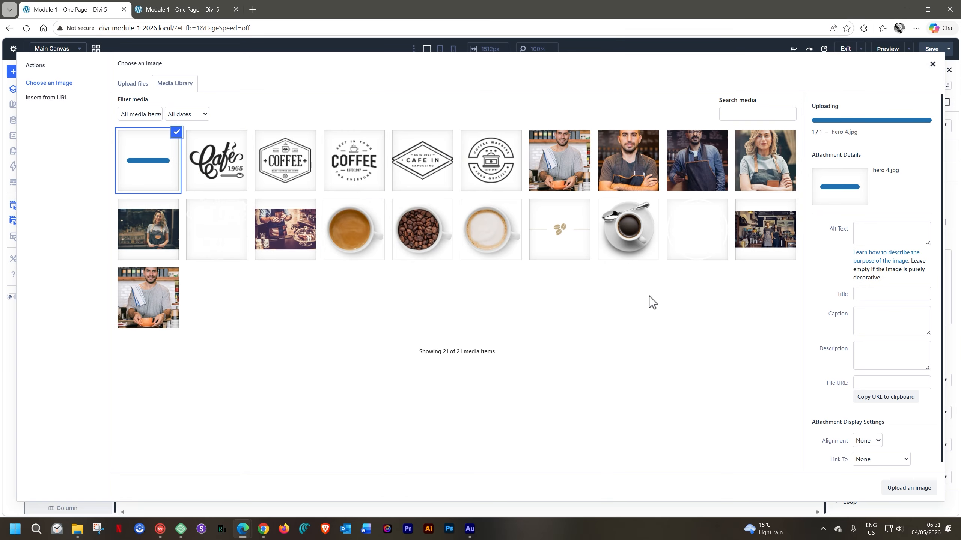
{"action": "left_click", "coordinate": [908, 488]}
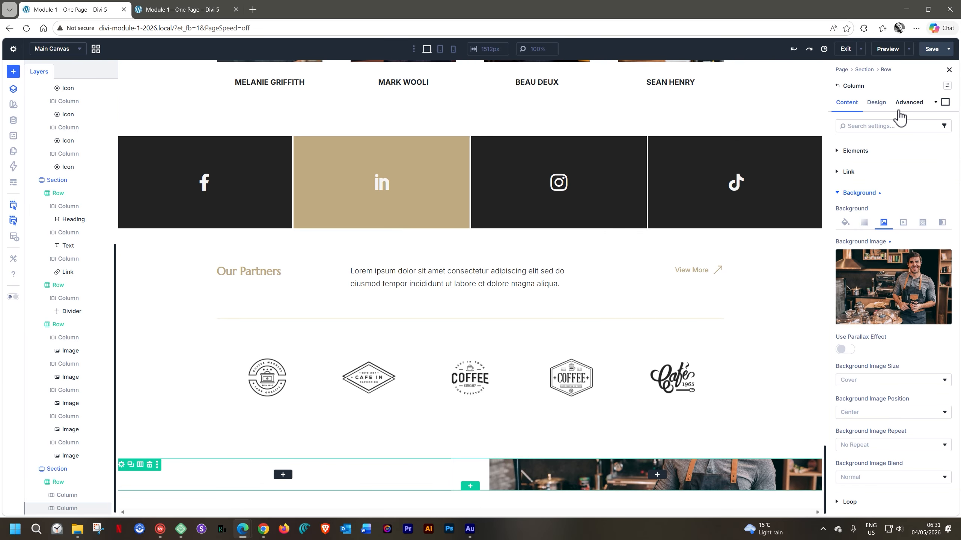
- Set the minimum height of the column with the background image to 70vh
{"action": "left_click", "coordinate": [881, 106]}
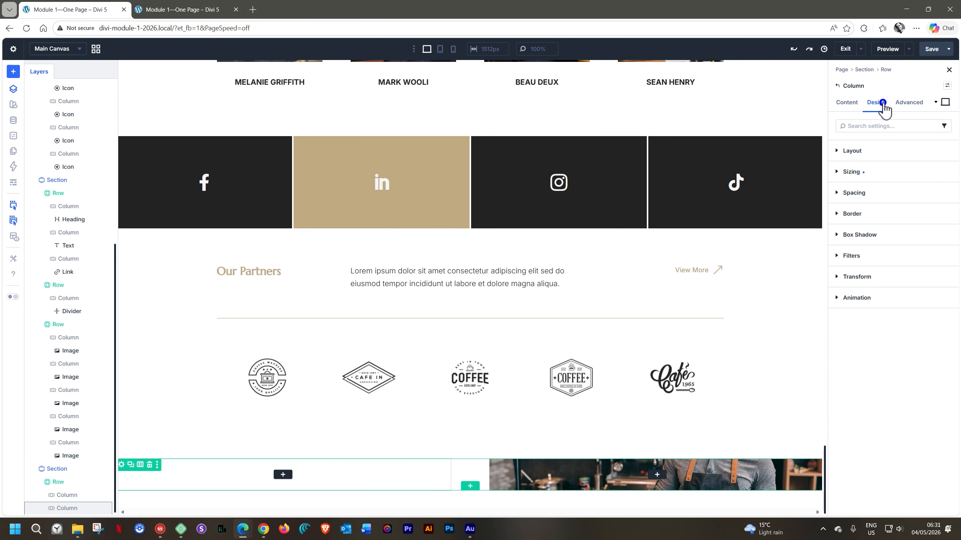
{"action": "left_click", "coordinate": [837, 174]}
{"action": "left_click", "coordinate": [864, 332]}
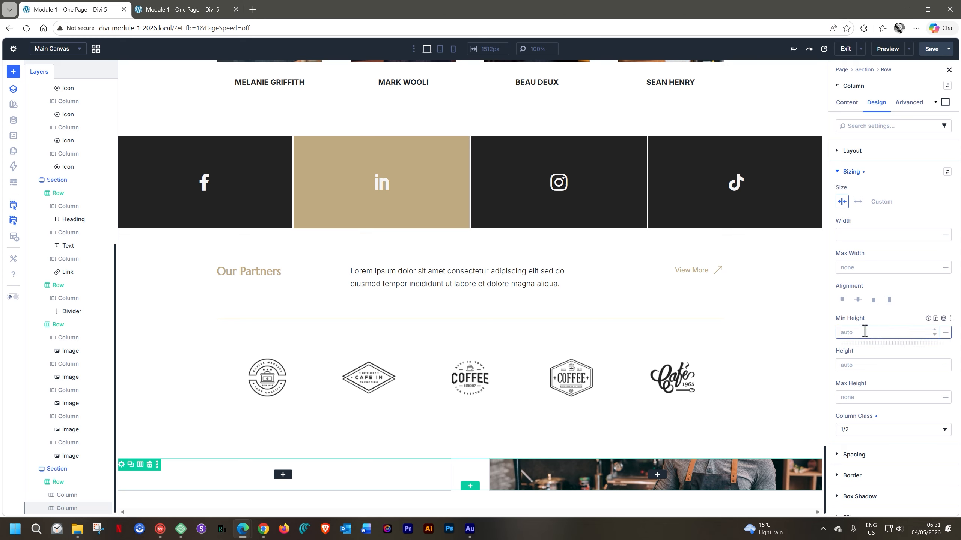
{"action": "type", "text": "70vh"}
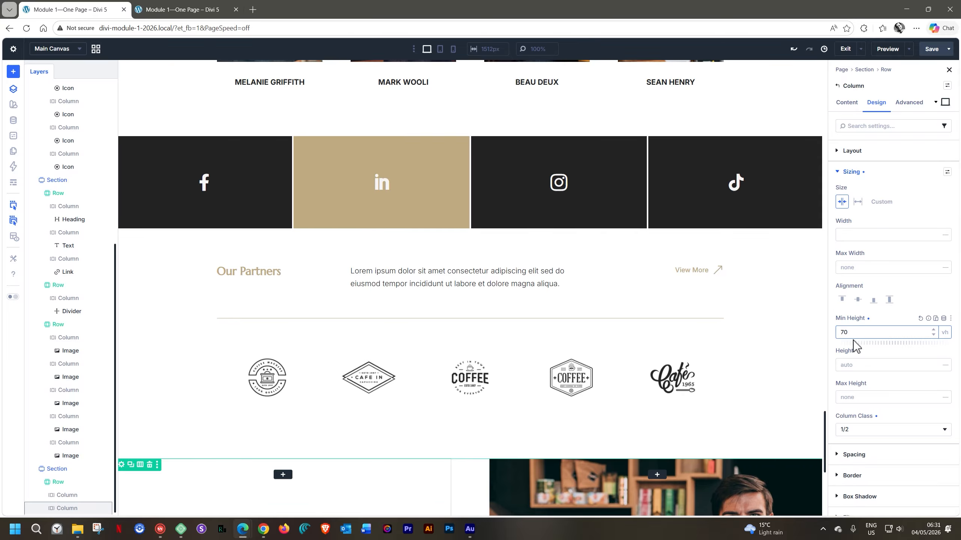
{"action": "scroll", "coordinate": [688, 352], "scroll_direction": "down", "scroll_amount": 5}
{"action": "scroll", "coordinate": [688, 352], "scroll_direction": "down", "scroll_amount": 2}
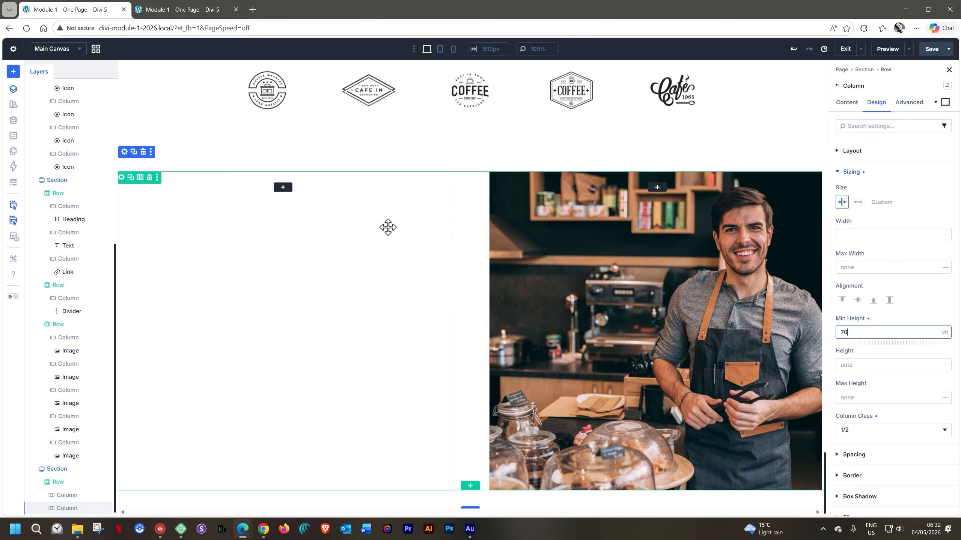
- Insert the saved Section Header row from the library into the row's empty first column
{"action": "scroll", "coordinate": [388, 227], "scroll_direction": "up", "scroll_amount": 10}
{"action": "scroll", "coordinate": [388, 228], "scroll_direction": "up", "scroll_amount": 4}
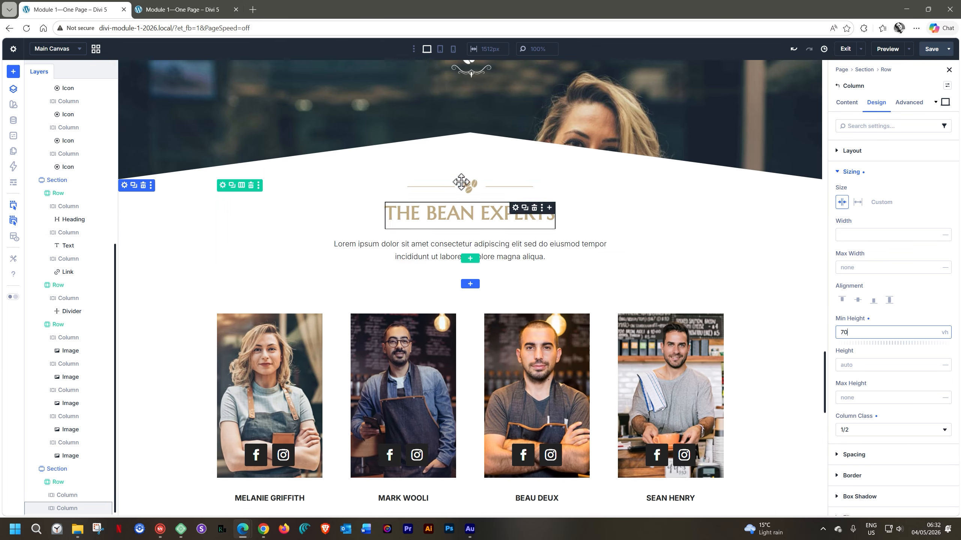
{"action": "scroll", "coordinate": [451, 285], "scroll_direction": "down", "scroll_amount": 3}
{"action": "scroll", "coordinate": [451, 285], "scroll_direction": "down", "scroll_amount": 10}
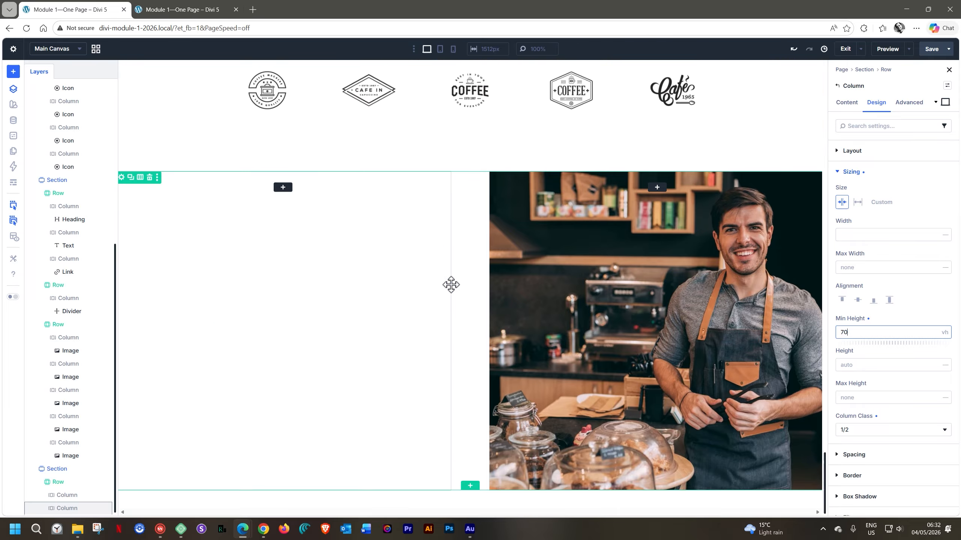
{"action": "left_click", "coordinate": [282, 188]}
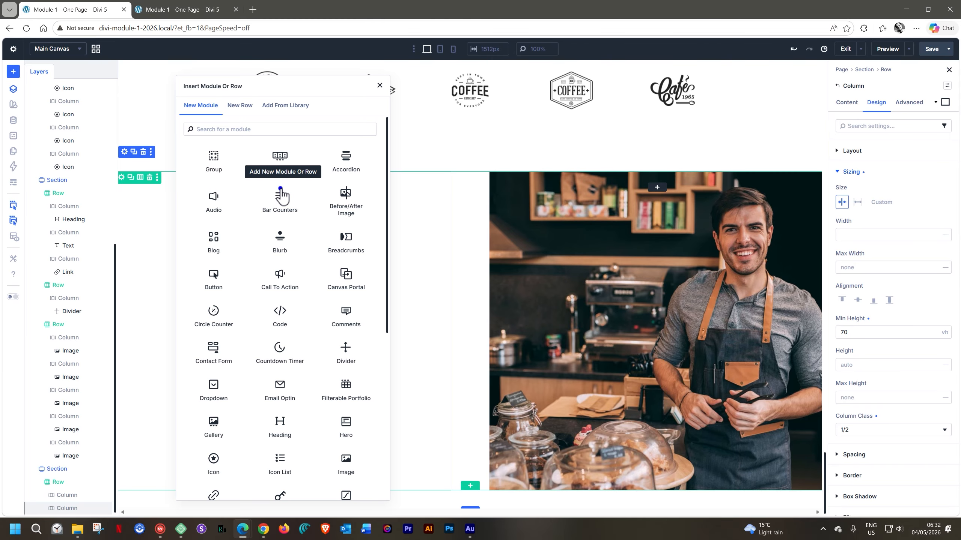
{"action": "left_click", "coordinate": [283, 107]}
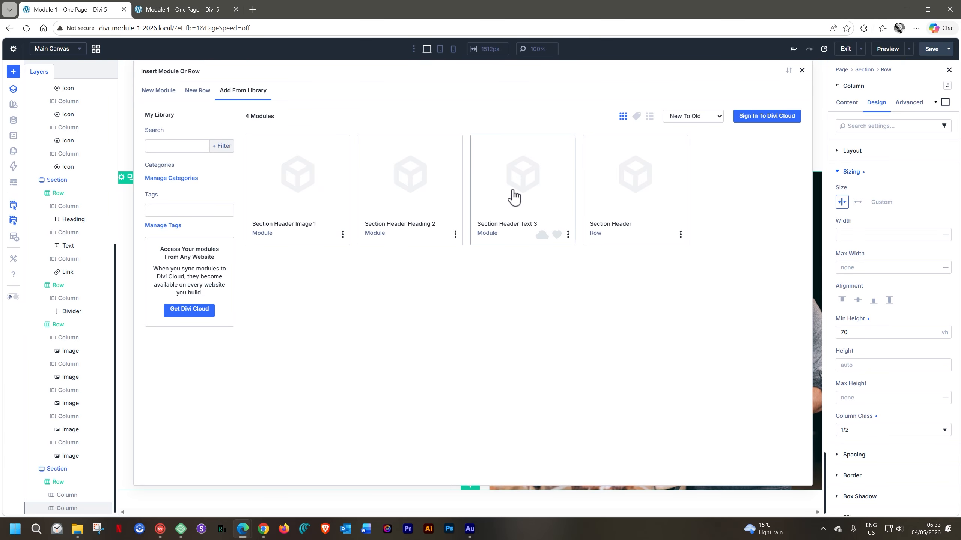
{"action": "left_click", "coordinate": [631, 181]}
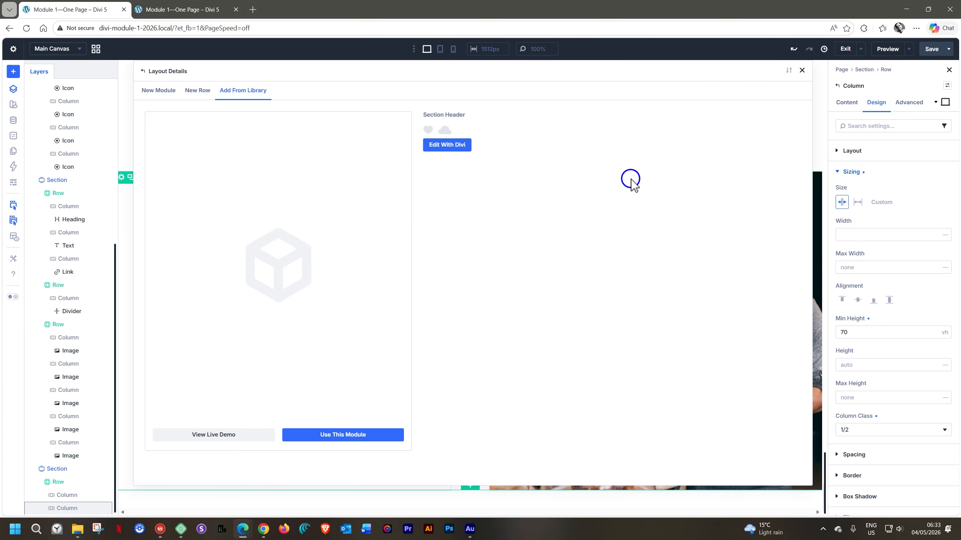
{"action": "left_click", "coordinate": [337, 437]}
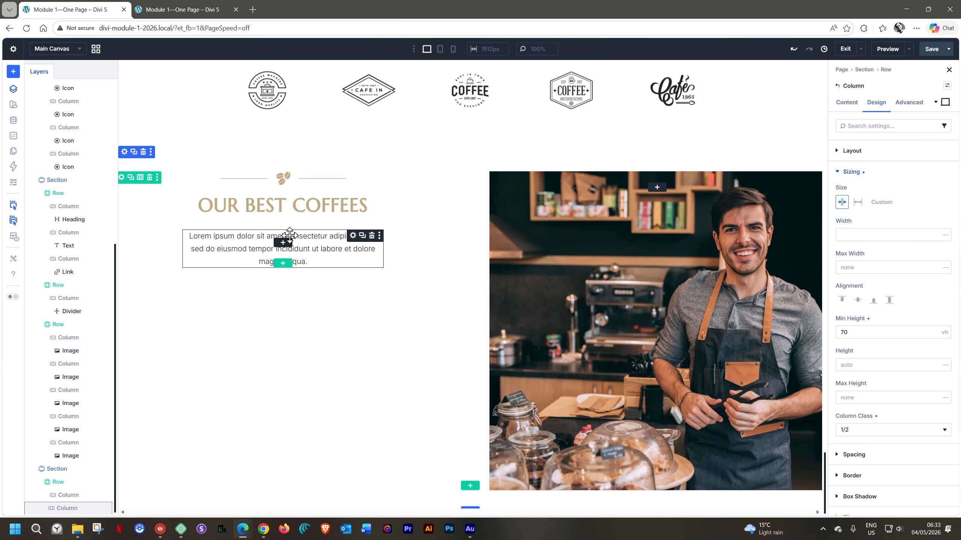
- Delete the paragraph text under the OUR BEST COFFEES heading and add a Contact Form module in its place
{"action": "left_click", "coordinate": [371, 236]}
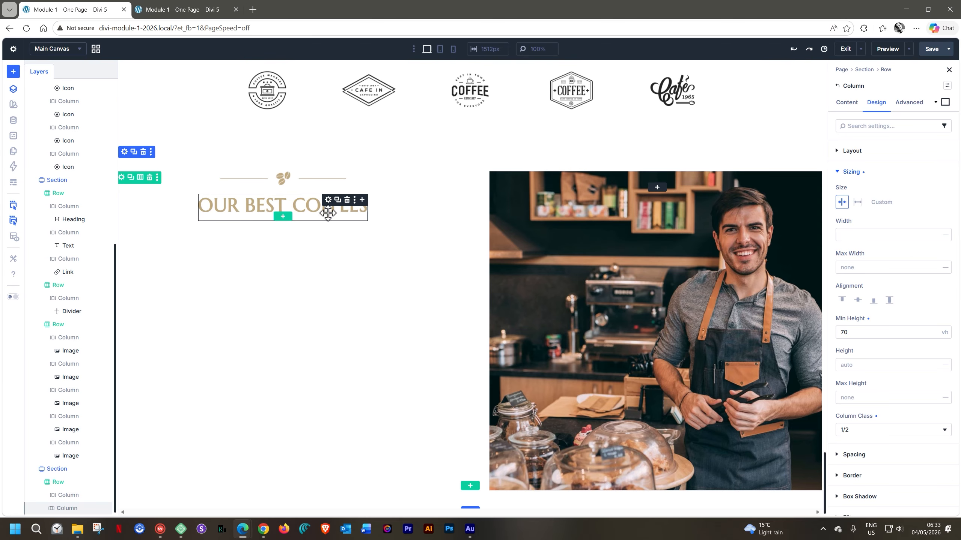
{"action": "left_click", "coordinate": [363, 202]}
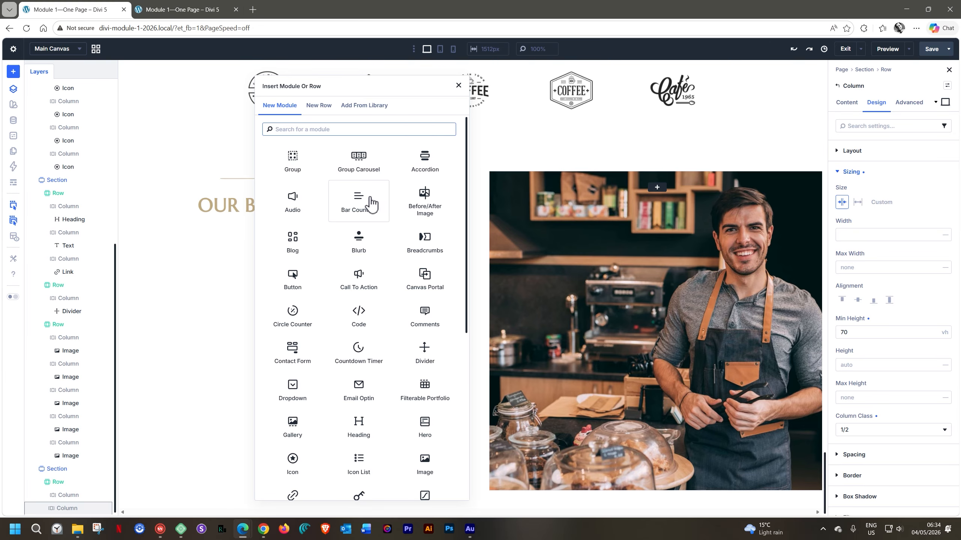
{"action": "type", "text": "fomr"}
{"action": "key", "text": "BackSpace"}
{"action": "key", "text": "BackSpace"}
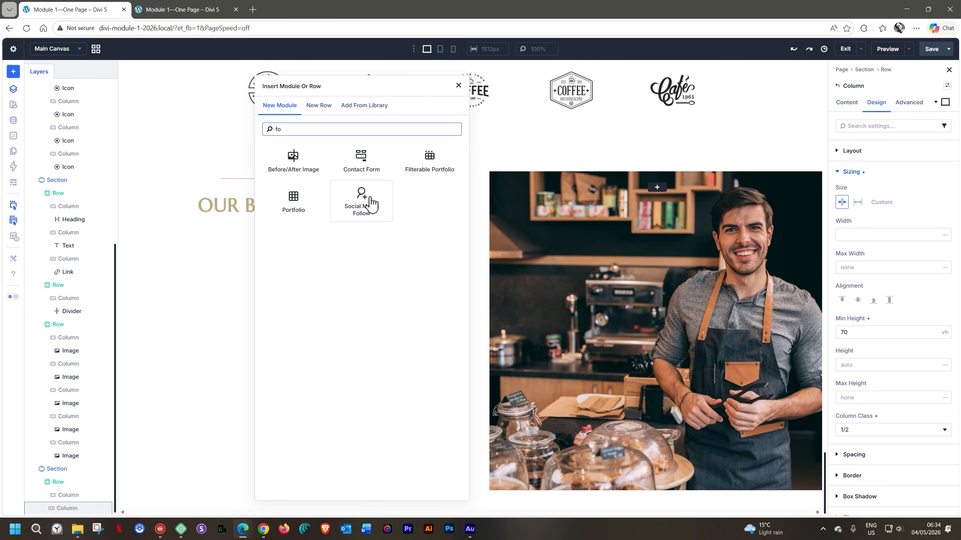
{"action": "type", "text": "rm"}
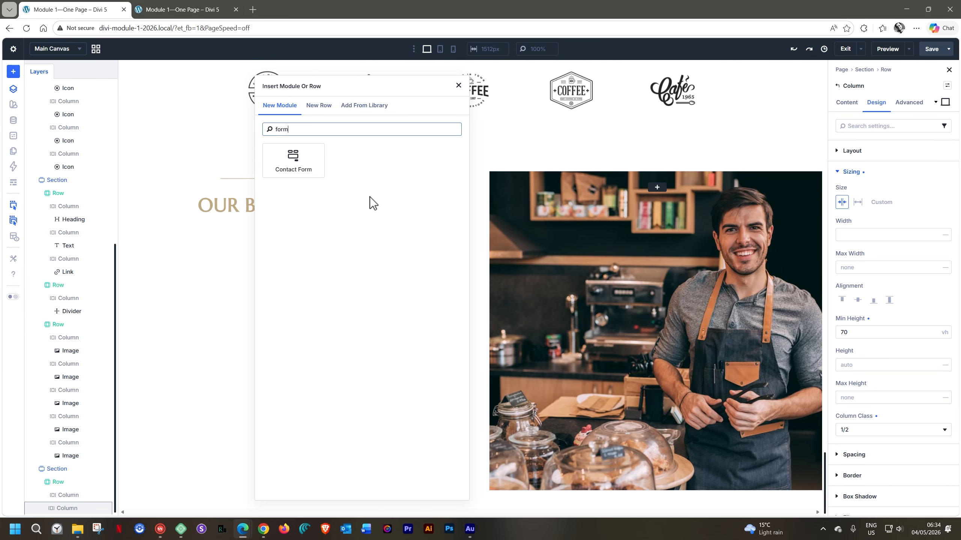
{"action": "left_click", "coordinate": [295, 153]}
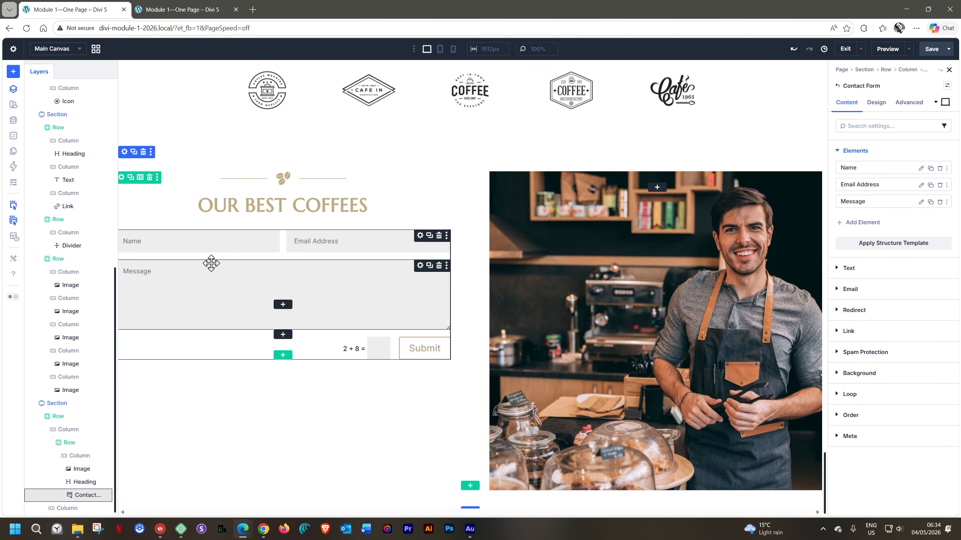
- Set the left padding of the column holding the contact form to 5% and preview the layout in tablet view
{"action": "left_click", "coordinate": [322, 241]}
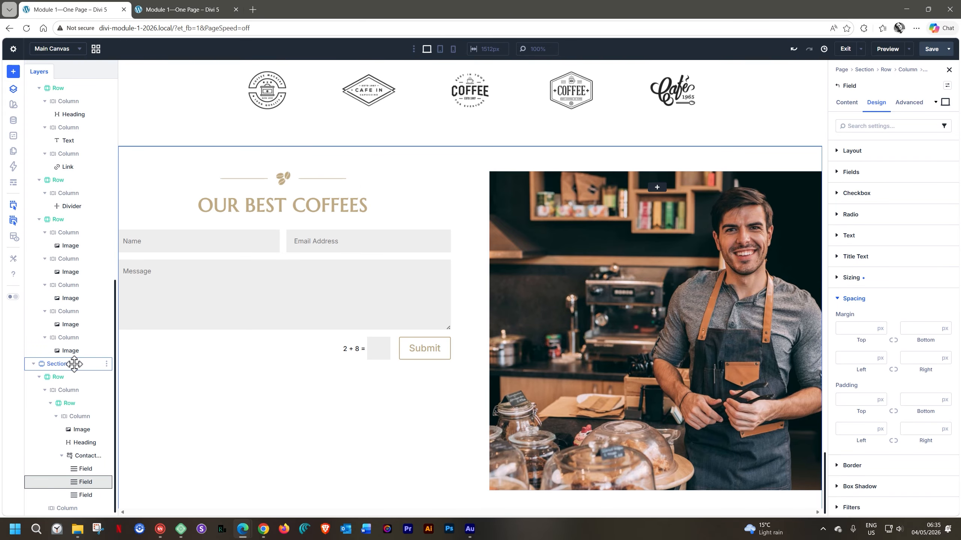
{"action": "left_click", "coordinate": [49, 377]}
{"action": "left_click", "coordinate": [47, 391]}
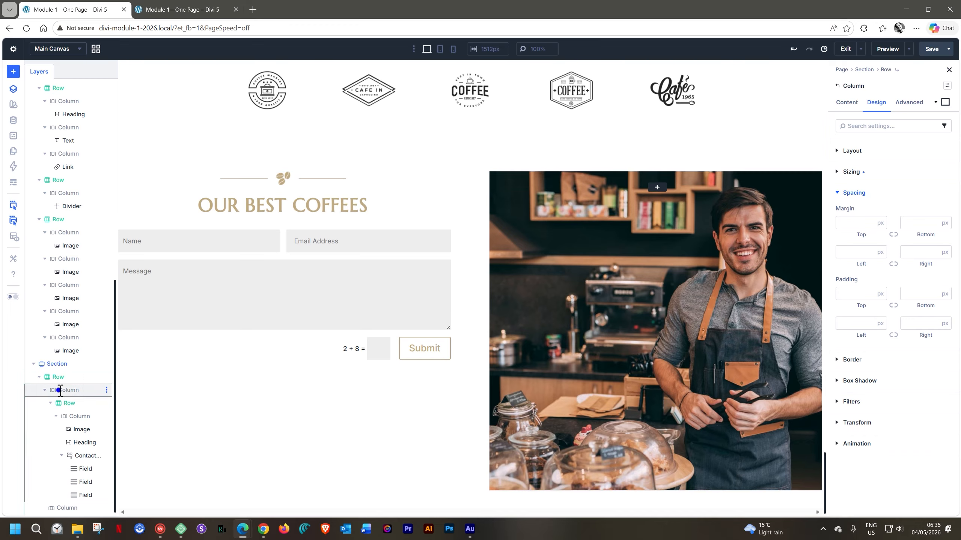
{"action": "left_click", "coordinate": [45, 390]}
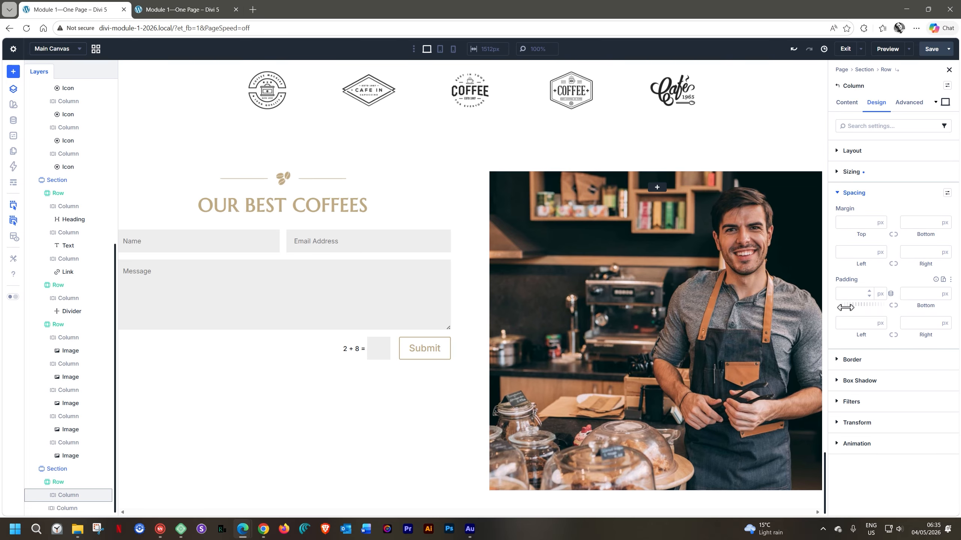
{"action": "left_click", "coordinate": [846, 326]}
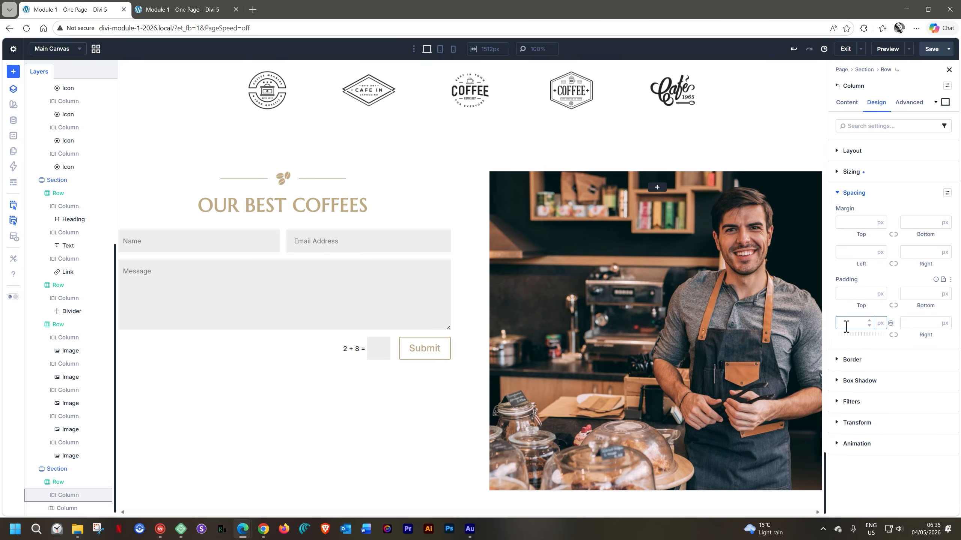
{"action": "type", "text": "5%"}
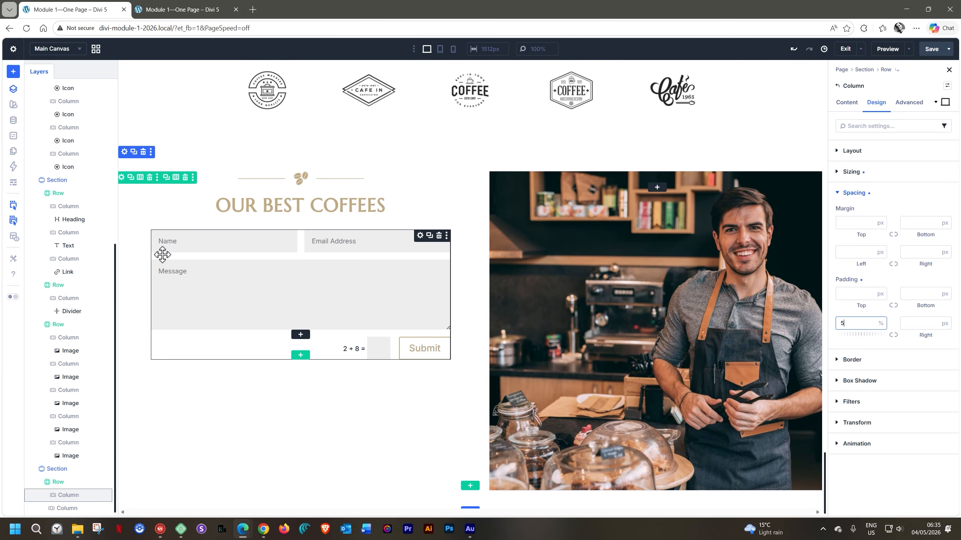
{"action": "left_click", "coordinate": [441, 49]}
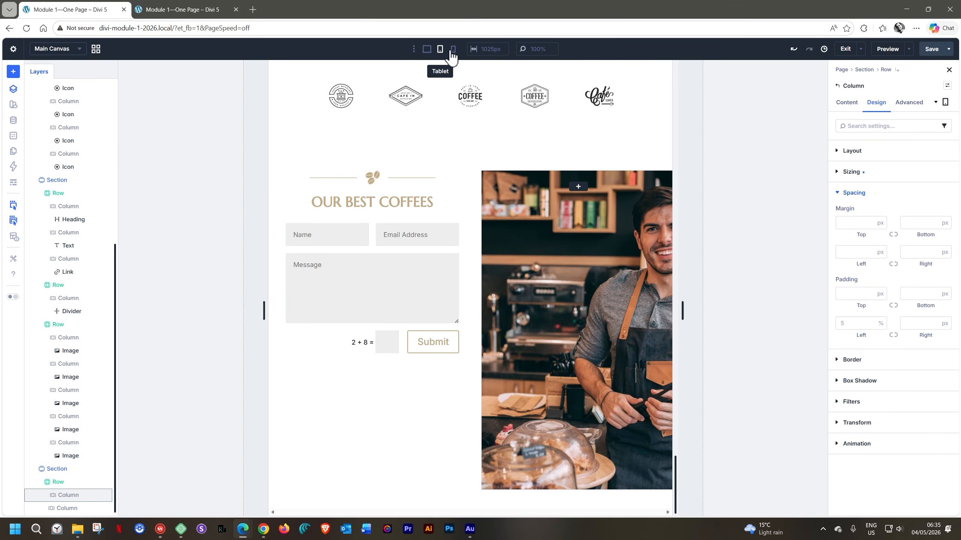
- Set the left padding of the contact form column to 0% for phone view and return to desktop view
{"action": "left_click", "coordinate": [453, 48]}
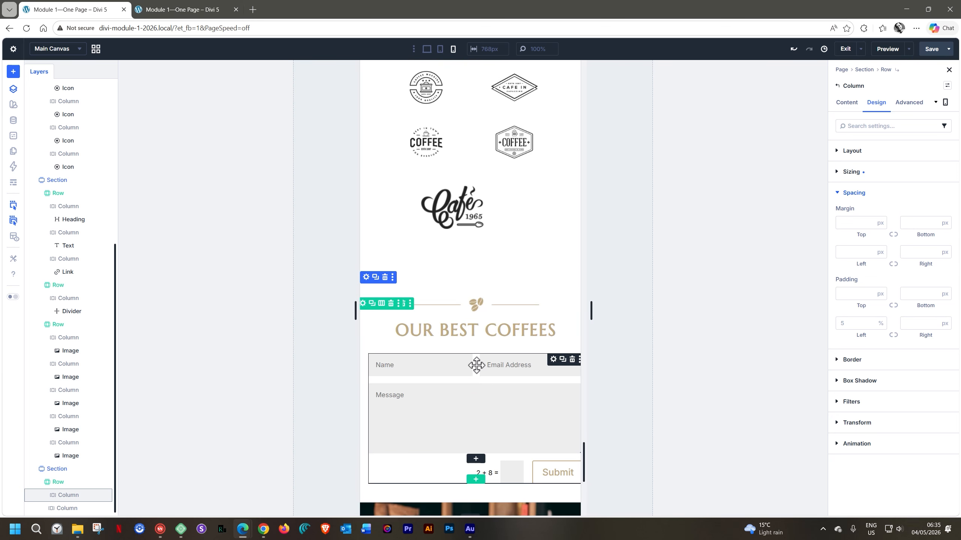
{"action": "left_click", "coordinate": [848, 324]}
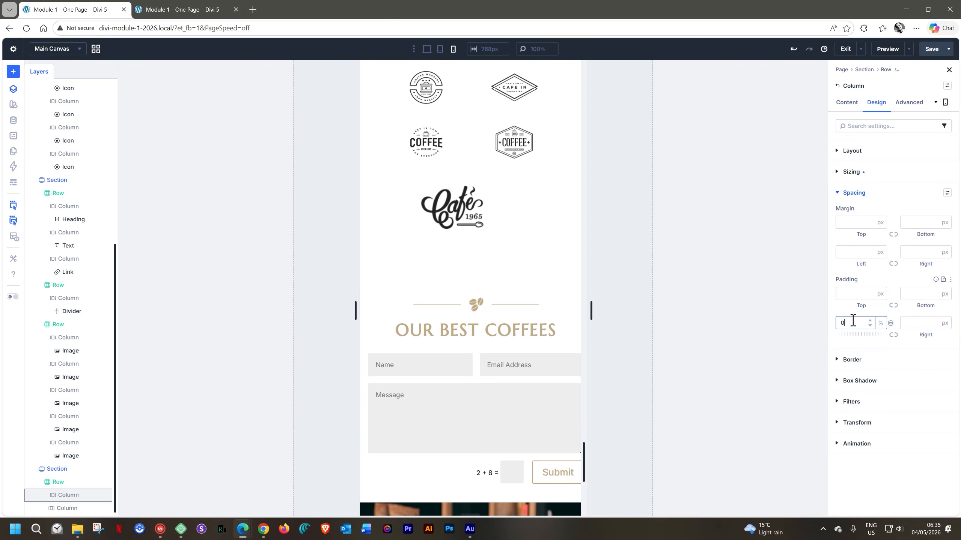
{"action": "left_click", "coordinate": [427, 49]}
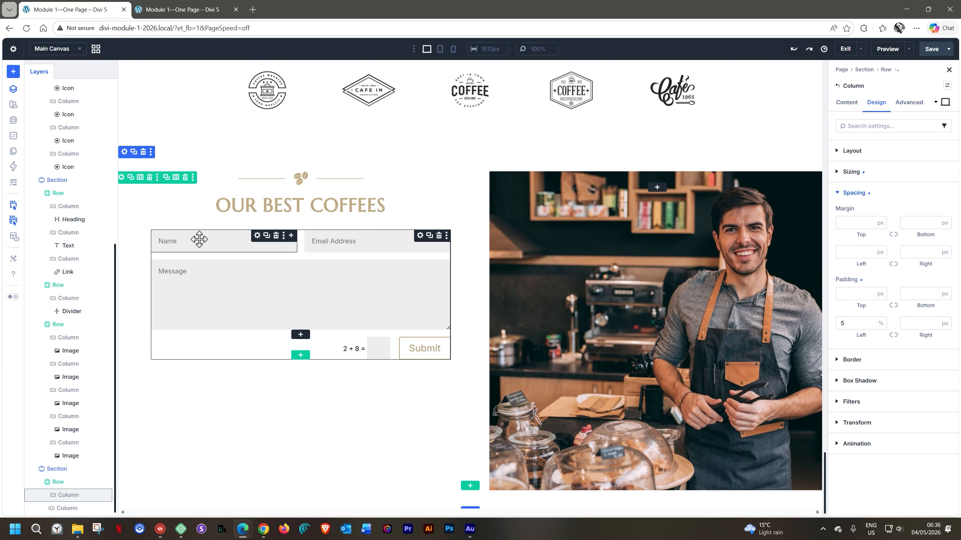
- Widen the layers list so nested module names are readable and select the Contact Form module in it
{"action": "left_click", "coordinate": [199, 239]}
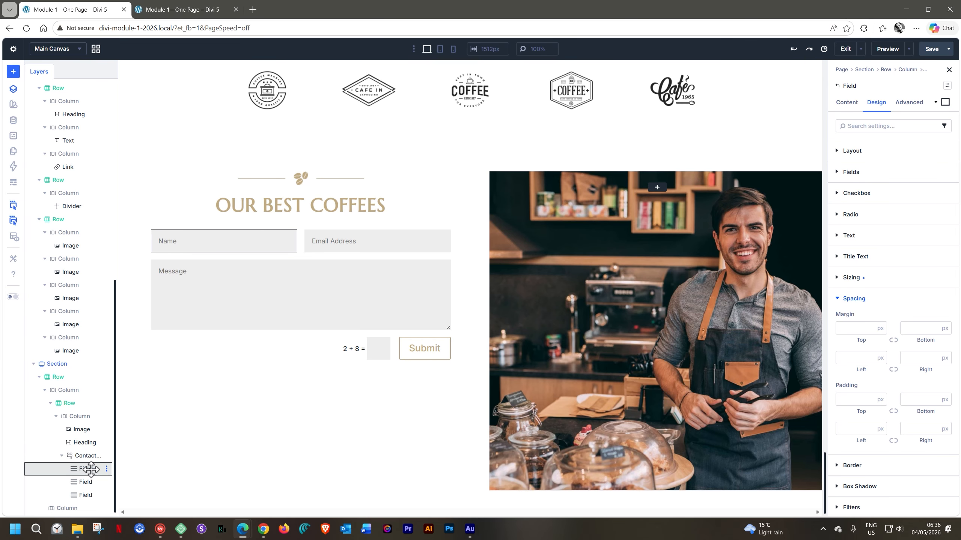
{"action": "left_click_drag", "start_coordinate": [115, 454], "coordinate": [175, 451]}
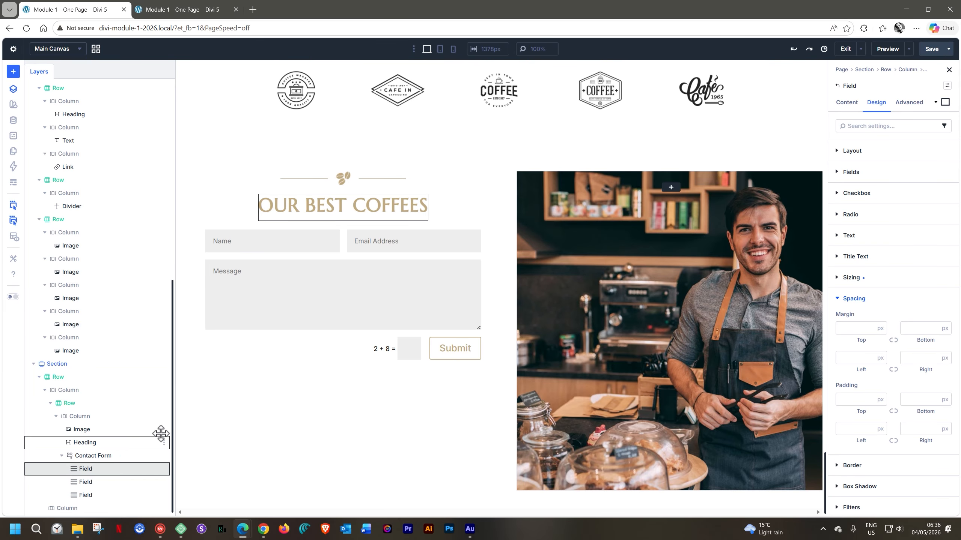
{"action": "left_click_drag", "start_coordinate": [175, 423], "coordinate": [148, 420]}
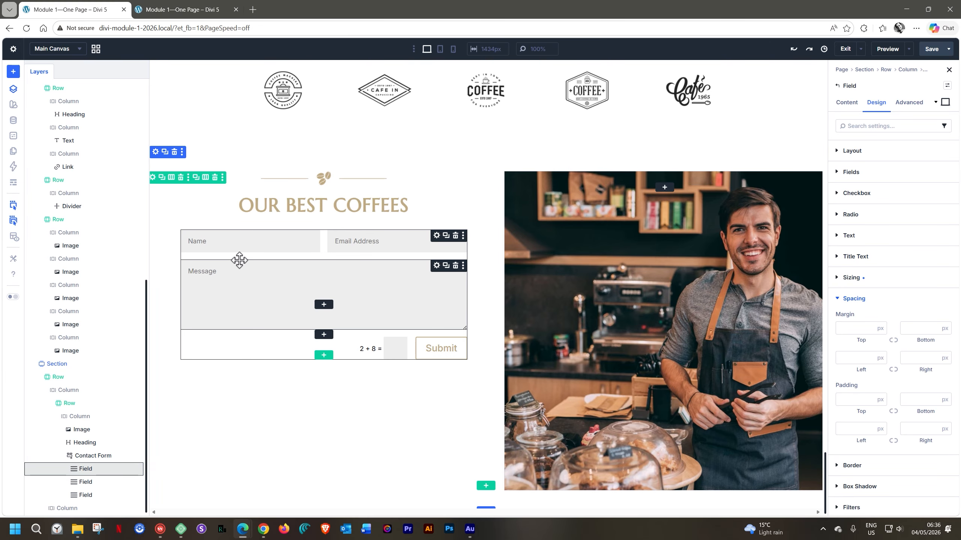
{"action": "left_click", "coordinate": [102, 456]}
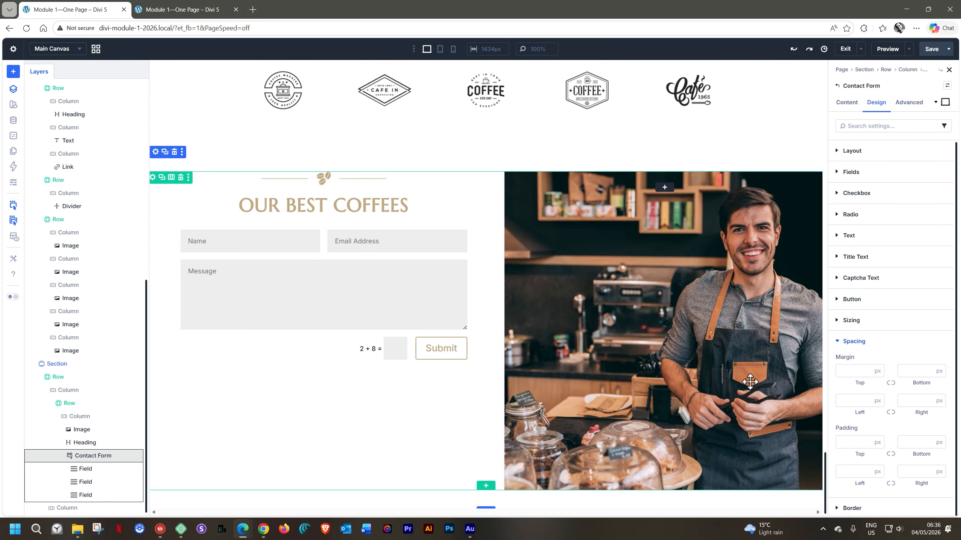
- Add a new Field element to the contact form after the Message field
{"action": "left_click", "coordinate": [848, 103]}
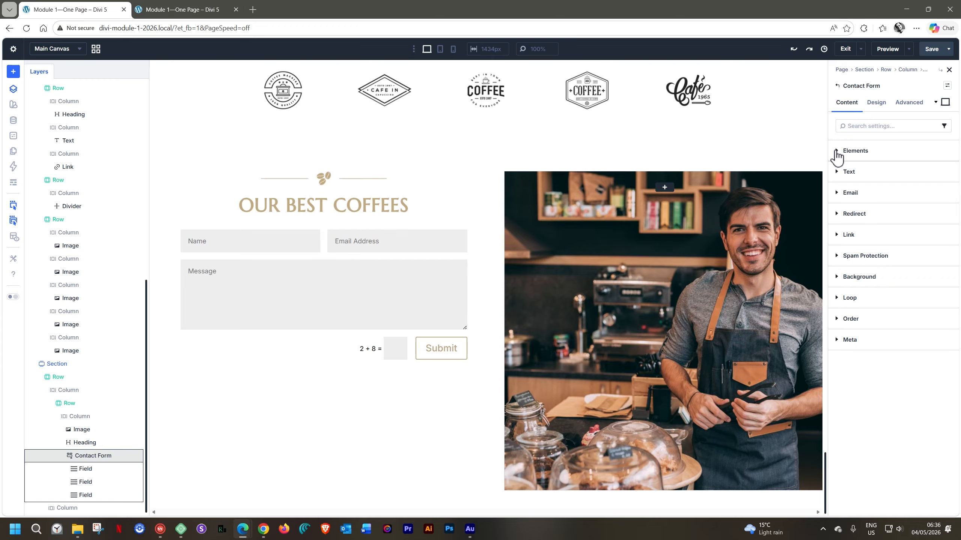
{"action": "left_click", "coordinate": [855, 151]}
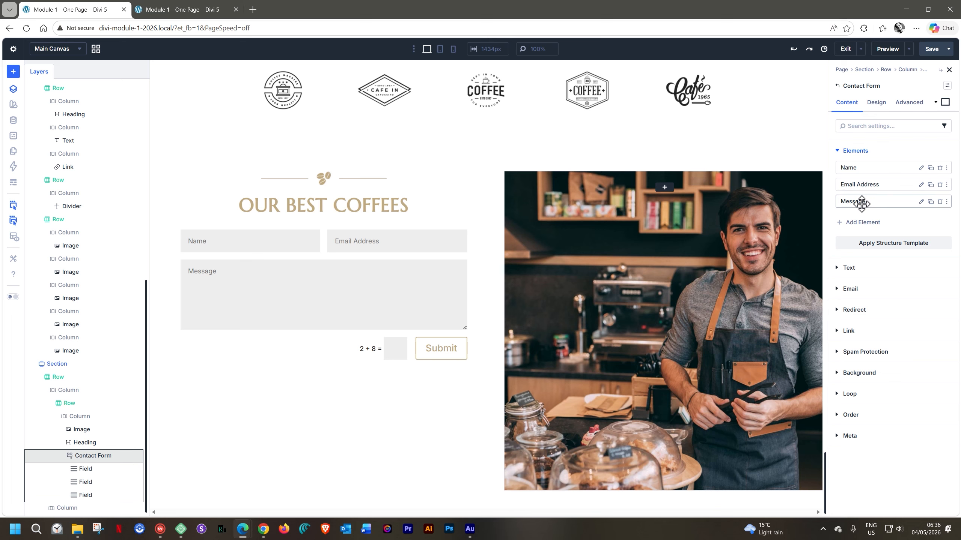
{"action": "left_click", "coordinate": [864, 224]}
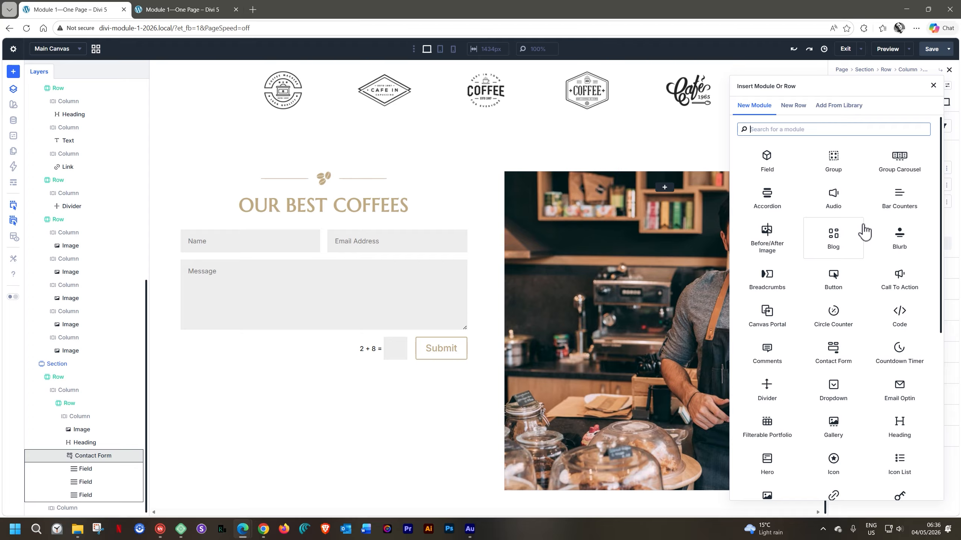
{"action": "left_click", "coordinate": [768, 161]}
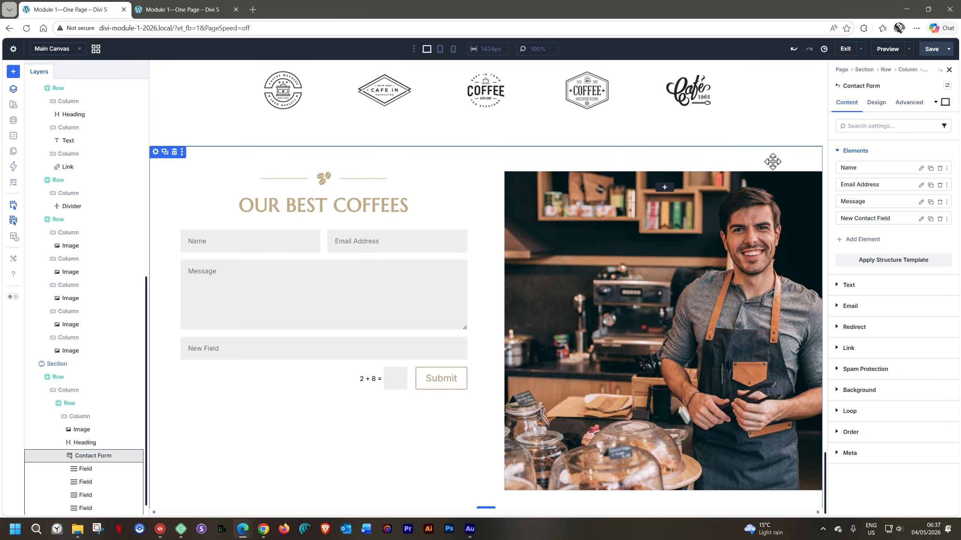
- Set the type of the new contact field to Textarea in its field options
{"action": "left_click", "coordinate": [920, 219]}
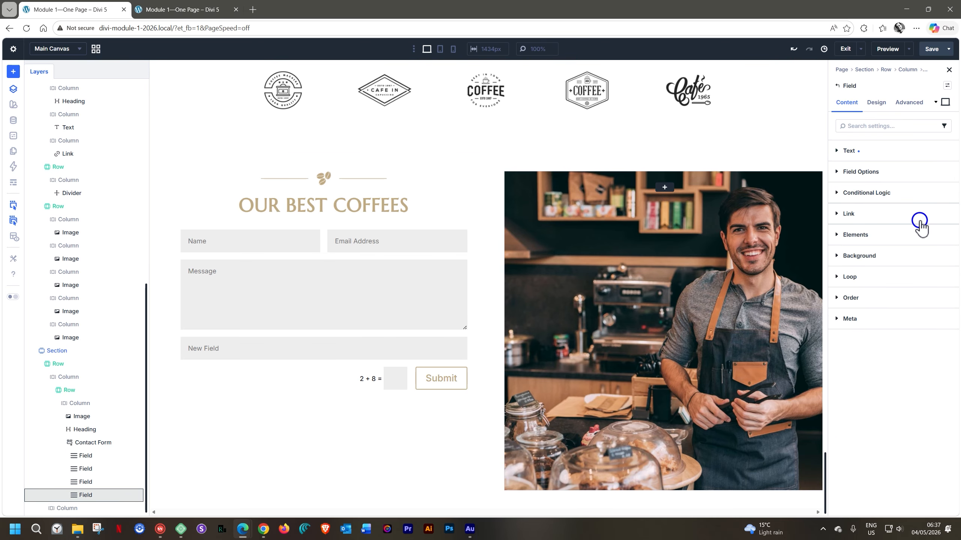
{"action": "left_click", "coordinate": [837, 173]}
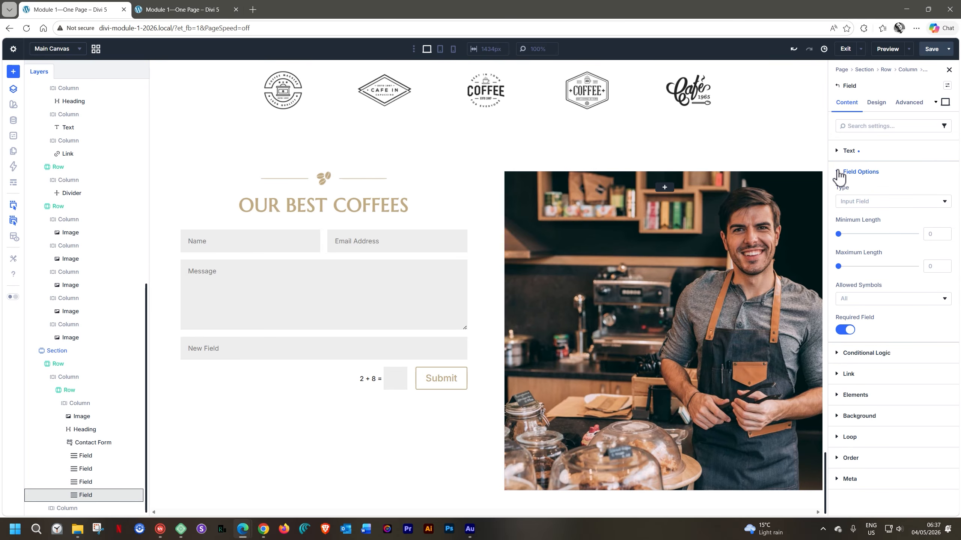
{"action": "left_click", "coordinate": [845, 201]}
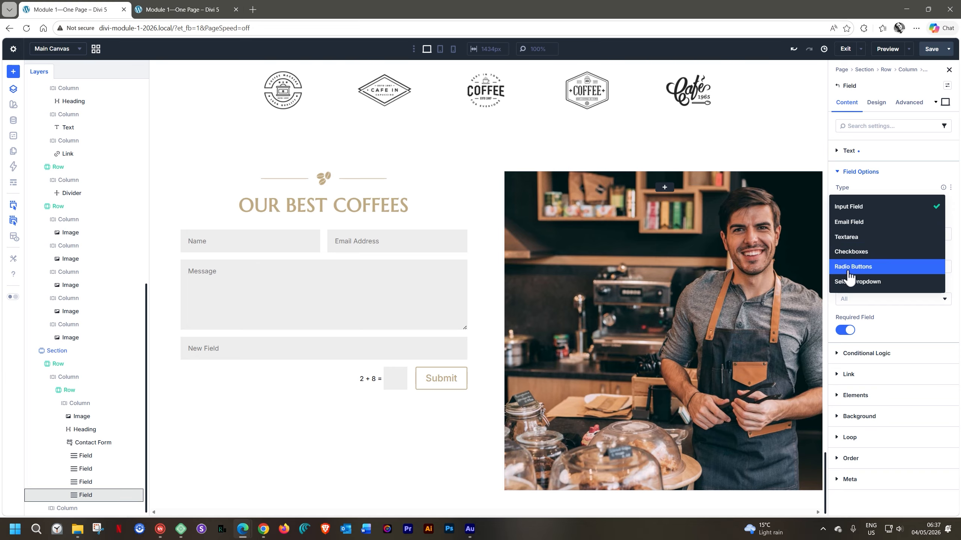
{"action": "left_click", "coordinate": [853, 237]}
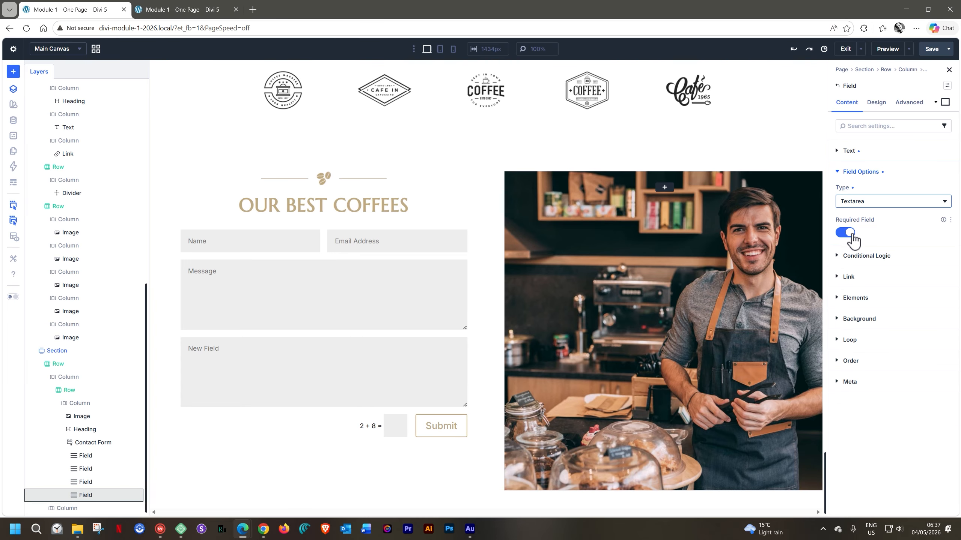
{"action": "left_click", "coordinate": [842, 173]}
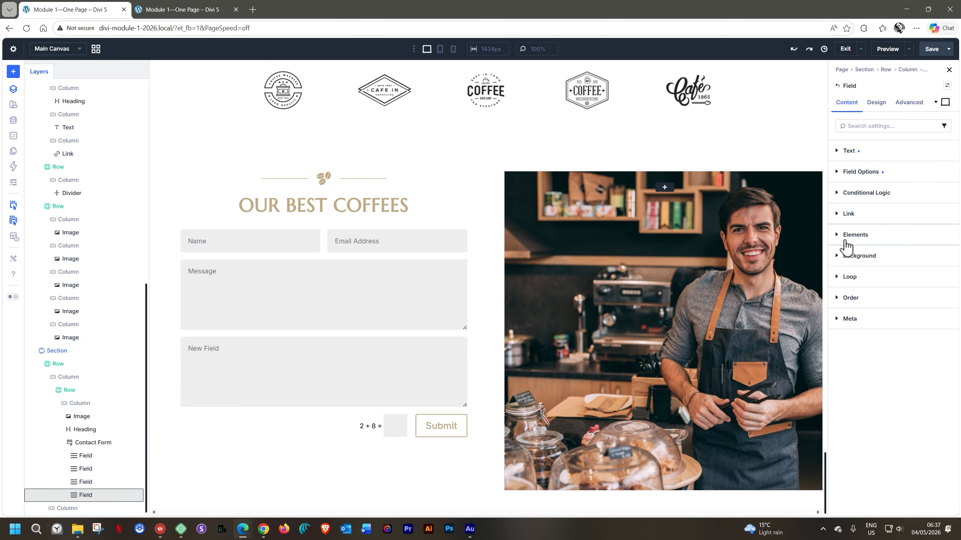
- Return to the Contact Form settings and delete the New Contact Field element
{"action": "left_click", "coordinate": [836, 85]}
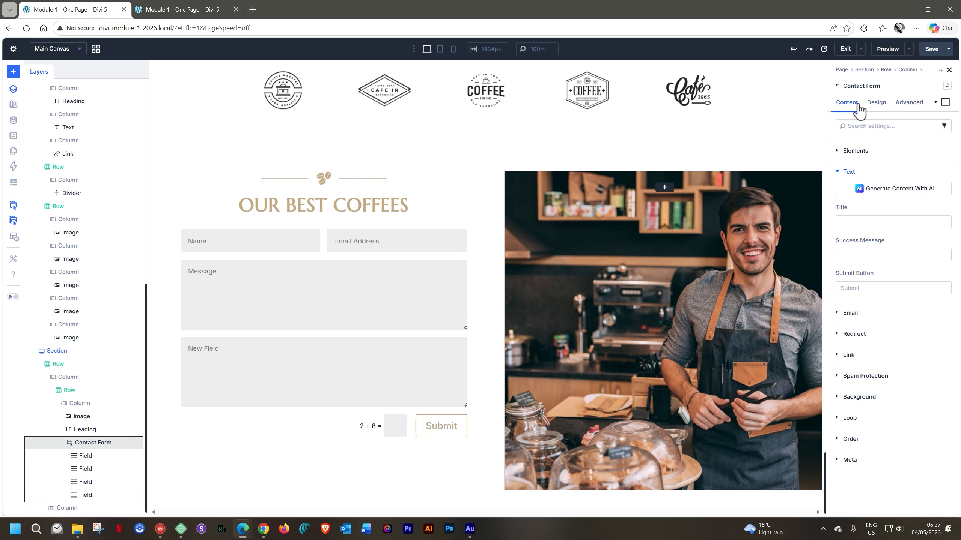
{"action": "left_click", "coordinate": [837, 151]}
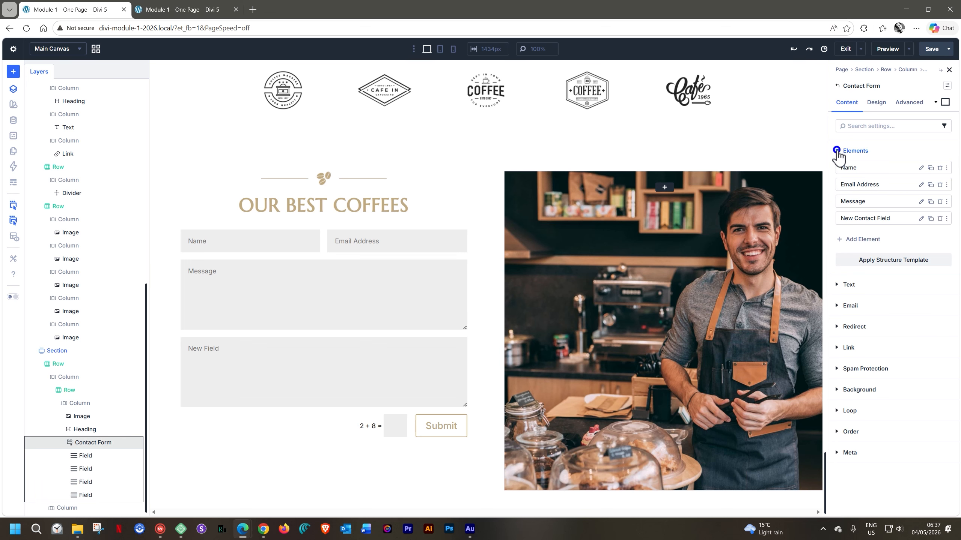
{"action": "left_click", "coordinate": [940, 218]}
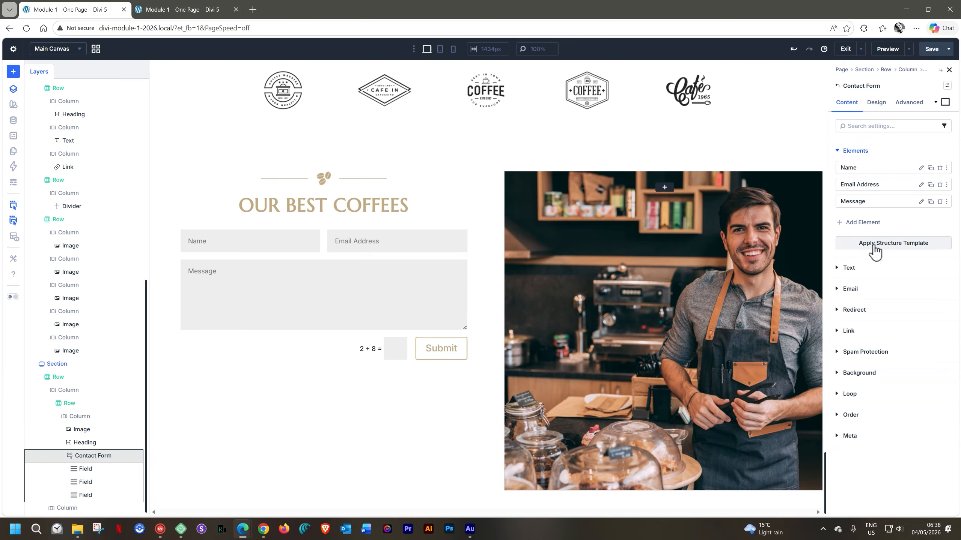
- Apply the Flex Multi-Row structure template with two stacked full-width rows to the contact form
{"action": "left_click", "coordinate": [874, 246]}
{"action": "scroll", "coordinate": [883, 229], "scroll_direction": "down", "scroll_amount": 10}
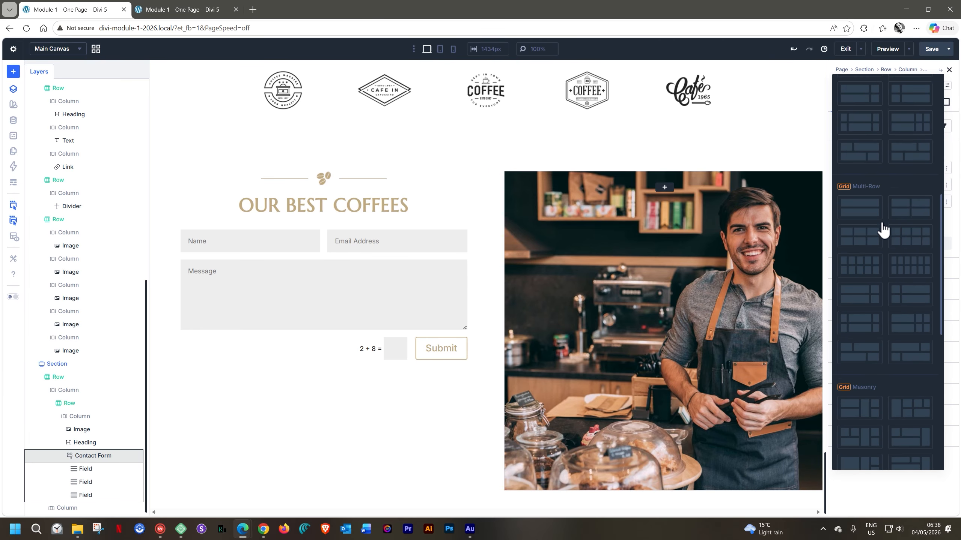
{"action": "scroll", "coordinate": [883, 231], "scroll_direction": "up", "scroll_amount": 12}
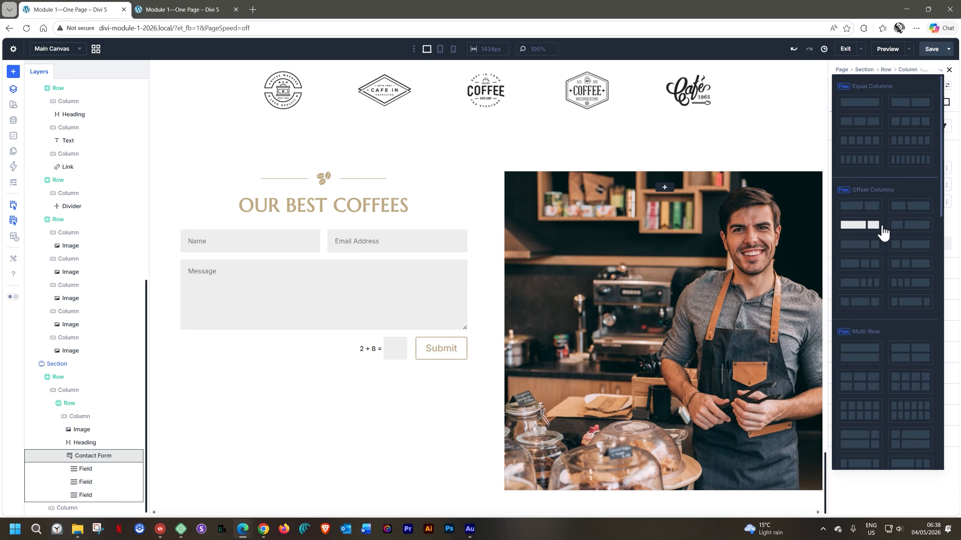
{"action": "scroll", "coordinate": [898, 217], "scroll_direction": "down", "scroll_amount": 1}
{"action": "scroll", "coordinate": [898, 221], "scroll_direction": "down", "scroll_amount": 3}
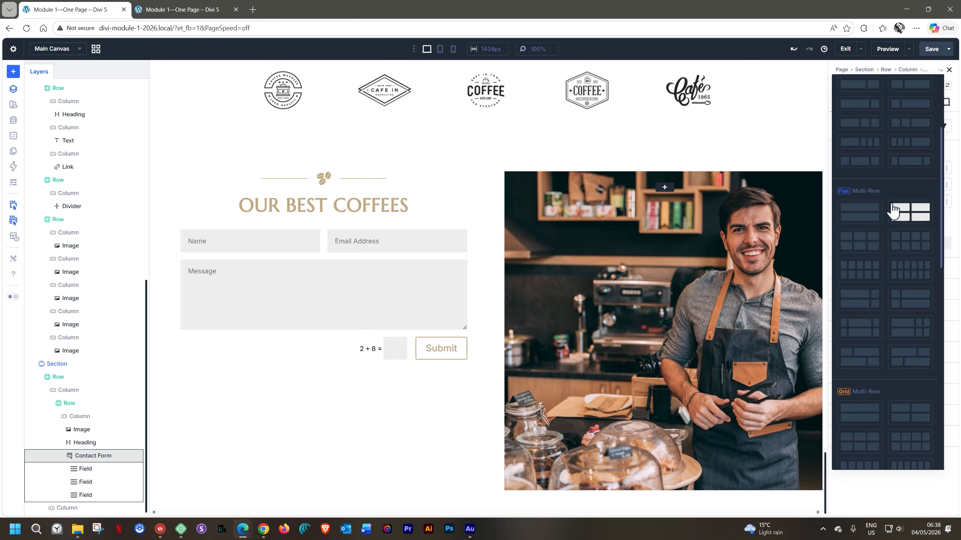
{"action": "left_click", "coordinate": [866, 216]}
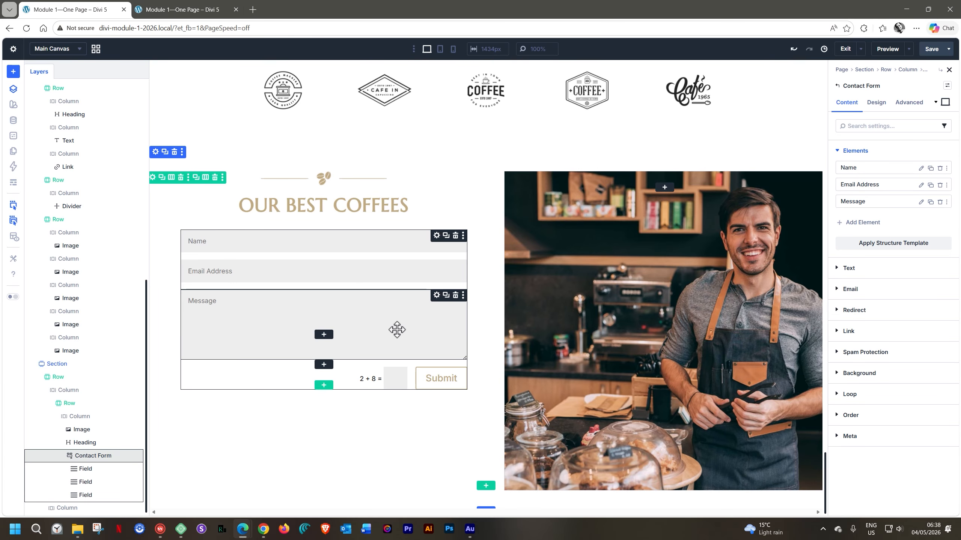
- Try the Flex two-equal-columns template and the two-by-two Grid Multi-Row template on the contact form
{"action": "left_click", "coordinate": [880, 244]}
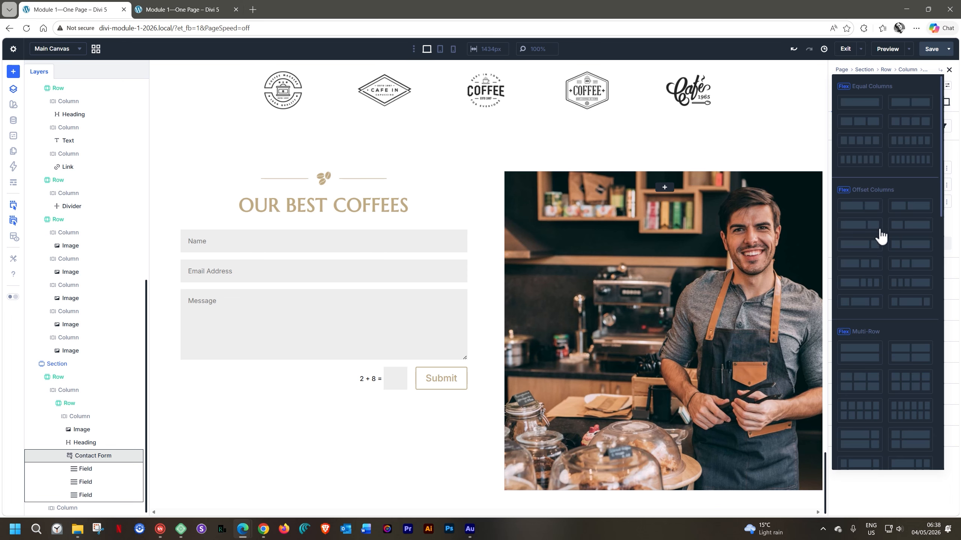
{"action": "left_click", "coordinate": [921, 102]}
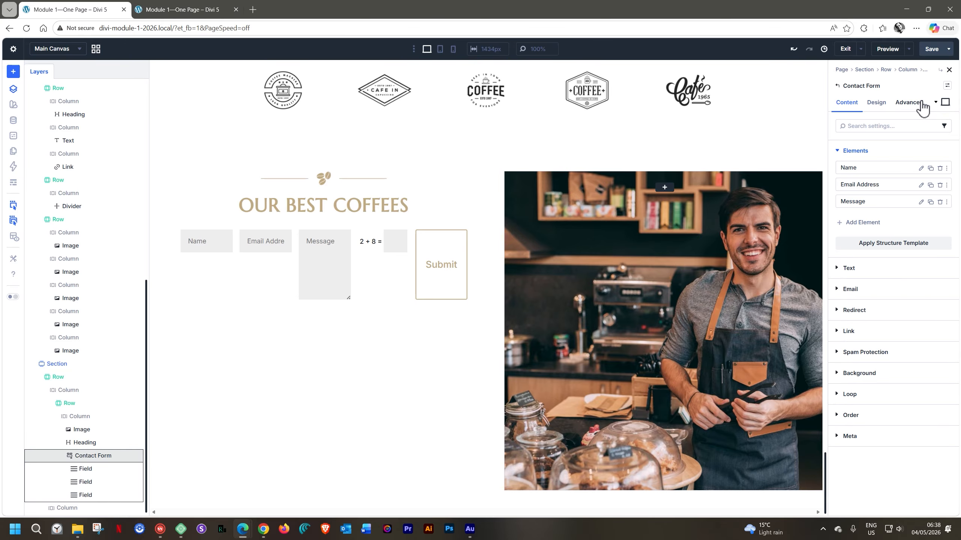
{"action": "left_click", "coordinate": [890, 242]}
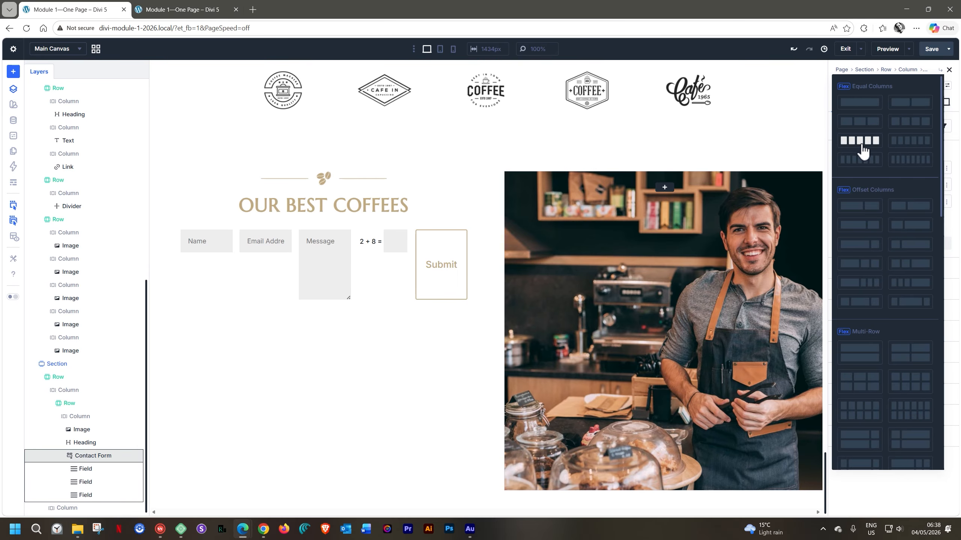
{"action": "scroll", "coordinate": [859, 151], "scroll_direction": "down", "scroll_amount": 10}
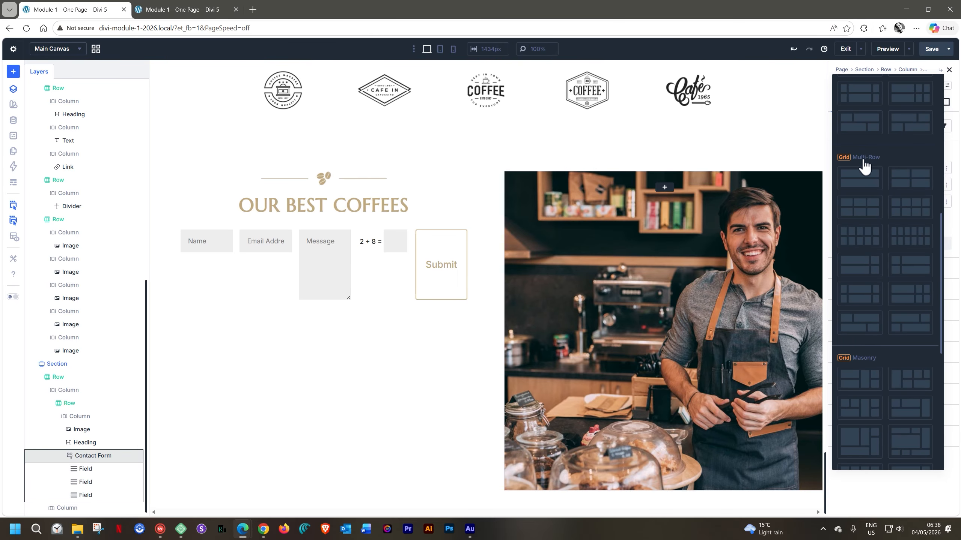
{"action": "left_click", "coordinate": [908, 174]}
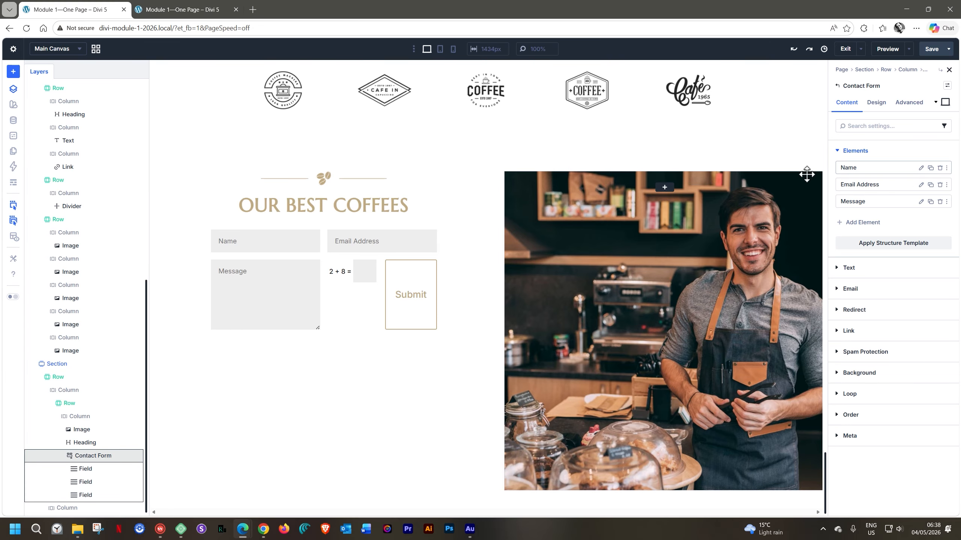
- Try the Grid Multi-Row structure template with two stacked full-width rows on the contact form
{"action": "left_click", "coordinate": [851, 245]}
{"action": "scroll", "coordinate": [881, 242], "scroll_direction": "down", "scroll_amount": 2}
{"action": "scroll", "coordinate": [886, 241], "scroll_direction": "down", "scroll_amount": 6}
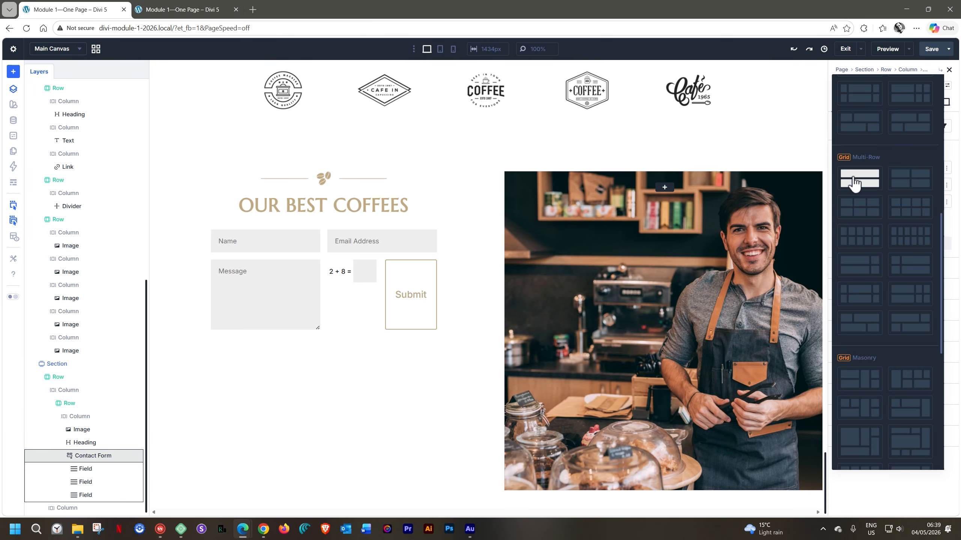
{"action": "left_click", "coordinate": [856, 183]}
- Switch the contact form back to the Flex Multi-Row structure template with stacked full-width rows
{"action": "left_click", "coordinate": [869, 245]}
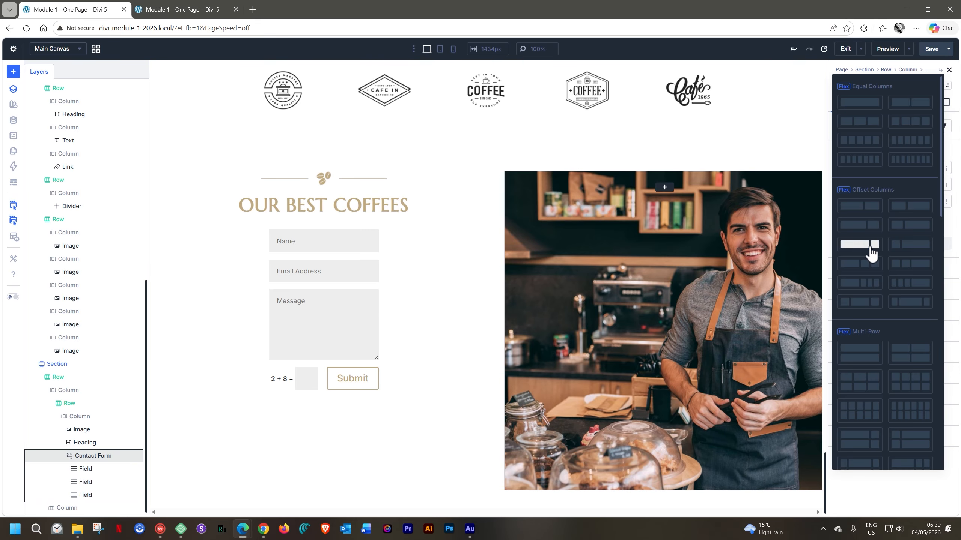
{"action": "scroll", "coordinate": [870, 253], "scroll_direction": "down", "scroll_amount": 5}
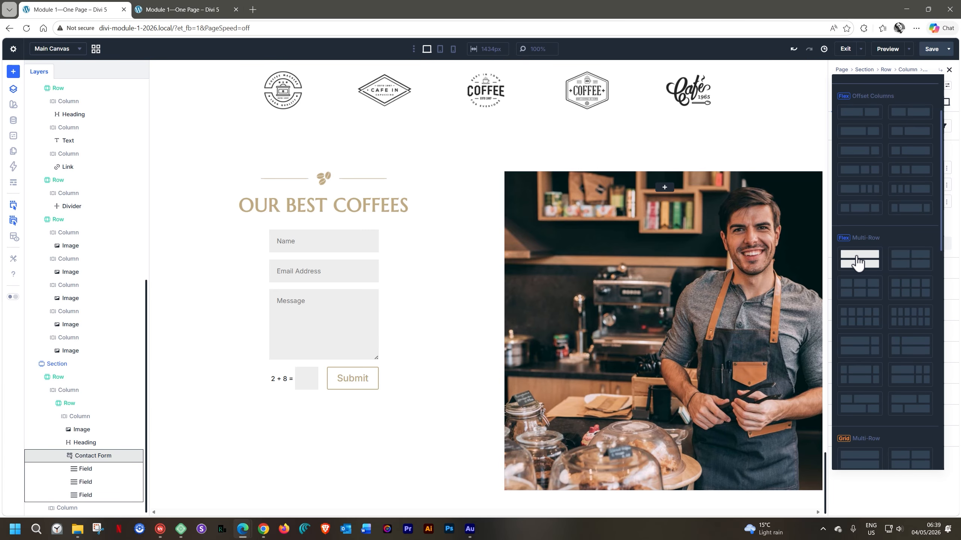
{"action": "left_click", "coordinate": [869, 261]}
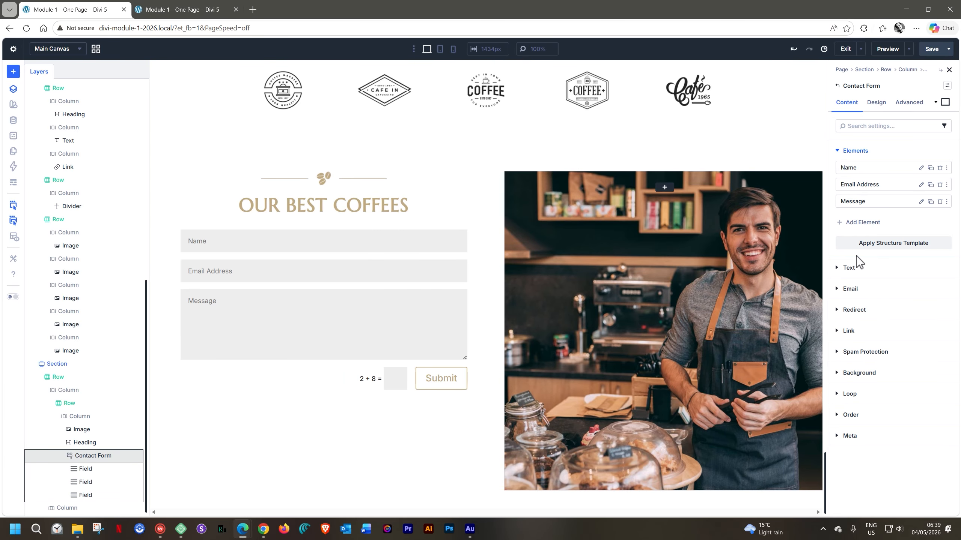
- Delete the contact form module beneath the Our Best Coffees heading
{"action": "left_click", "coordinate": [879, 246]}
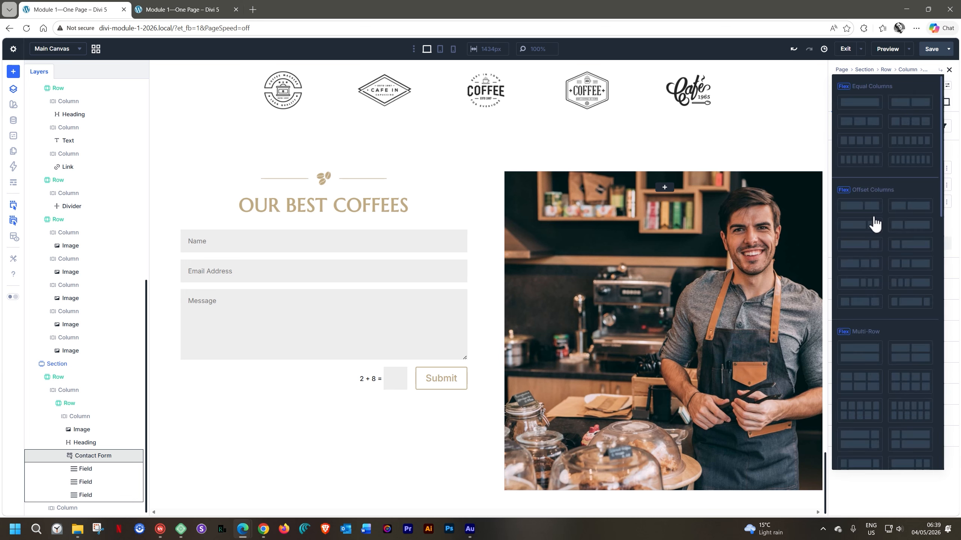
{"action": "scroll", "coordinate": [869, 337], "scroll_direction": "down", "scroll_amount": 3}
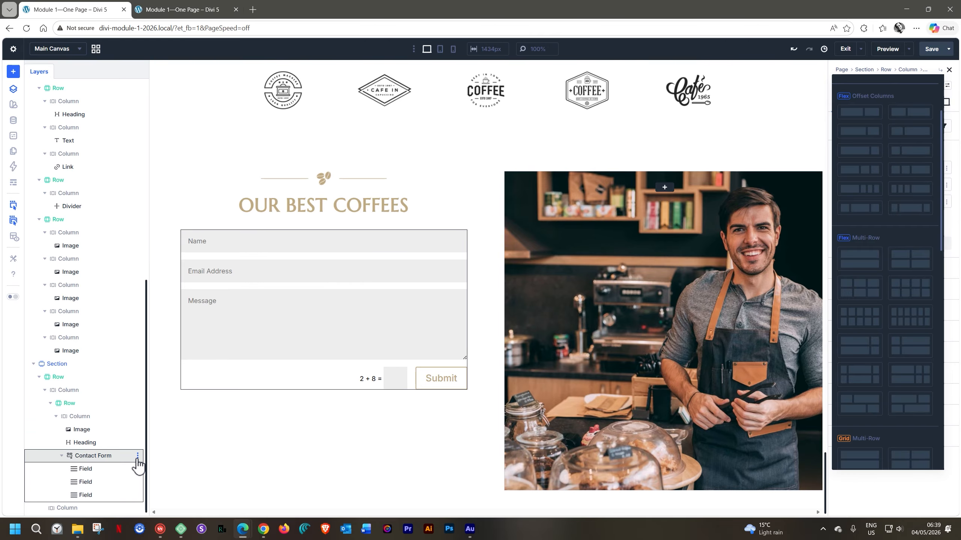
{"action": "right_click", "coordinate": [135, 458]}
{"action": "mouse_move", "coordinate": [154, 345]}
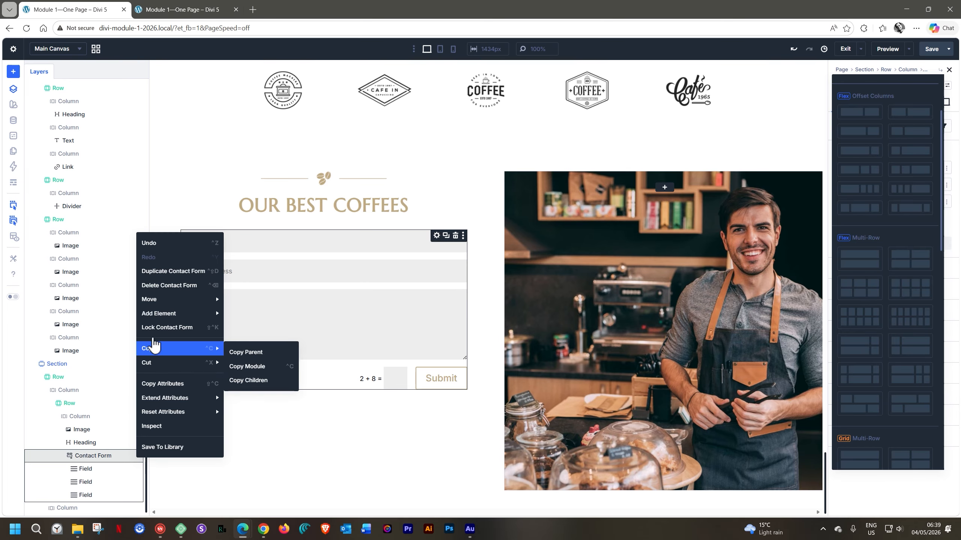
{"action": "left_click", "coordinate": [158, 288]}
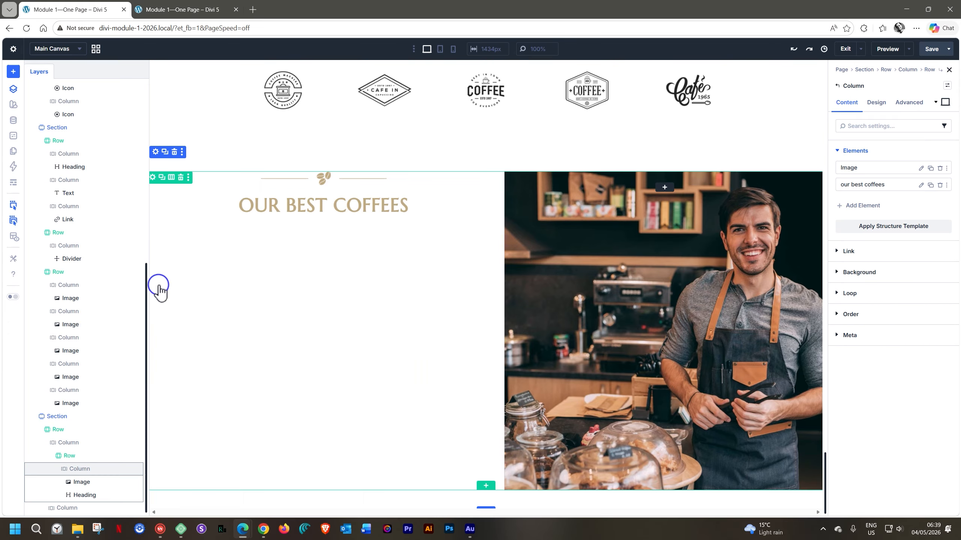
- Insert a new Contact Form module directly below the Our Best Coffees heading
{"action": "left_click", "coordinate": [402, 201]}
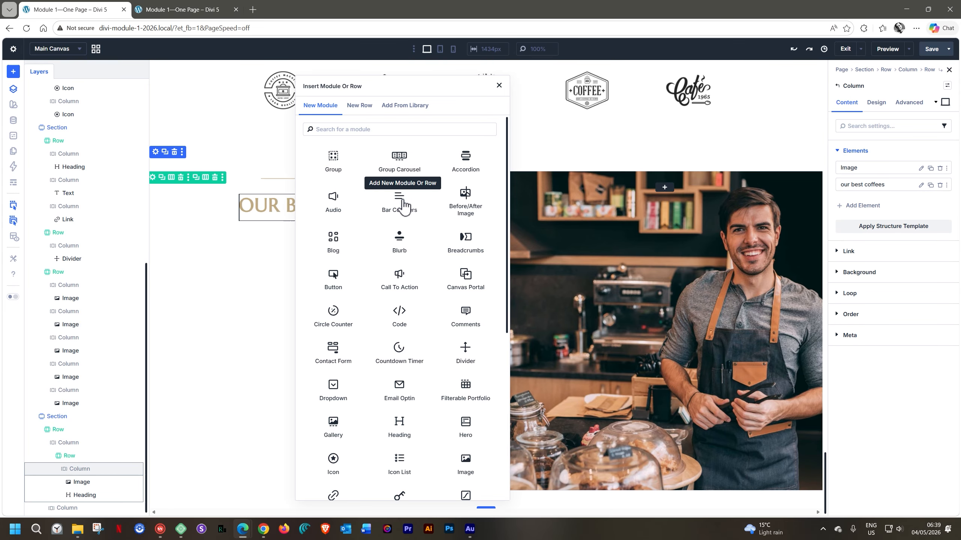
{"action": "type", "text": "form"}
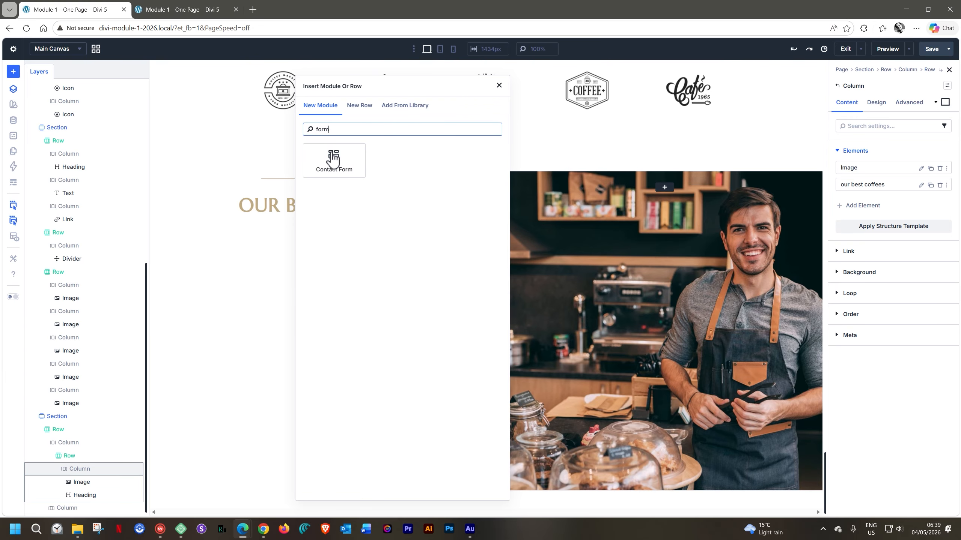
{"action": "left_click", "coordinate": [333, 160]}
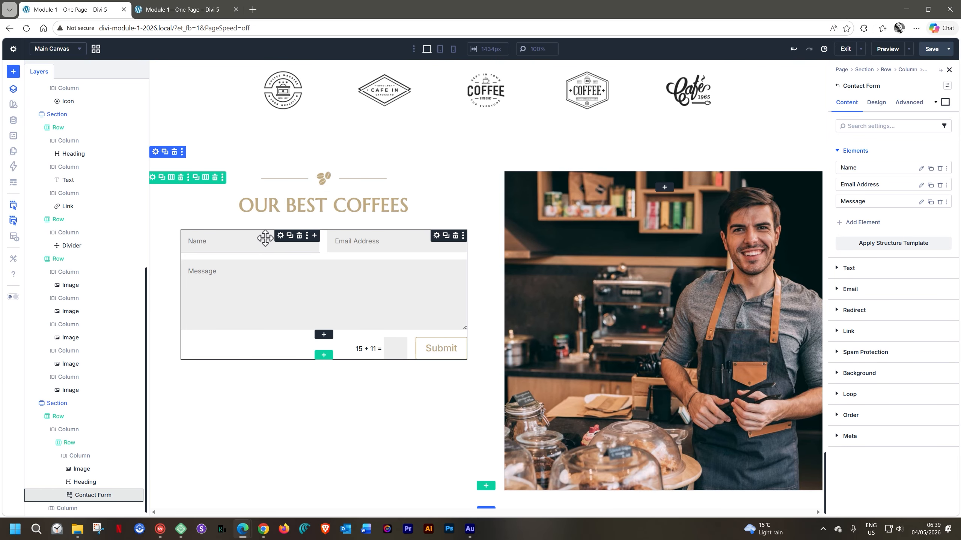
- Set the Name field's column class to 100% in its sizing settings so it spans the full form width
{"action": "left_click", "coordinate": [279, 238]}
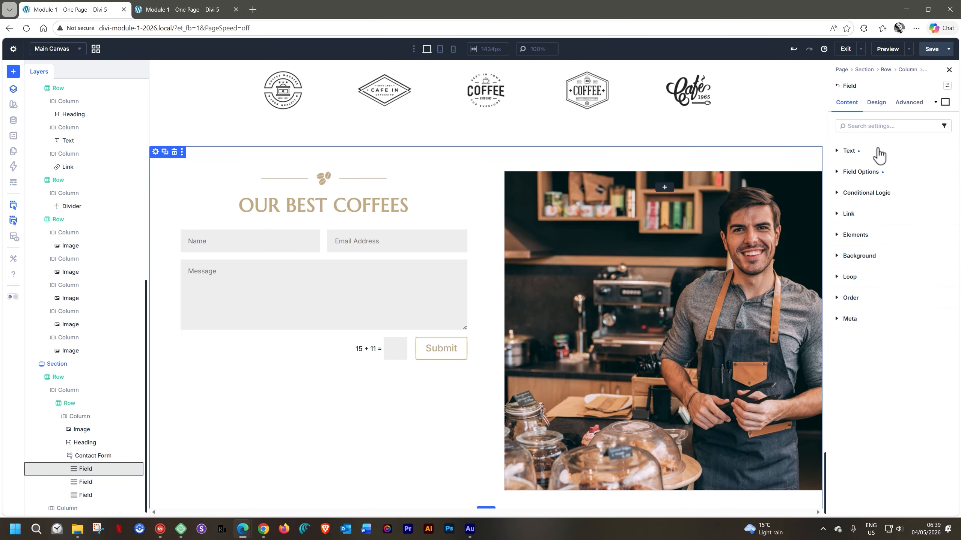
{"action": "left_click", "coordinate": [876, 107]}
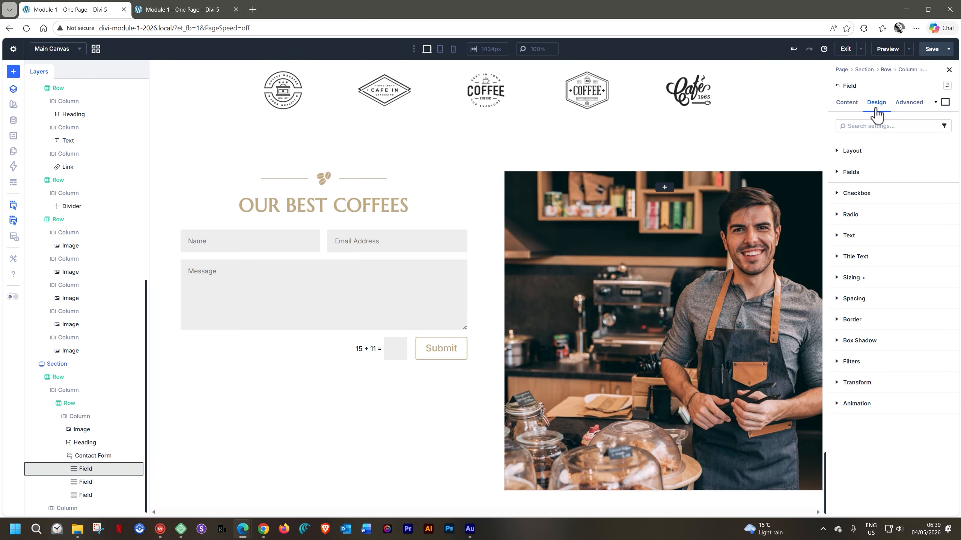
{"action": "left_click", "coordinate": [838, 279]}
{"action": "scroll", "coordinate": [839, 287], "scroll_direction": "down", "scroll_amount": 2}
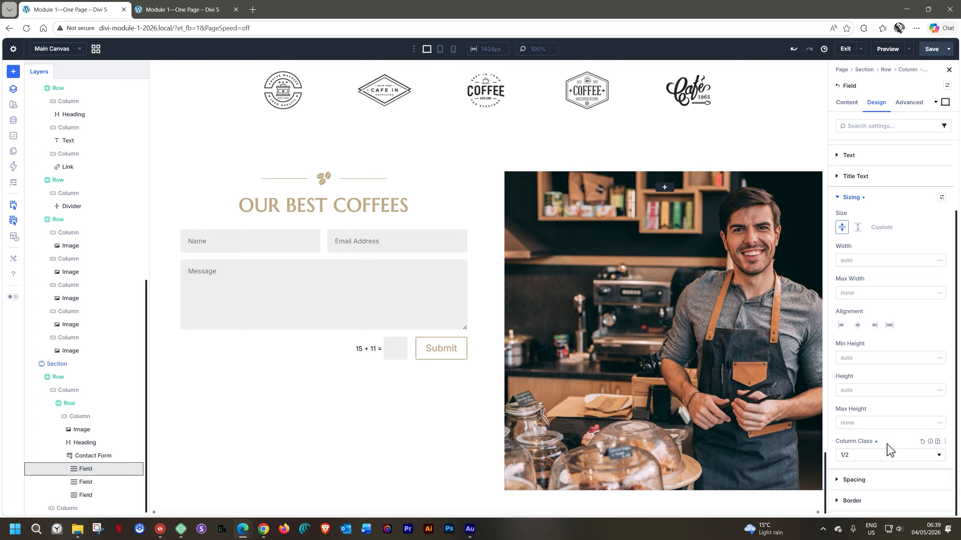
{"action": "left_click", "coordinate": [924, 455]}
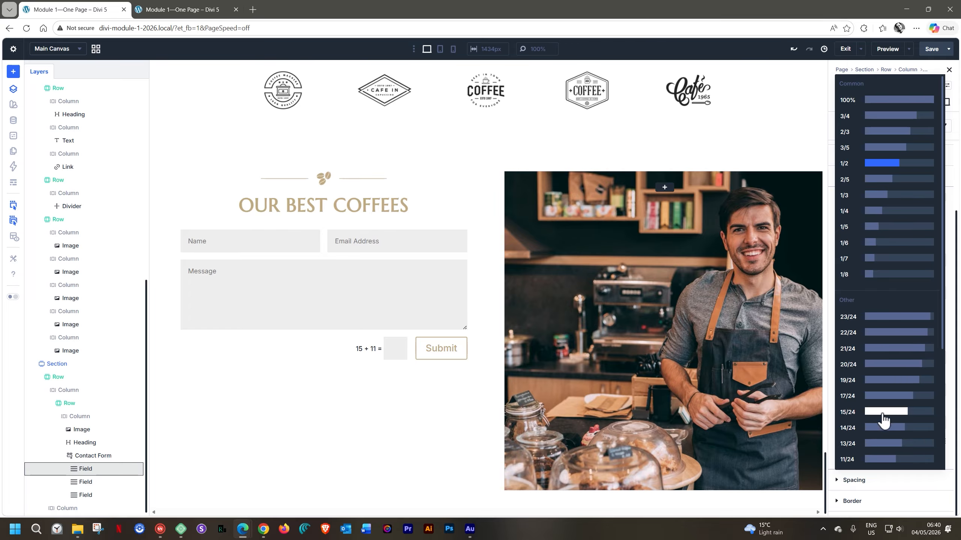
{"action": "scroll", "coordinate": [883, 418], "scroll_direction": "down", "scroll_amount": 4}
{"action": "scroll", "coordinate": [883, 418], "scroll_direction": "up", "scroll_amount": 4}
{"action": "left_click", "coordinate": [890, 100]}
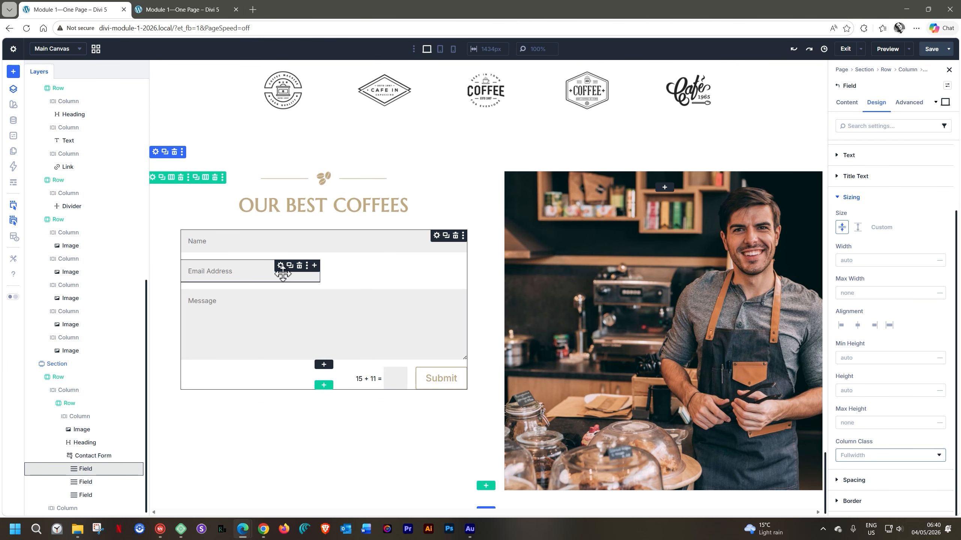
- Set the Email Address field's column class to 100% in its sizing settings
{"action": "left_click", "coordinate": [280, 265]}
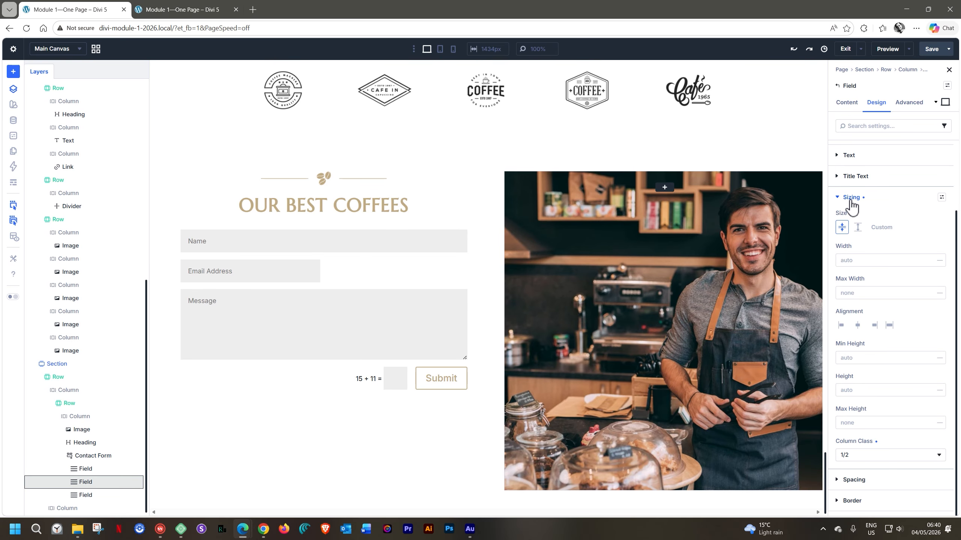
{"action": "left_click", "coordinate": [850, 455]}
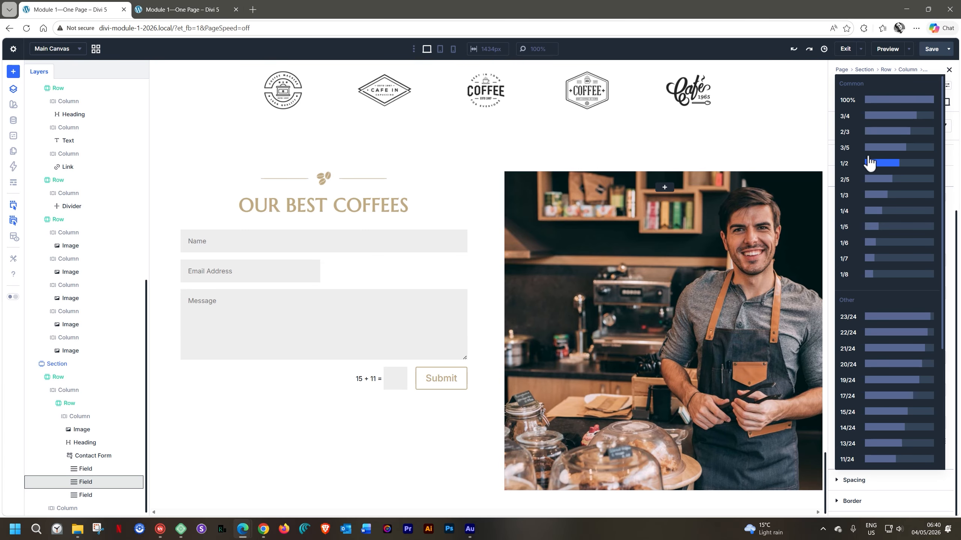
{"action": "left_click", "coordinate": [874, 109]}
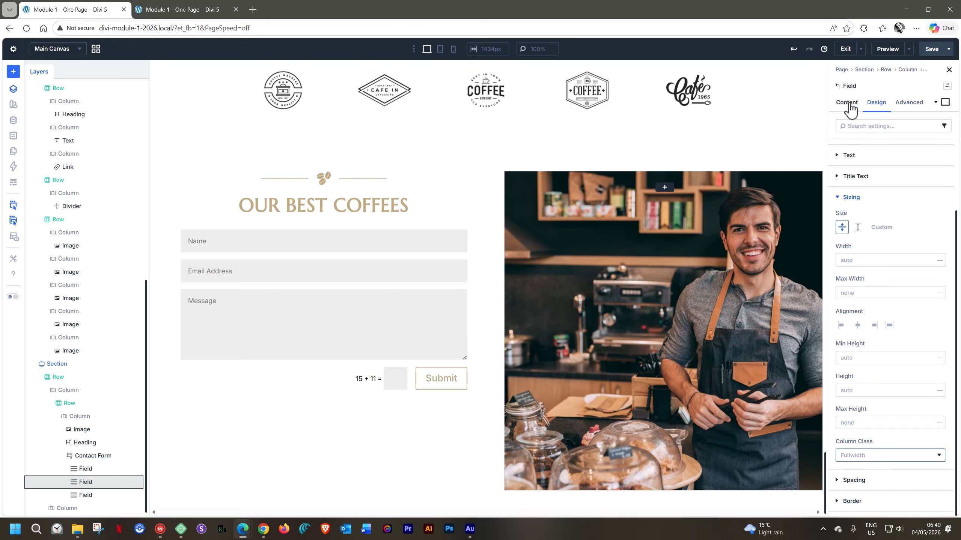
- Examine the contact form's Email settings, reading the help information for the Email Address and Message Pattern options
{"action": "left_click", "coordinate": [99, 457]}
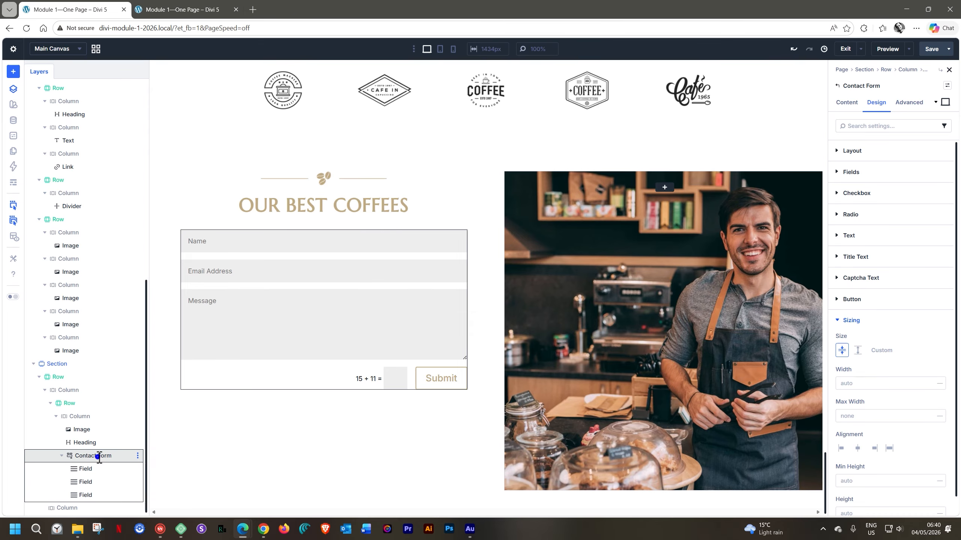
{"action": "left_click", "coordinate": [847, 103]}
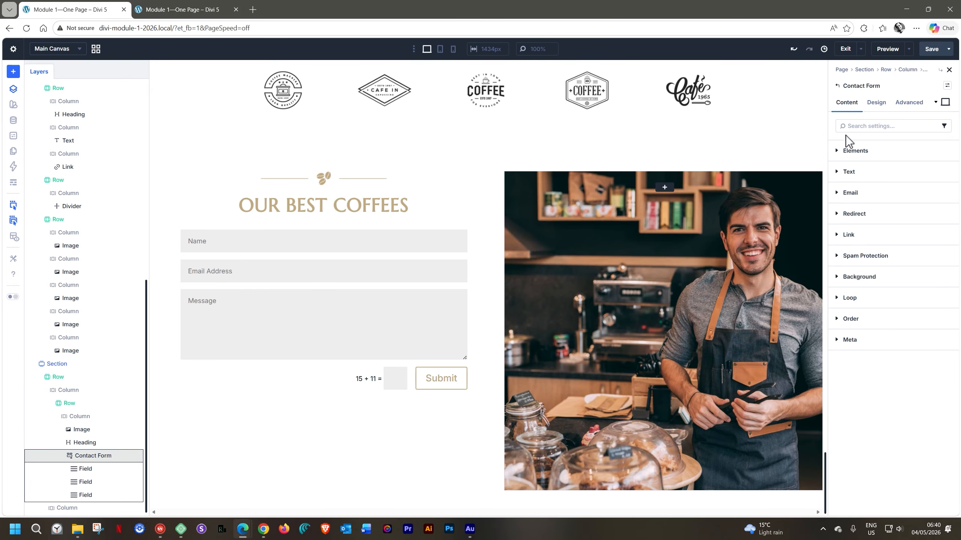
{"action": "left_click", "coordinate": [849, 150]}
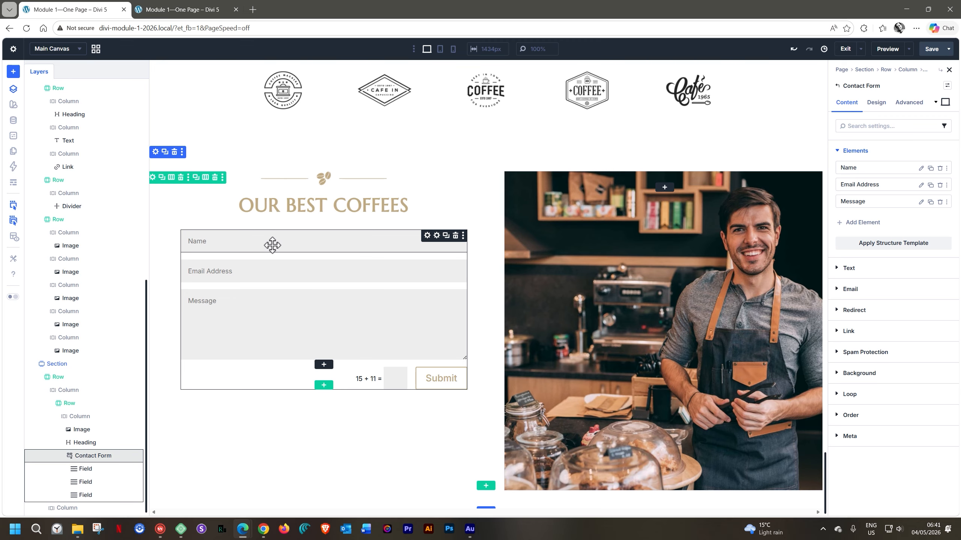
{"action": "left_click", "coordinate": [837, 293]}
{"action": "left_click", "coordinate": [859, 223]}
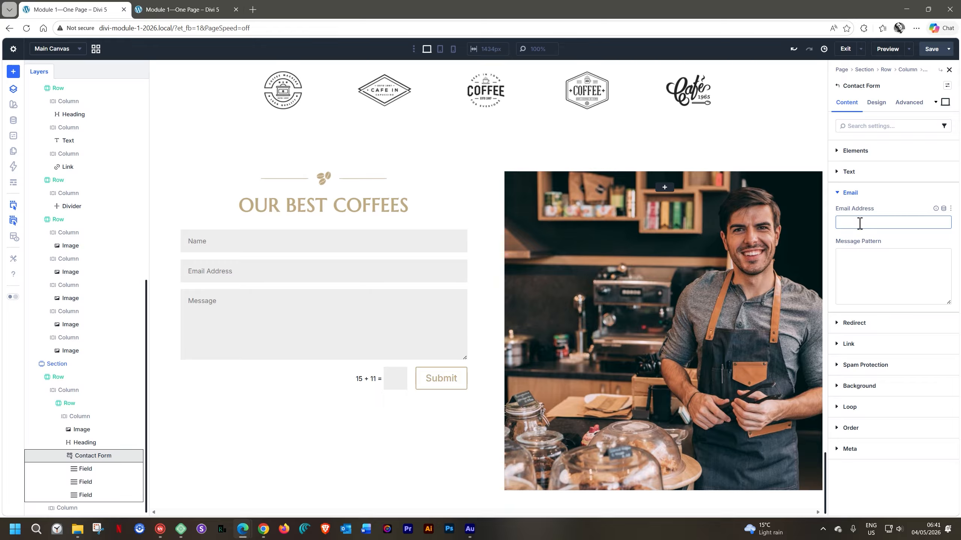
{"action": "left_click", "coordinate": [936, 209]}
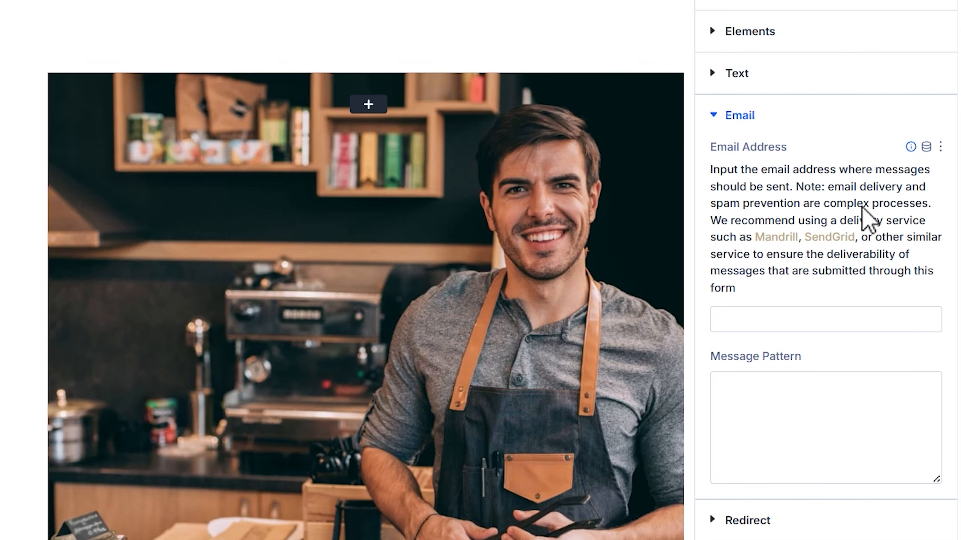
{"action": "left_click", "coordinate": [766, 316]}
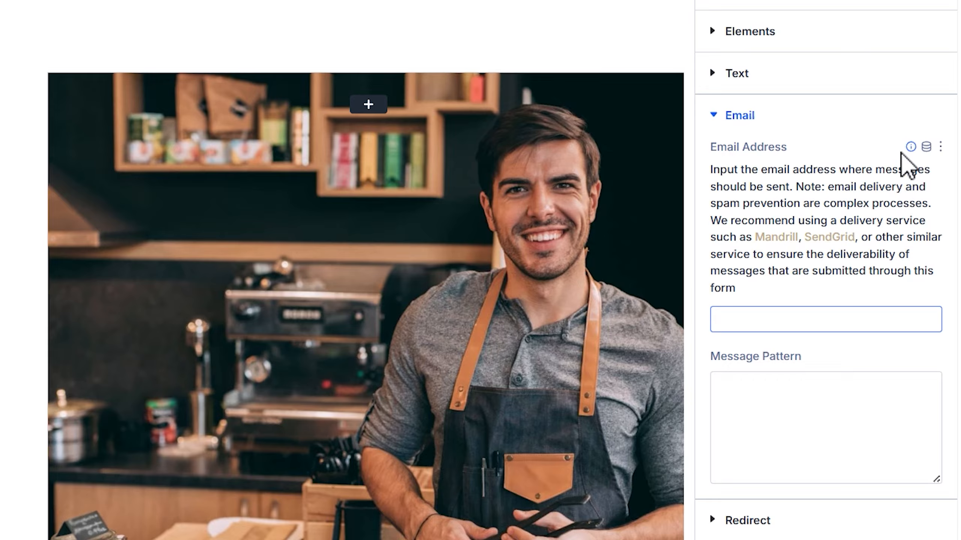
{"action": "left_click", "coordinate": [911, 146]}
{"action": "left_click", "coordinate": [911, 212]}
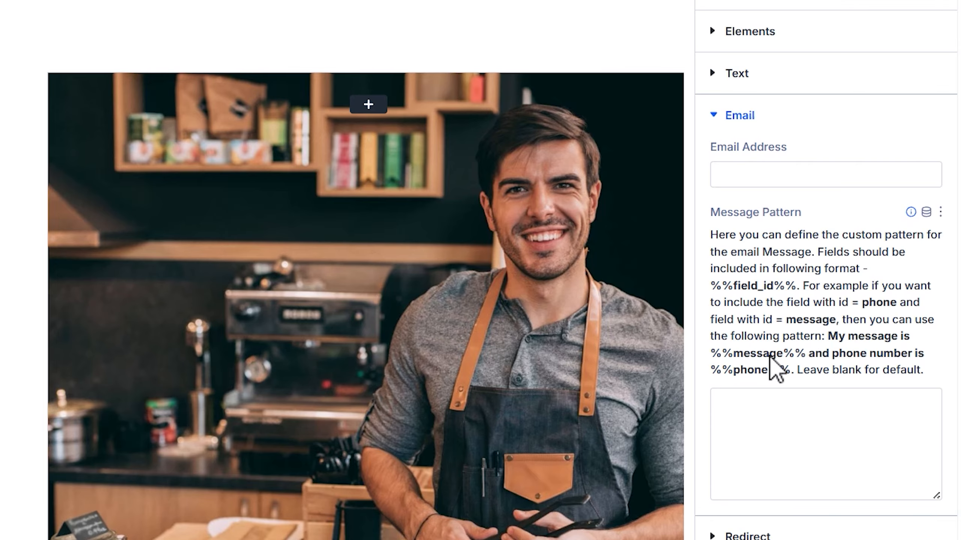
{"action": "left_click", "coordinate": [911, 213]}
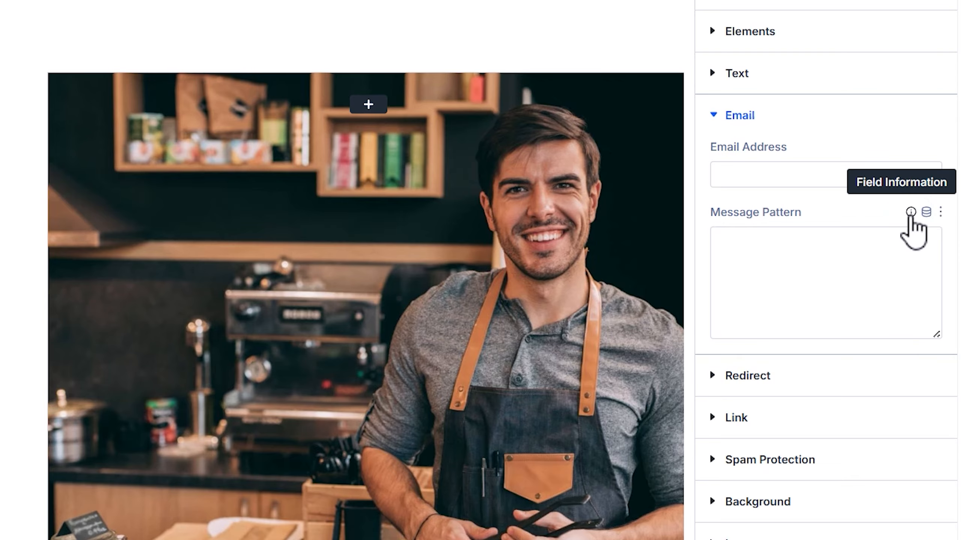
- Review the contact form's Redirect option and its flex Layout design settings
{"action": "left_click", "coordinate": [713, 115]}
{"action": "left_click", "coordinate": [714, 157]}
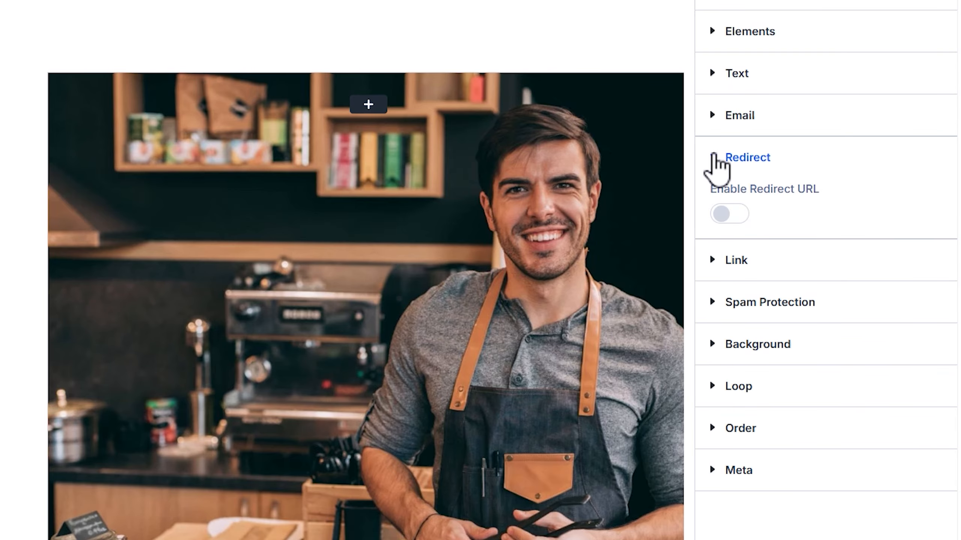
{"action": "left_click", "coordinate": [714, 157]}
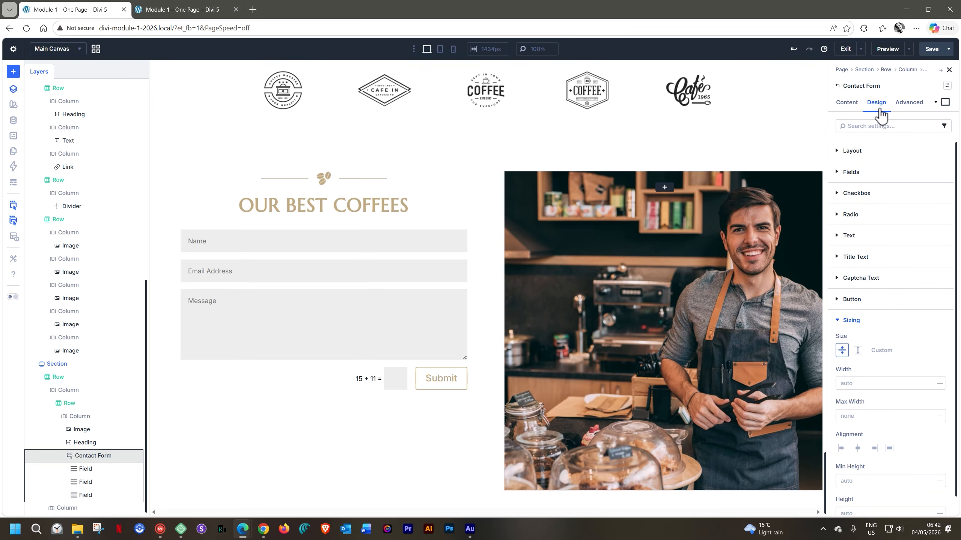
{"action": "left_click", "coordinate": [838, 156]}
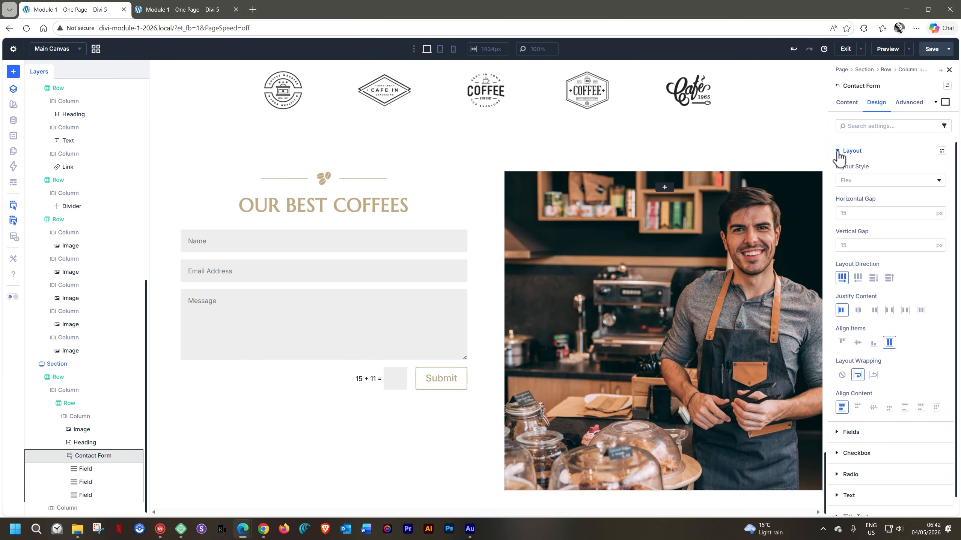
{"action": "left_click", "coordinate": [838, 156]}
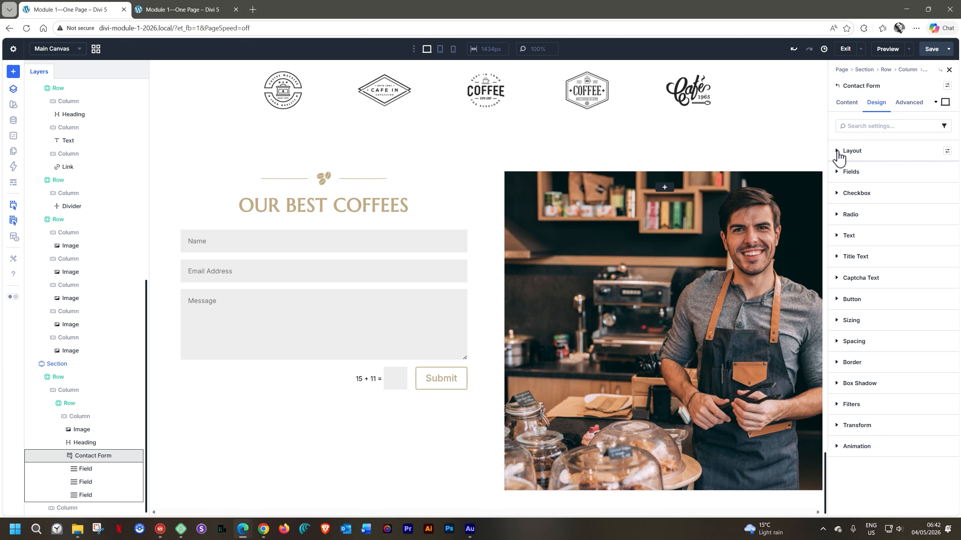
- Try enabling a spam protection service for the contact form and look at its Service Provider and Account choices
{"action": "left_click", "coordinate": [851, 107]}
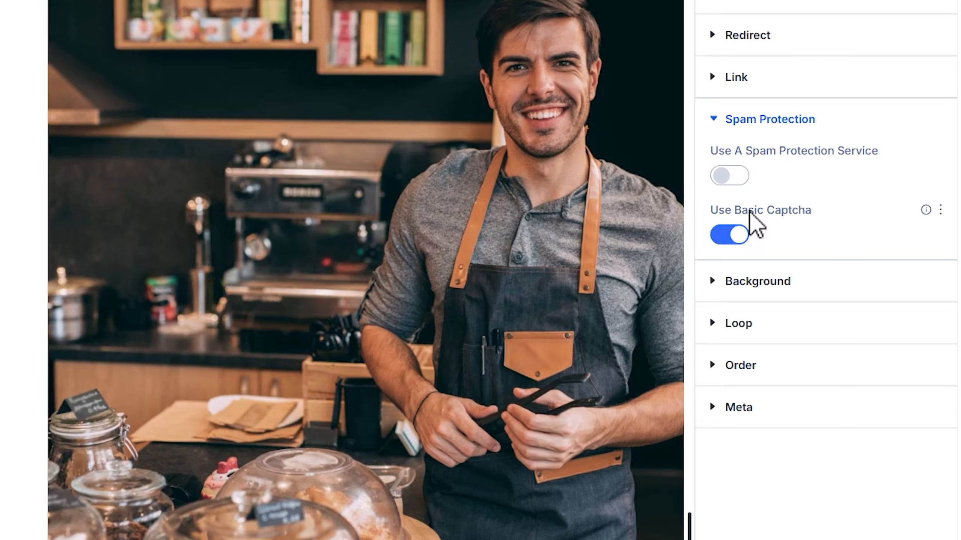
{"action": "left_click", "coordinate": [732, 178]}
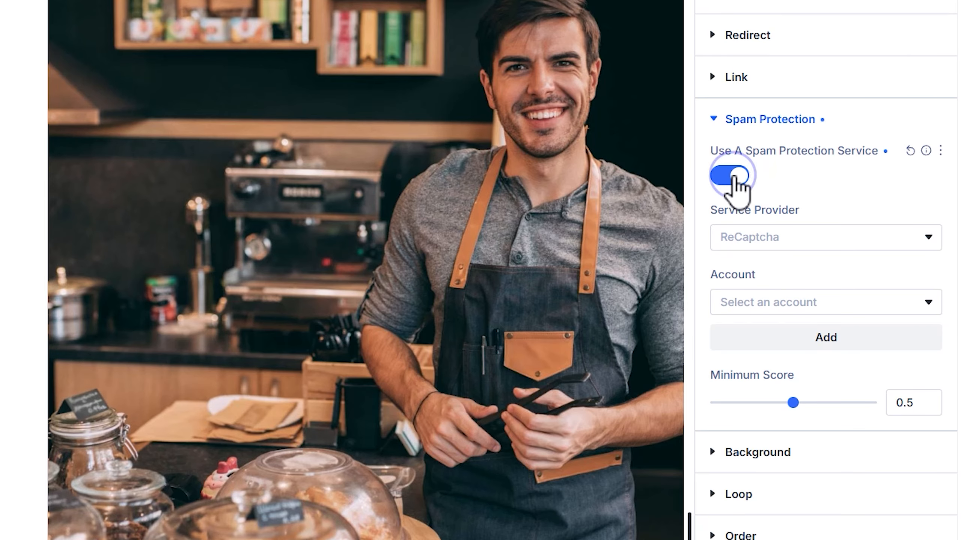
{"action": "left_click", "coordinate": [753, 237]}
{"action": "left_click", "coordinate": [754, 242]}
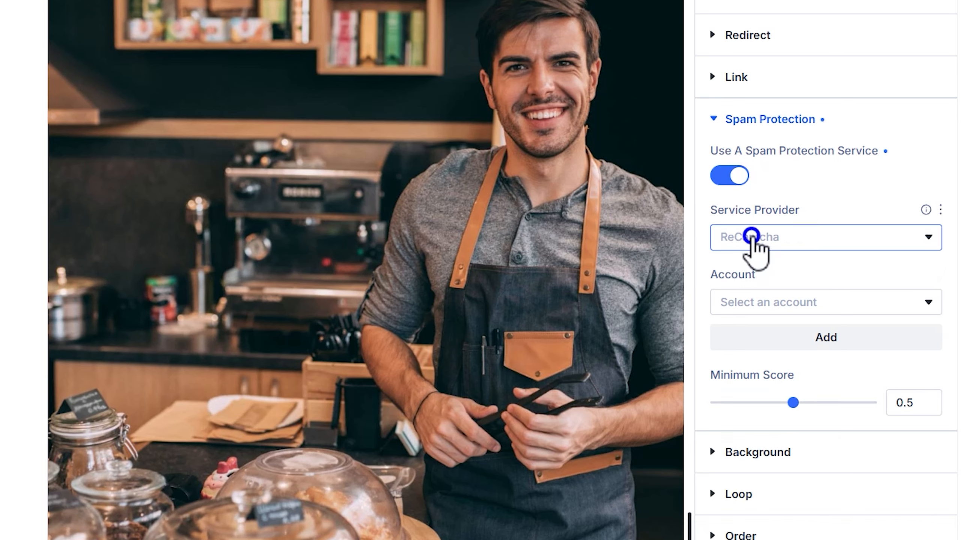
{"action": "left_click", "coordinate": [865, 239]}
{"action": "left_click", "coordinate": [866, 240]}
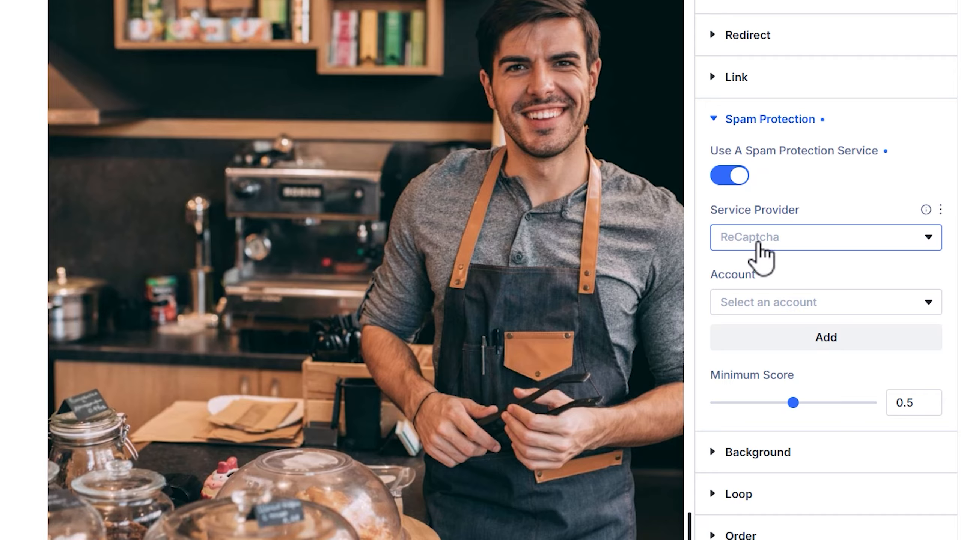
{"action": "left_click", "coordinate": [800, 302]}
{"action": "left_click", "coordinate": [789, 316]}
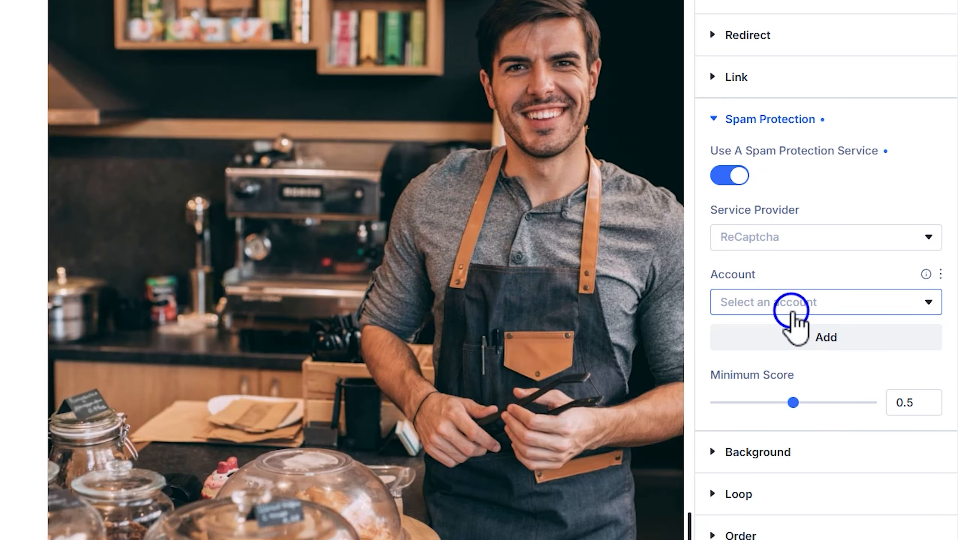
- View the new ReCaptcha account form, discard it, and turn off the contact form's spam protection service
{"action": "left_click", "coordinate": [834, 341]}
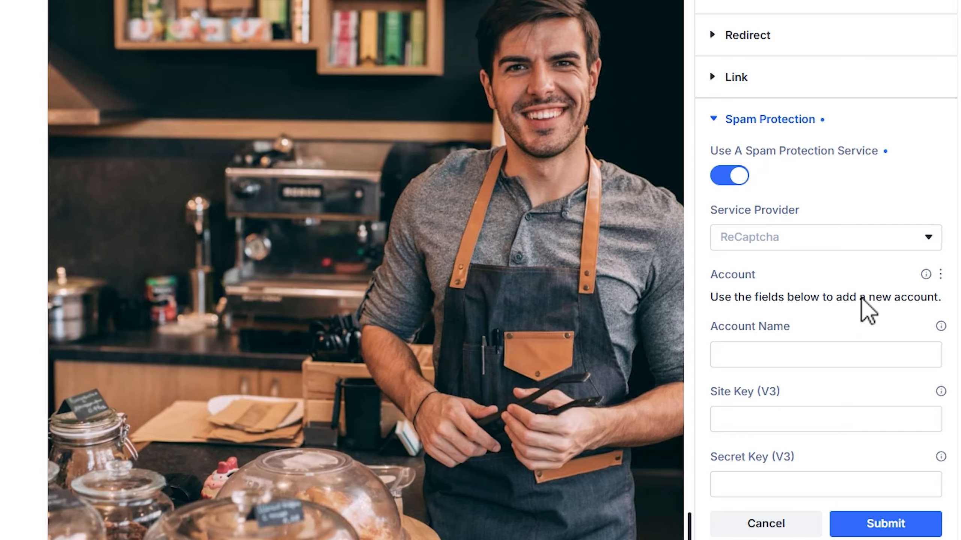
{"action": "left_click", "coordinate": [834, 286]}
{"action": "scroll", "coordinate": [817, 310], "scroll_direction": "down", "scroll_amount": 2}
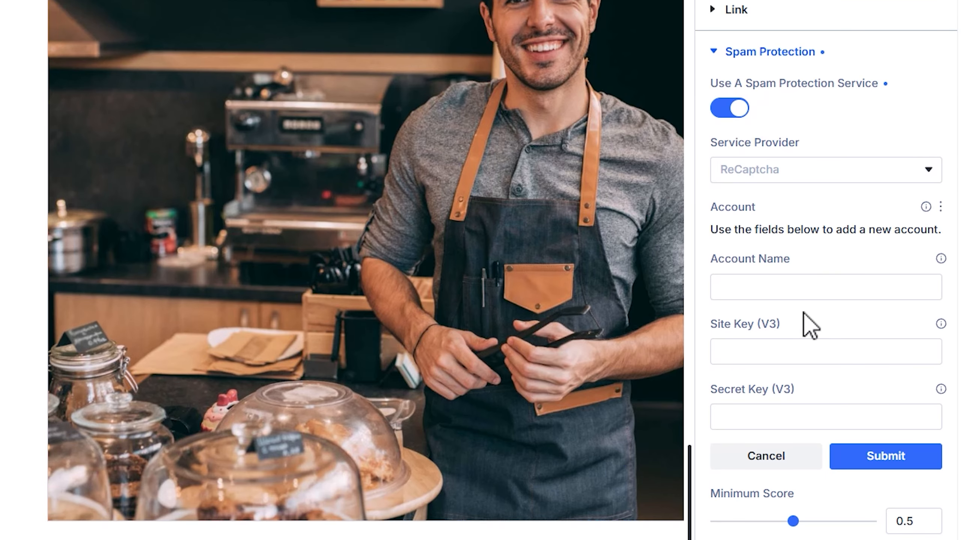
{"action": "left_click", "coordinate": [766, 463]}
{"action": "left_click", "coordinate": [724, 107]}
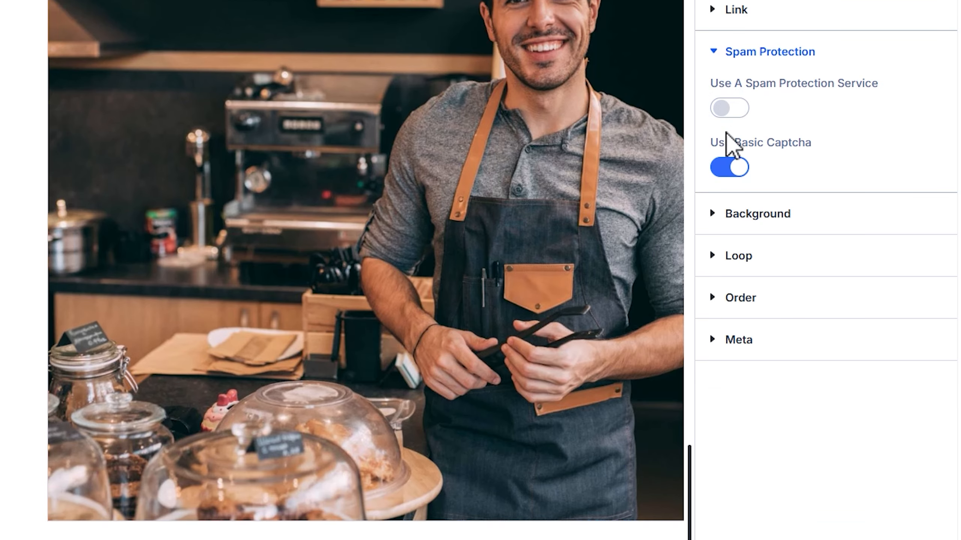
- Try switching the contact form's basic captcha off and on again
{"action": "left_click", "coordinate": [732, 163]}
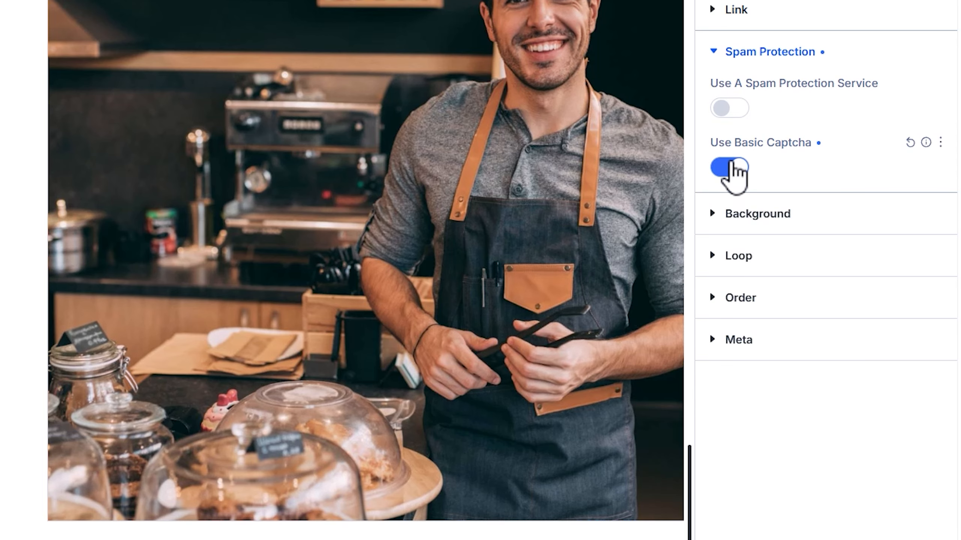
{"action": "left_click", "coordinate": [731, 165]}
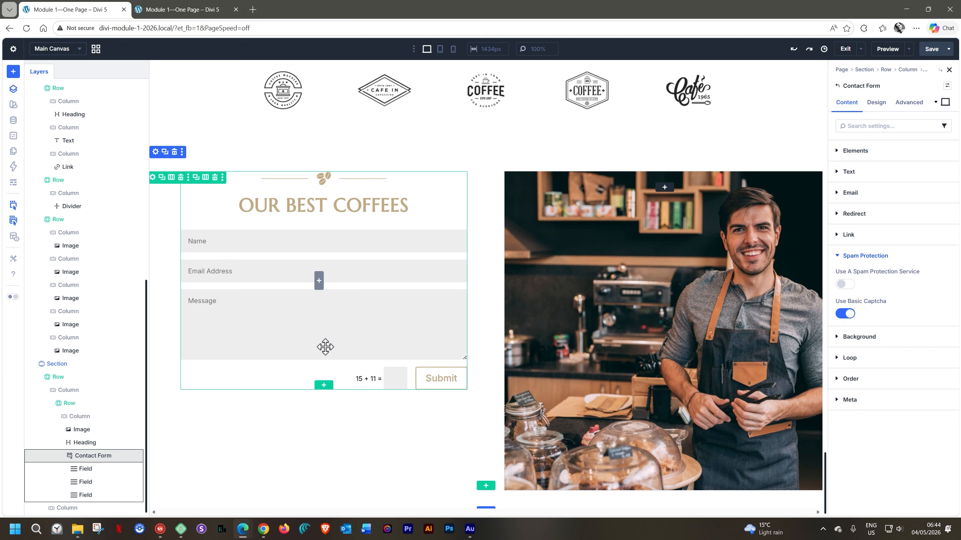
{"action": "left_click", "coordinate": [490, 223]}
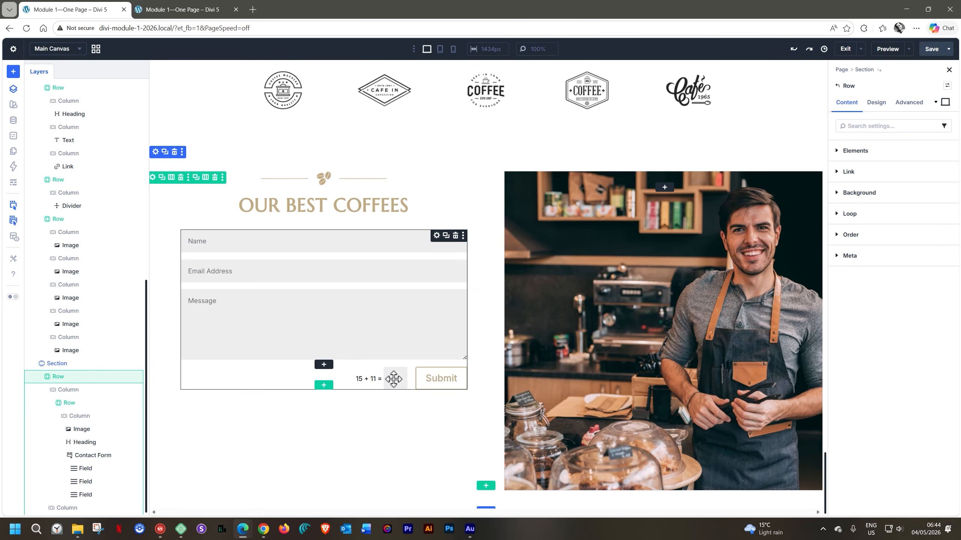
{"action": "left_click", "coordinate": [403, 241]}
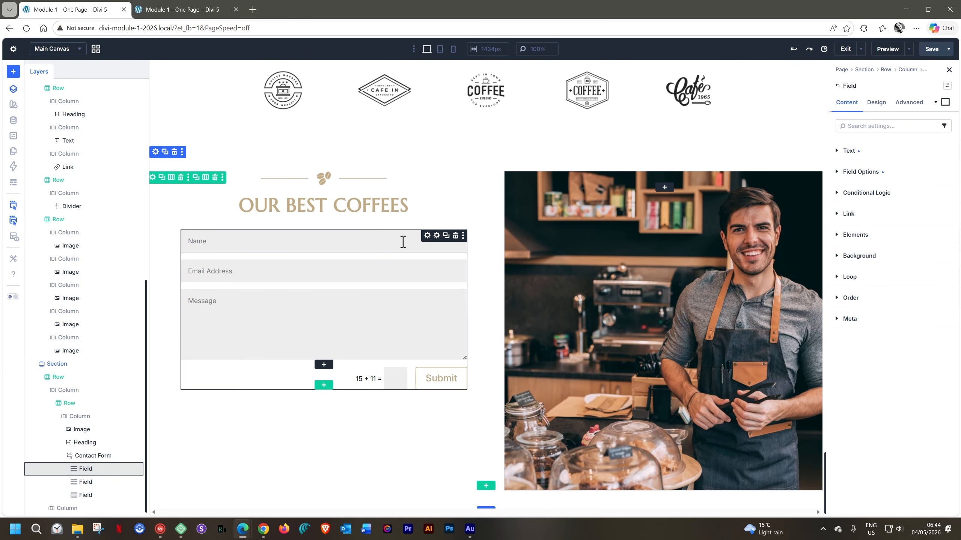
- Select the contact form and set its submit button text to "Send Now"
{"action": "left_click", "coordinate": [89, 455]}
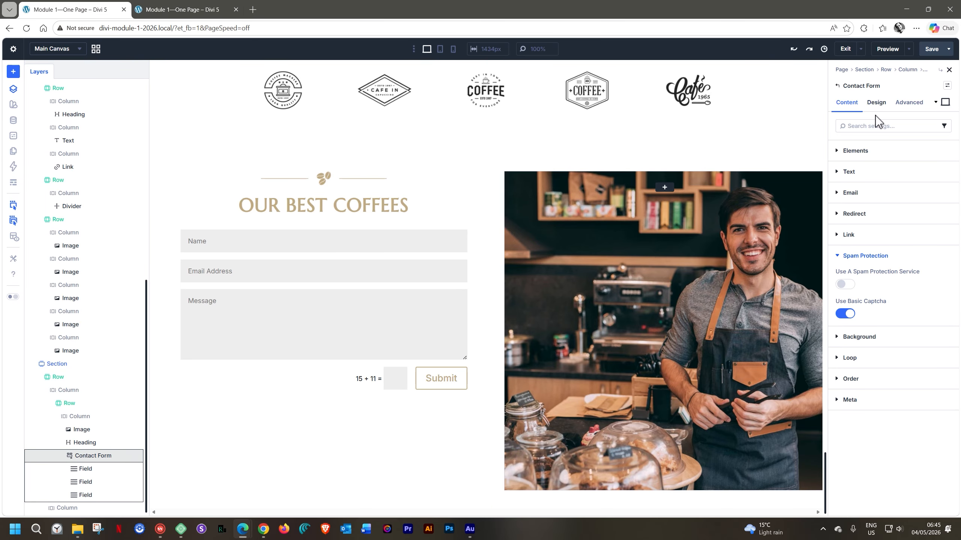
{"action": "left_click", "coordinate": [837, 256]}
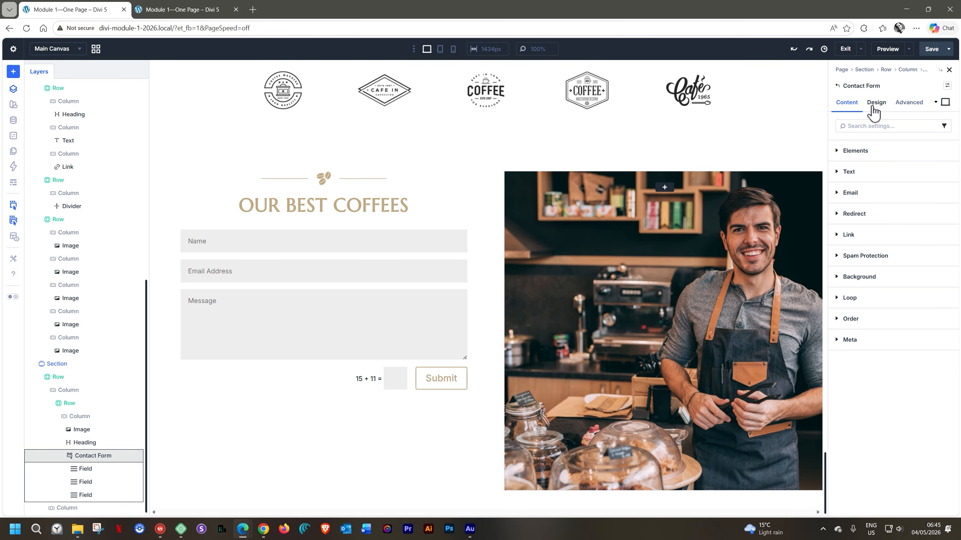
{"action": "left_click", "coordinate": [873, 103]}
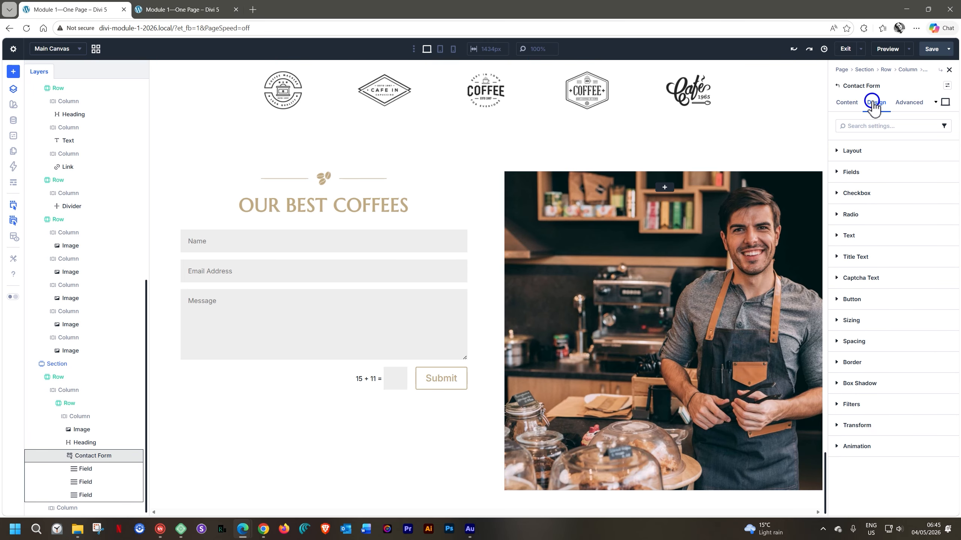
{"action": "left_click", "coordinate": [837, 151]}
{"action": "left_click", "coordinate": [836, 151]}
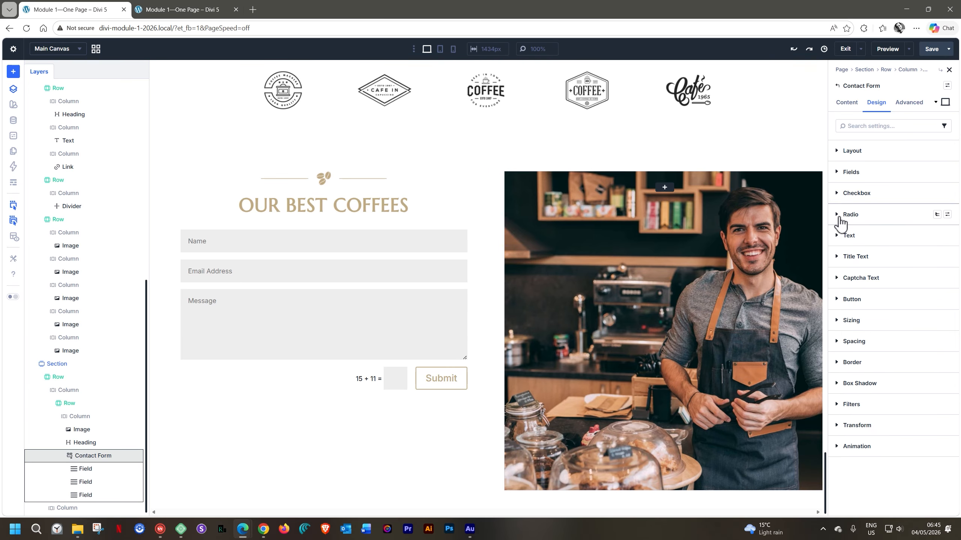
{"action": "key", "text": "ctrl+shift+z"}
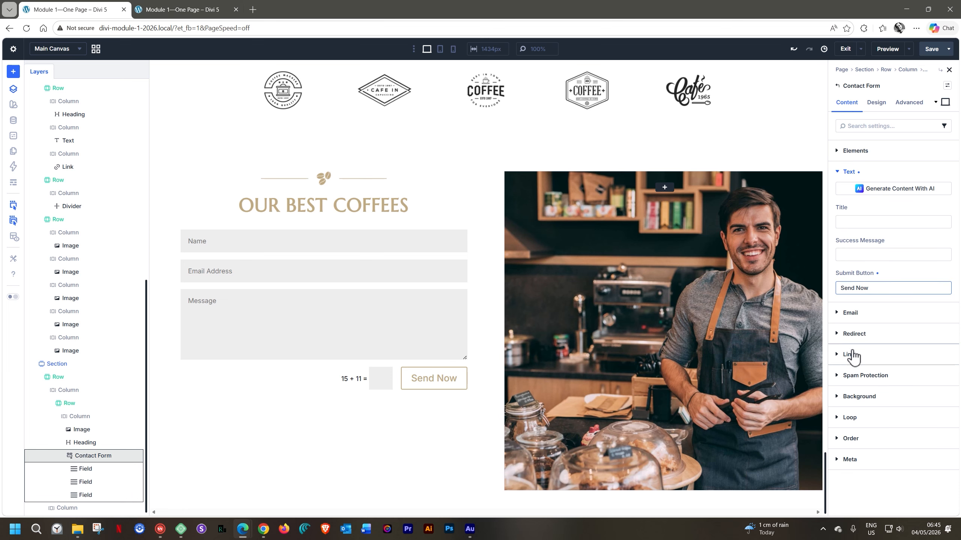
- Look over the contact form's design settings, including the Captcha Text options
{"action": "left_click", "coordinate": [881, 102]}
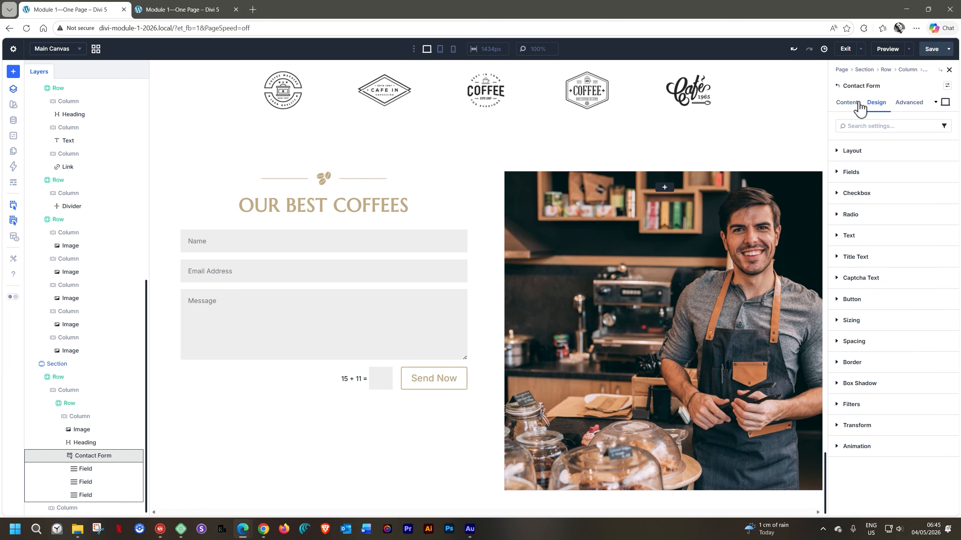
{"action": "left_click", "coordinate": [840, 281]}
{"action": "left_click", "coordinate": [839, 282]}
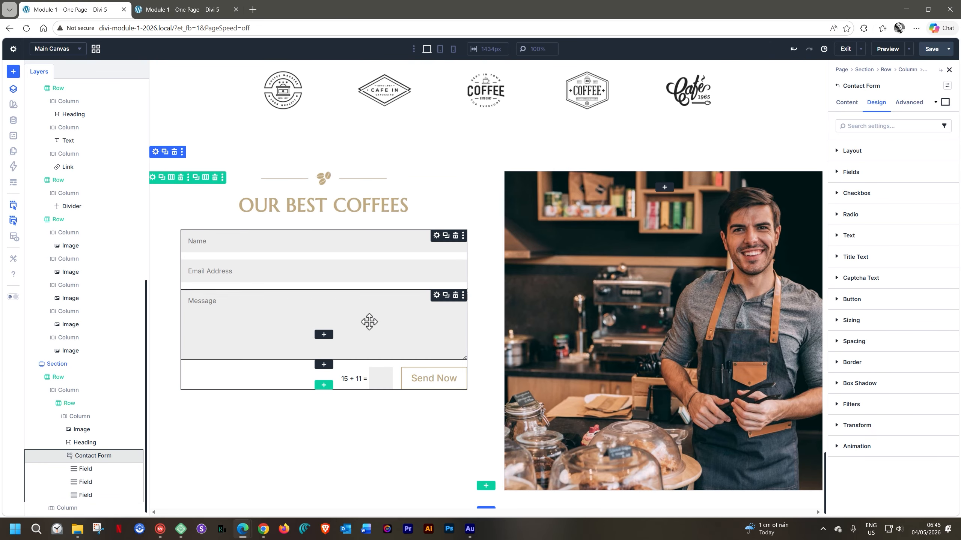
- Center the content of the outer column holding the heading and contact form vertically using Justify Content
{"action": "left_click", "coordinate": [481, 365]}
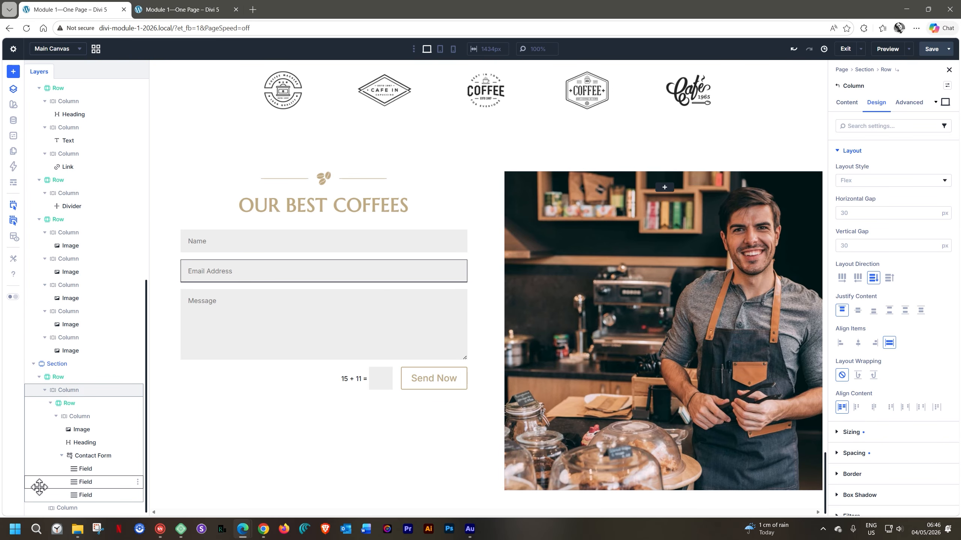
{"action": "left_click", "coordinate": [44, 390]}
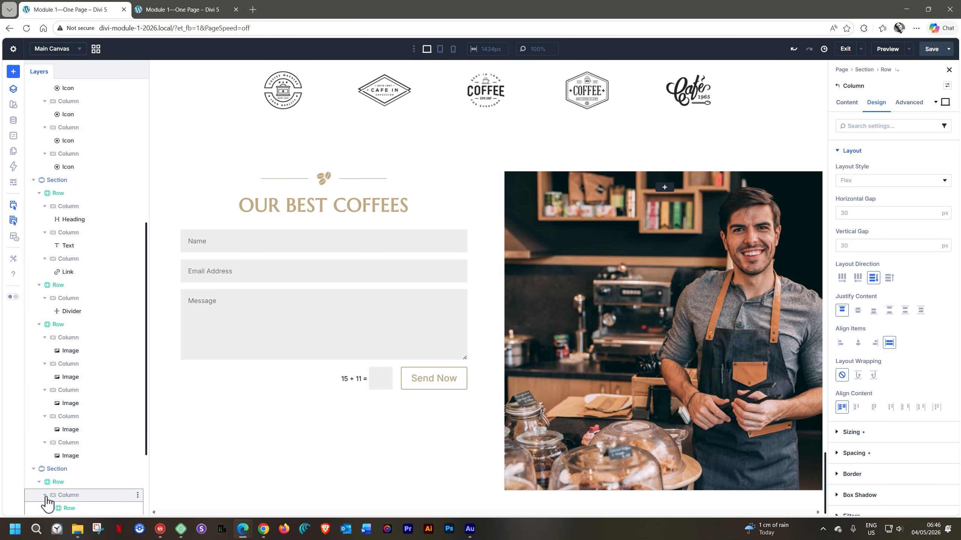
{"action": "left_click", "coordinate": [68, 496]}
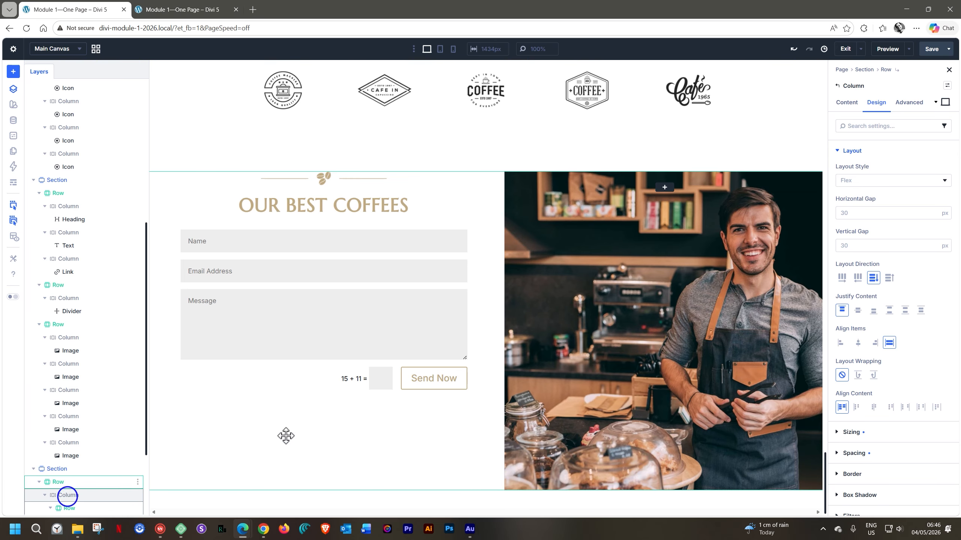
{"action": "left_click", "coordinate": [857, 310]}
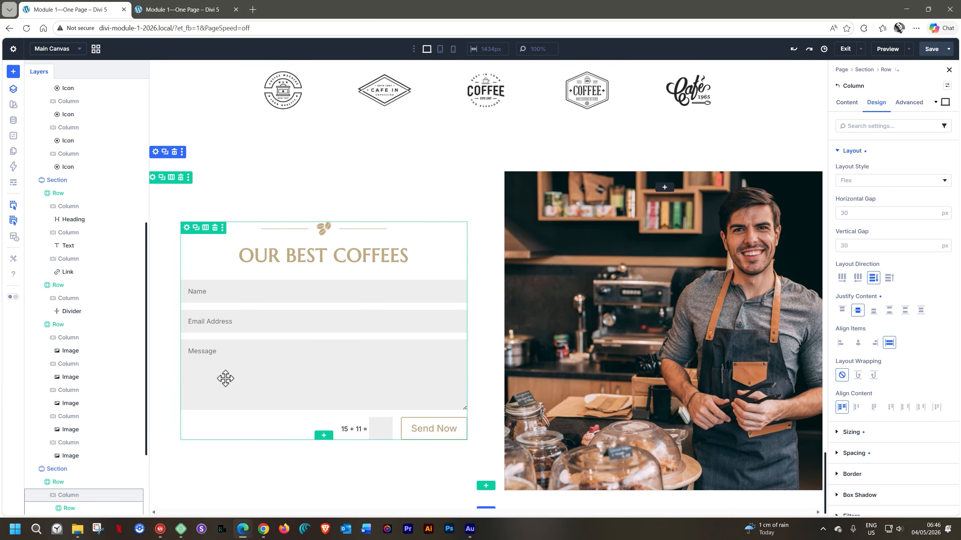
- Compare the Layout settings of the nested row and its column, along with those of the image and heading inside
{"action": "scroll", "coordinate": [76, 473], "scroll_direction": "down", "scroll_amount": 3}
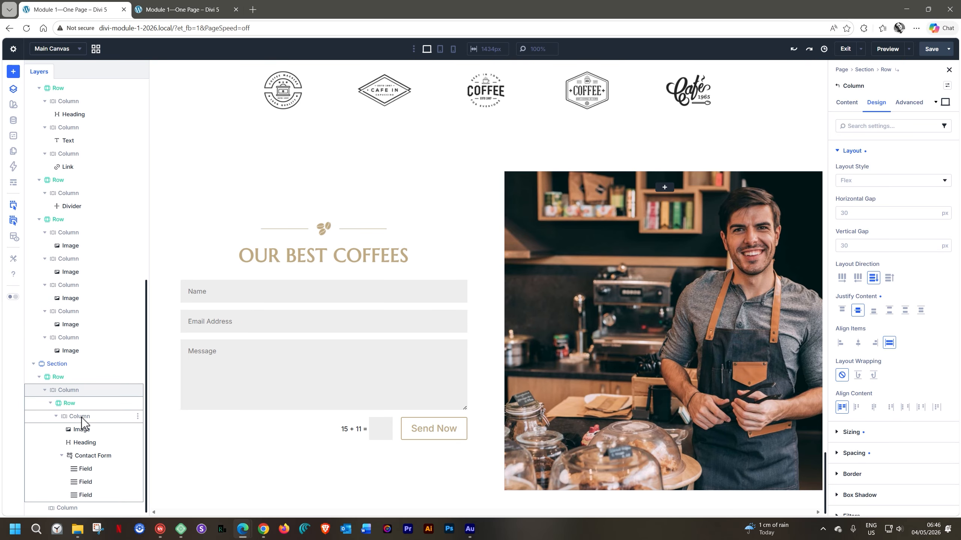
{"action": "left_click", "coordinate": [80, 416]}
{"action": "left_click", "coordinate": [80, 427]}
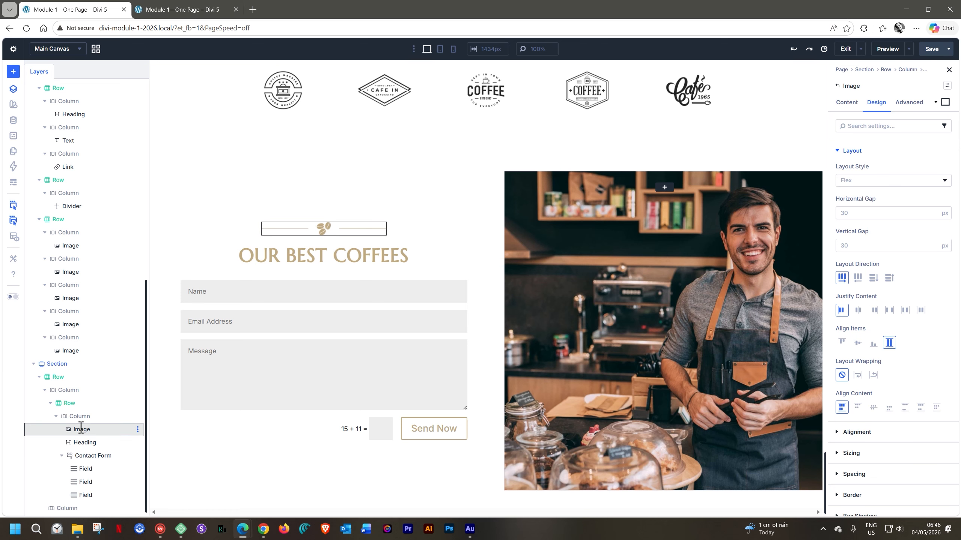
{"action": "left_click", "coordinate": [85, 443]}
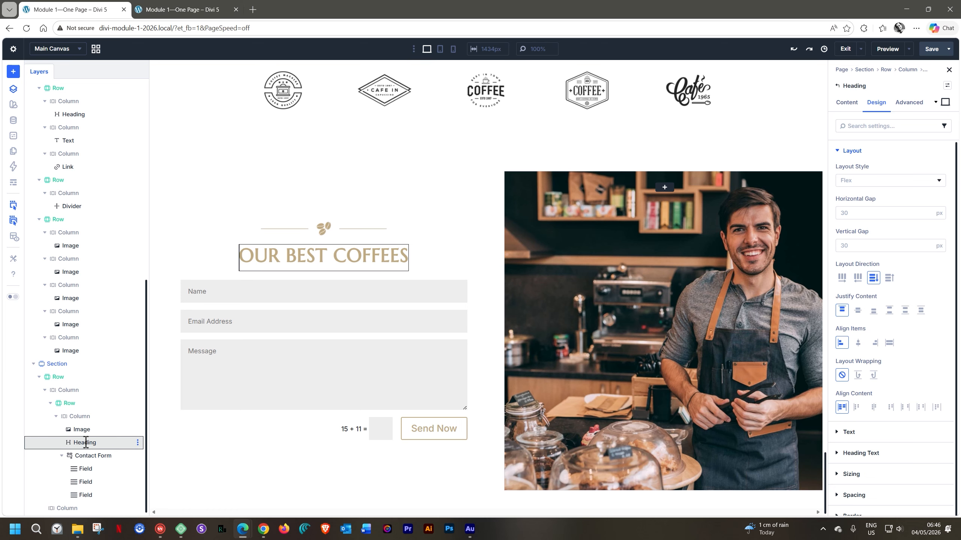
{"action": "left_click", "coordinate": [84, 417]}
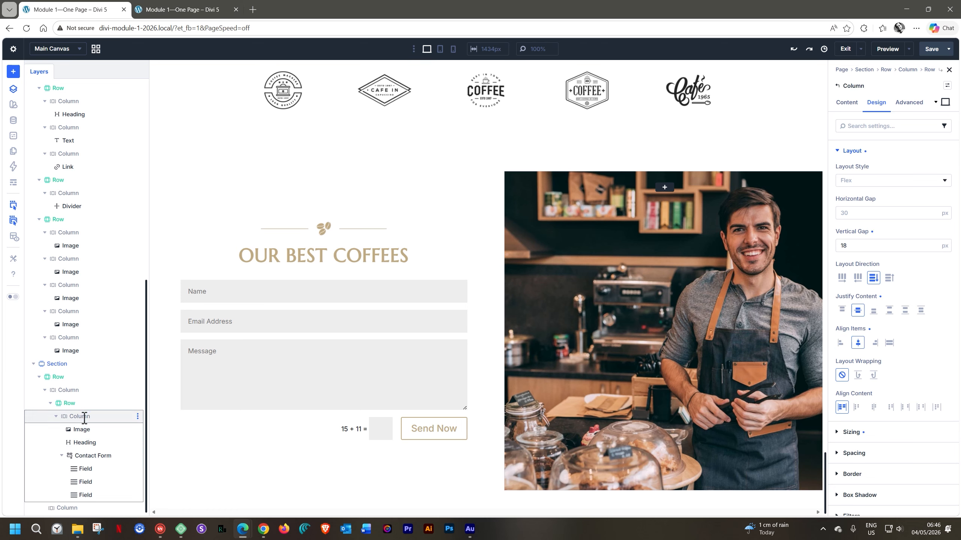
{"action": "left_click", "coordinate": [77, 404]}
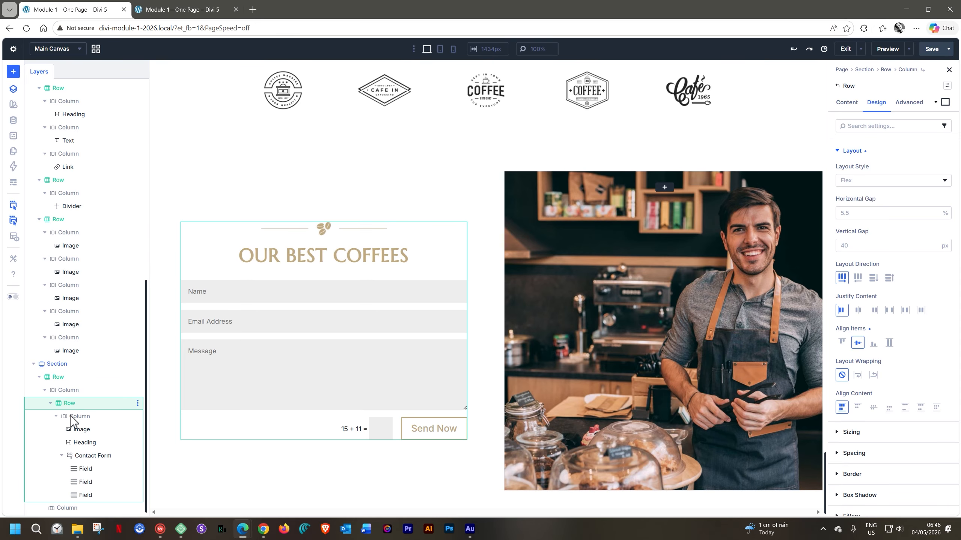
{"action": "left_click", "coordinate": [77, 417]}
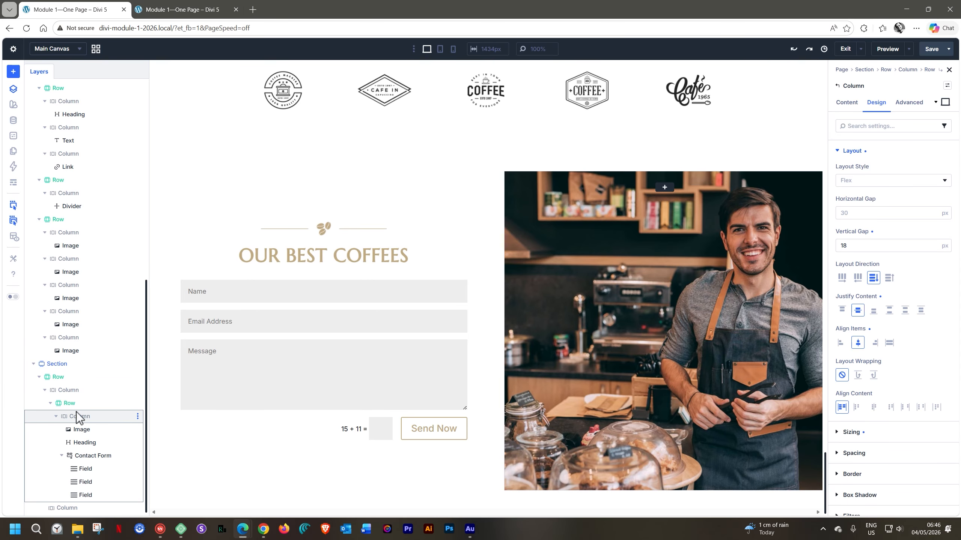
{"action": "left_click", "coordinate": [69, 403]}
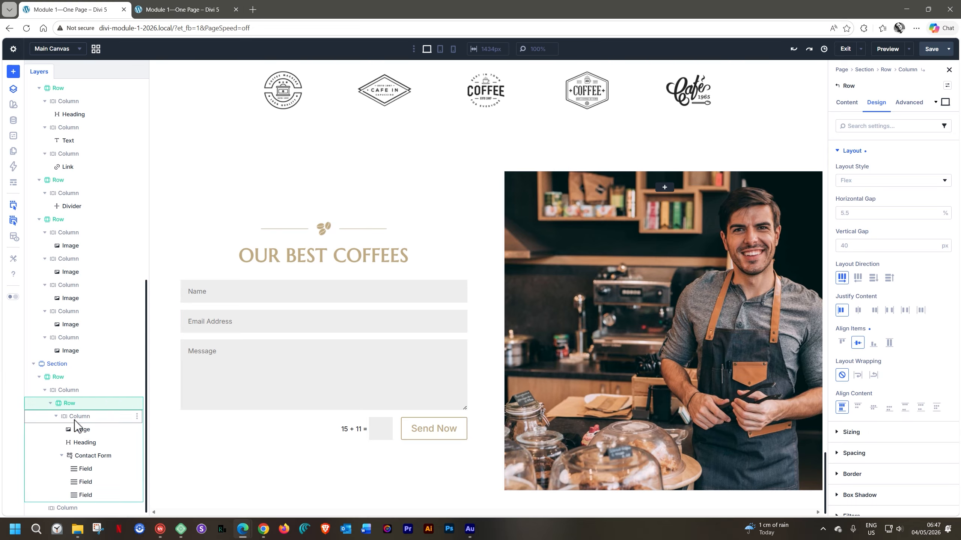
{"action": "left_click", "coordinate": [75, 418]}
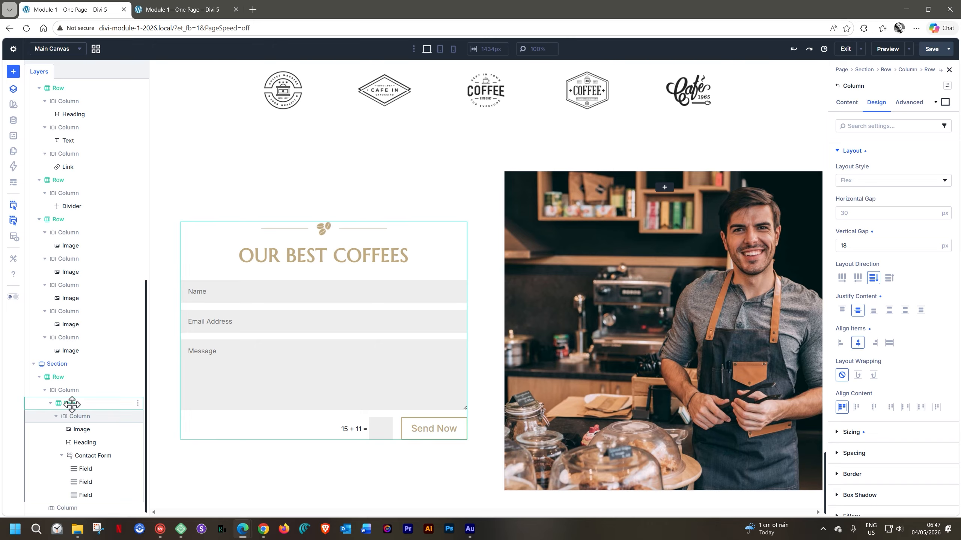
{"action": "left_click", "coordinate": [72, 403]}
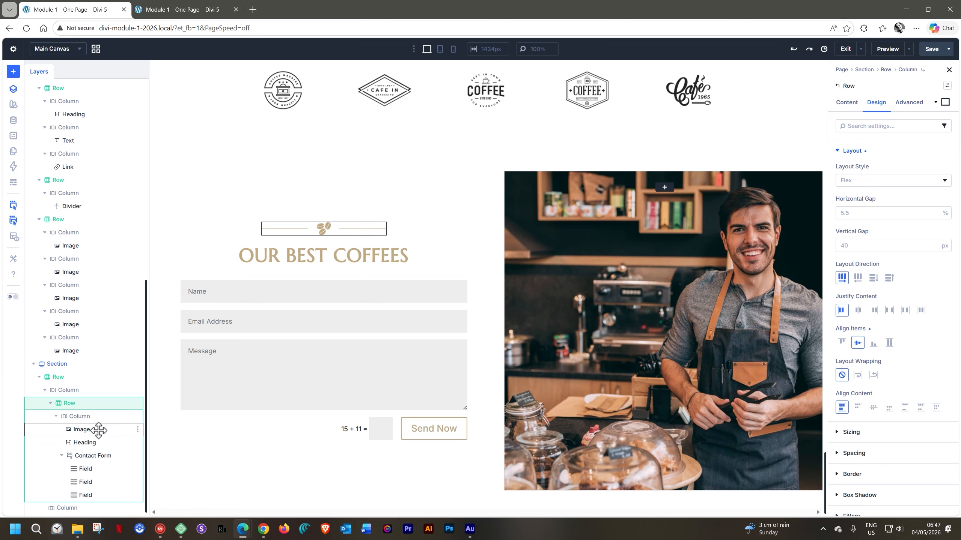
{"action": "left_click", "coordinate": [80, 416]}
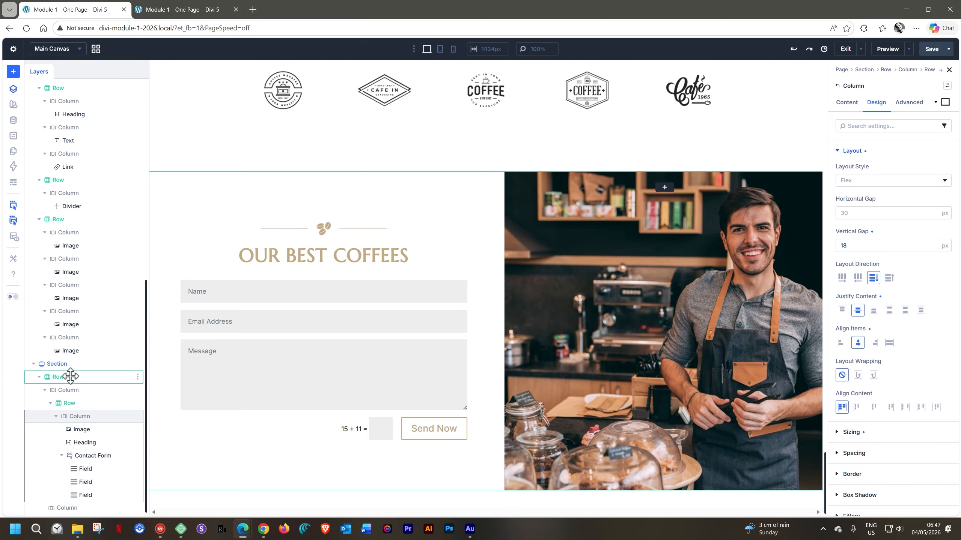
- Review the Layout settings of the contact section, its outer row and the column containing the form
{"action": "left_click", "coordinate": [60, 364]}
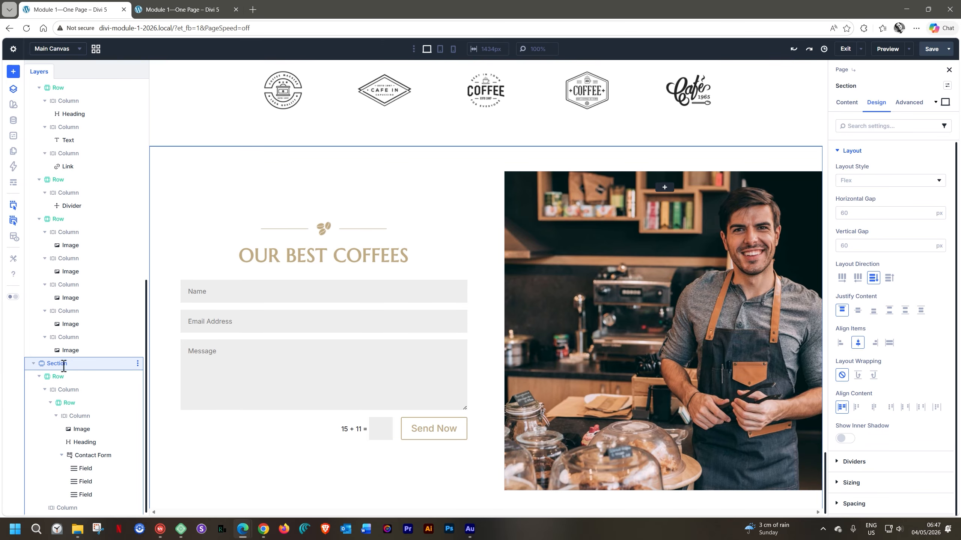
{"action": "left_click", "coordinate": [44, 390]}
{"action": "left_click", "coordinate": [56, 484]}
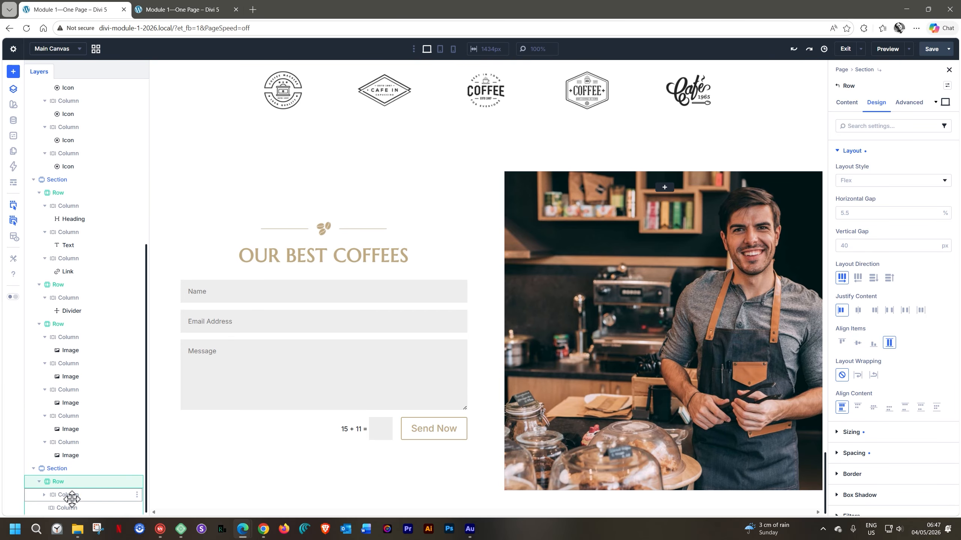
{"action": "left_click", "coordinate": [71, 497]}
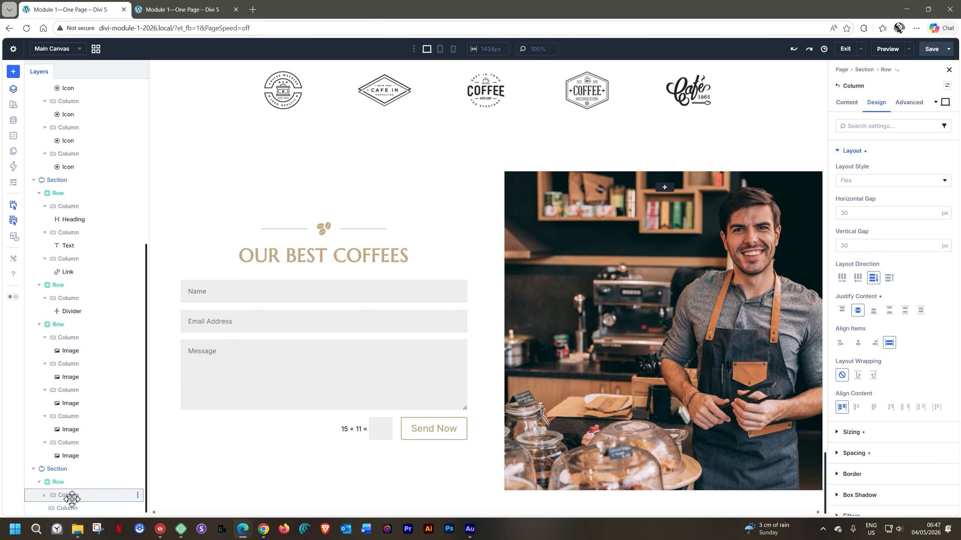
{"action": "left_click_drag", "start_coordinate": [72, 500], "coordinate": [830, 185]}
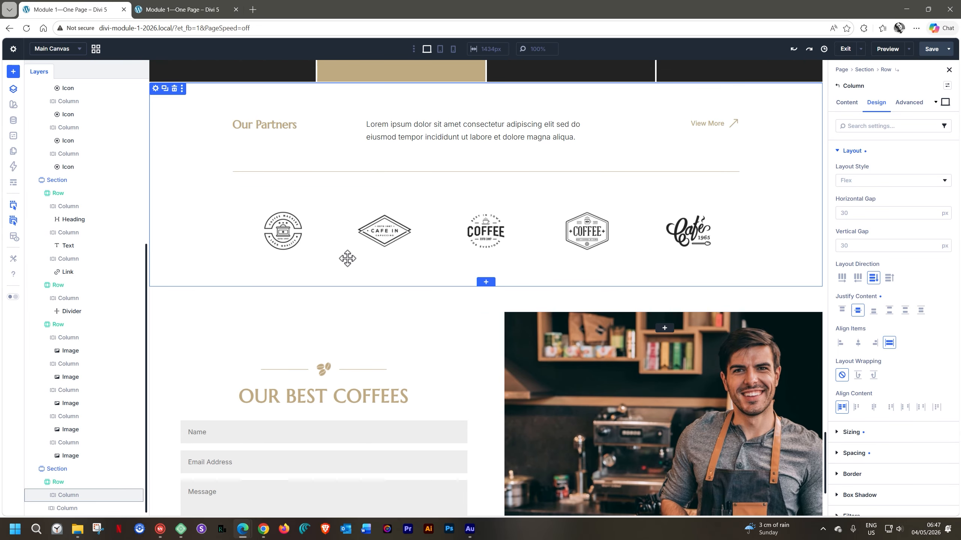
- Set the Our Partners section's background color to the global color Snow Bright
{"action": "scroll", "coordinate": [291, 209], "scroll_direction": "down", "scroll_amount": 1}
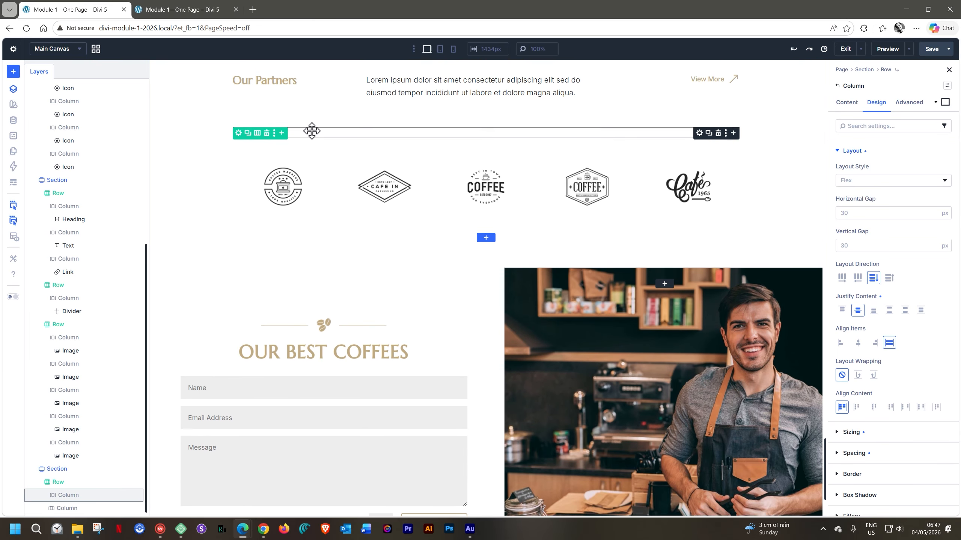
{"action": "scroll", "coordinate": [227, 172], "scroll_direction": "up", "scroll_amount": 2}
{"action": "left_click", "coordinate": [206, 186]}
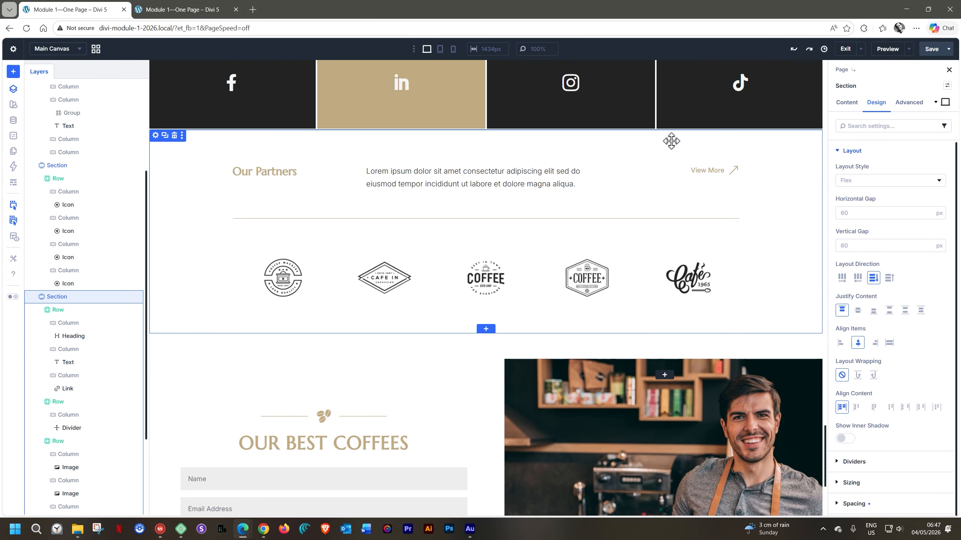
{"action": "left_click", "coordinate": [847, 103]}
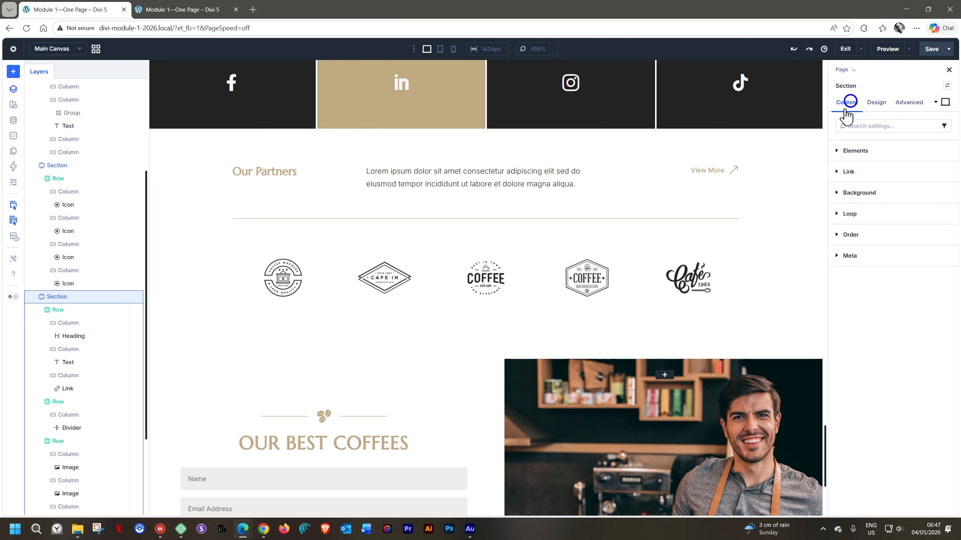
{"action": "left_click", "coordinate": [844, 193]}
{"action": "left_click", "coordinate": [873, 284]}
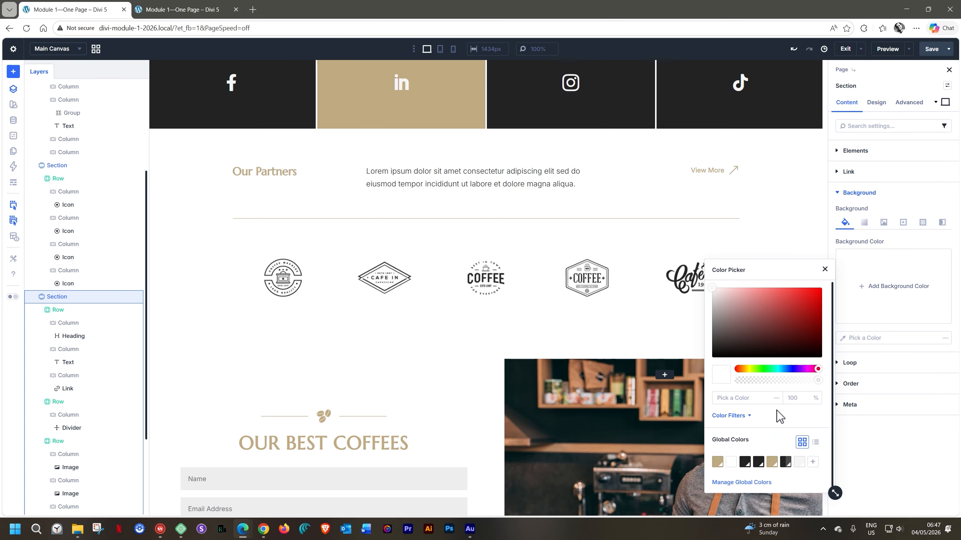
{"action": "left_click", "coordinate": [799, 463]}
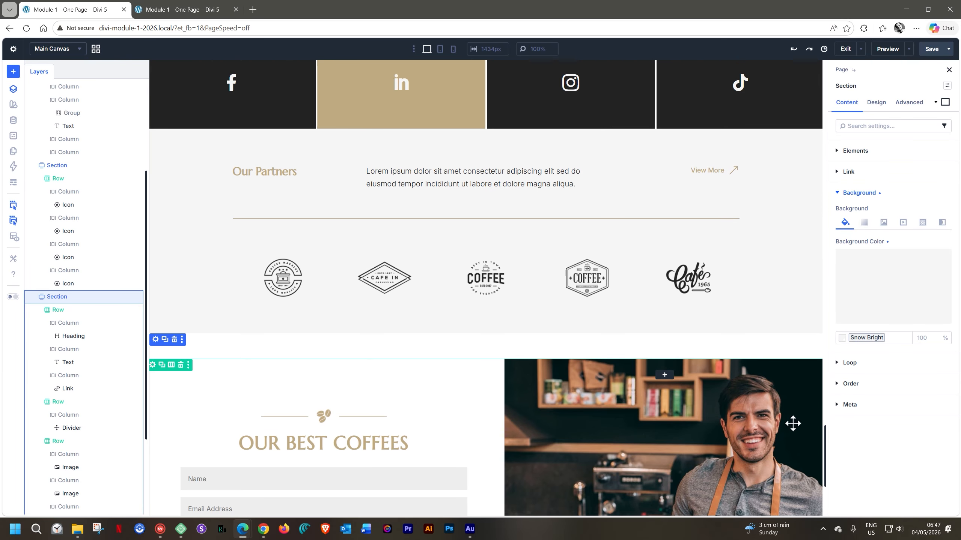
{"action": "scroll", "coordinate": [749, 348], "scroll_direction": "down", "scroll_amount": 5}
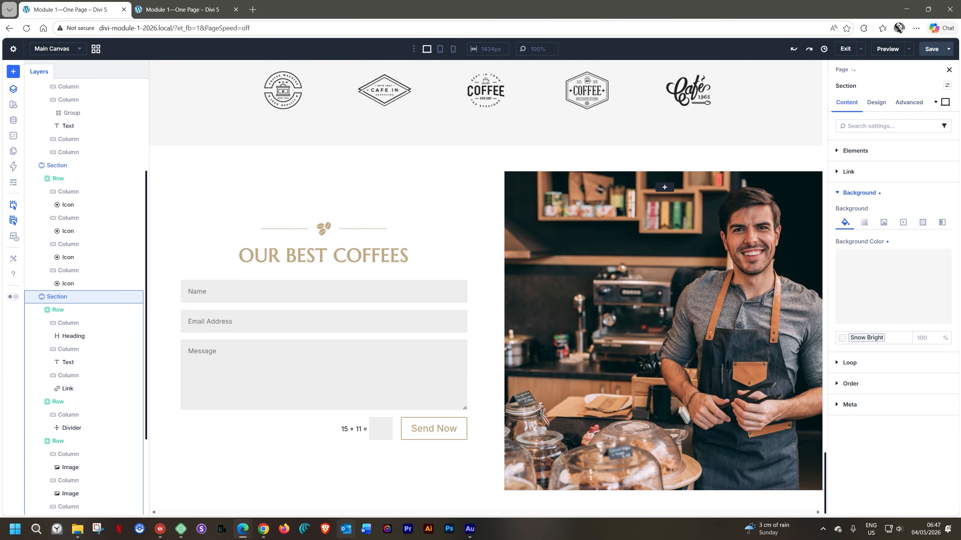
- Set the contact section's top and bottom padding to 0 px
{"action": "left_click", "coordinate": [655, 161]}
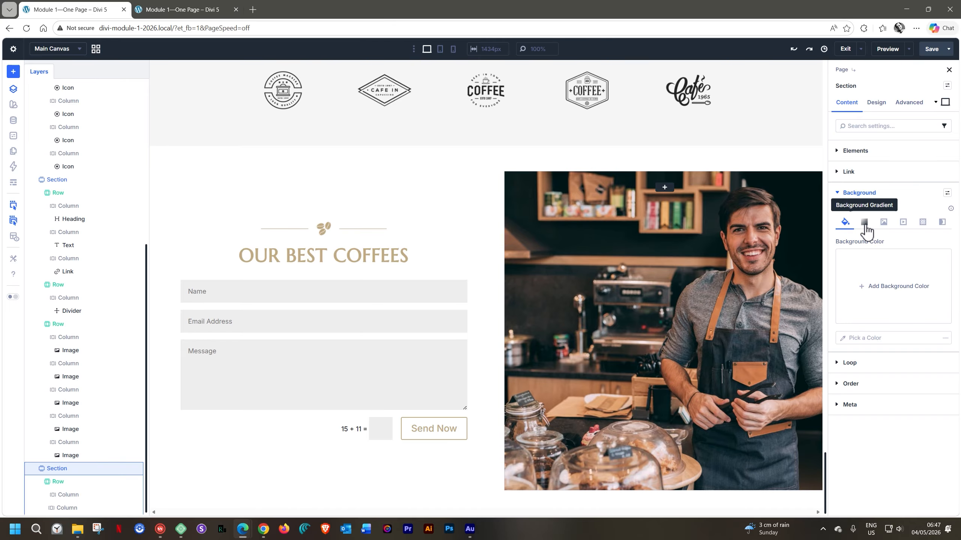
{"action": "left_click", "coordinate": [876, 102]}
{"action": "left_click", "coordinate": [838, 211]}
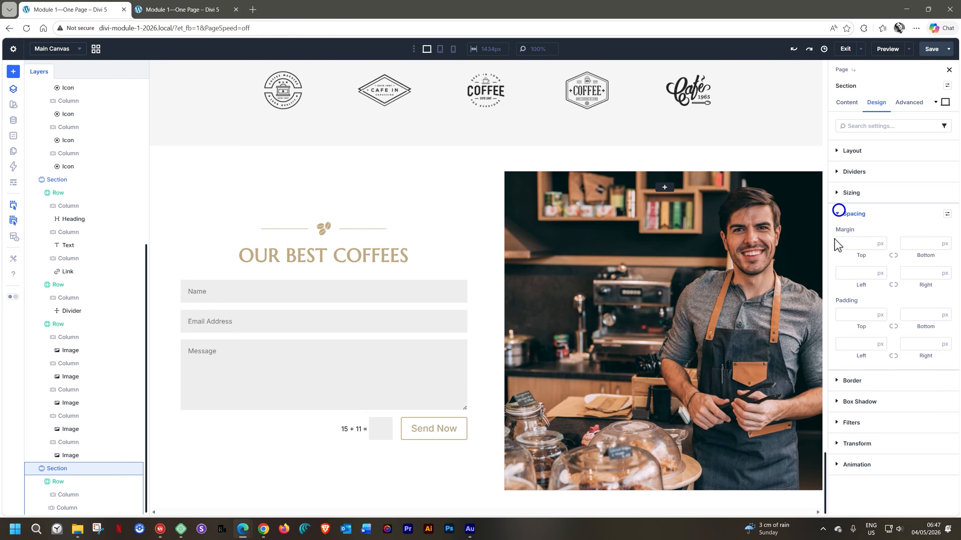
{"action": "left_click", "coordinate": [859, 316]}
{"action": "type", "text": "0"}
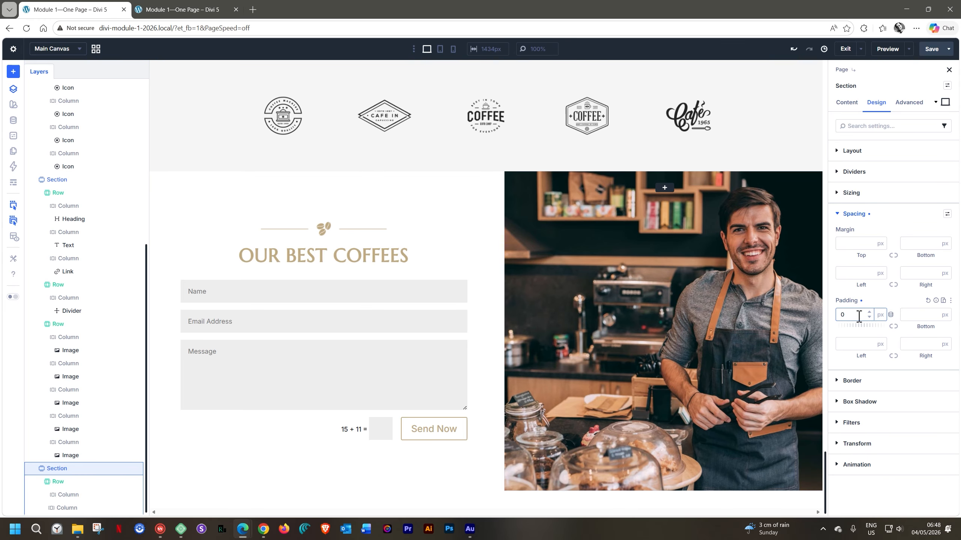
{"action": "left_click", "coordinate": [909, 315]}
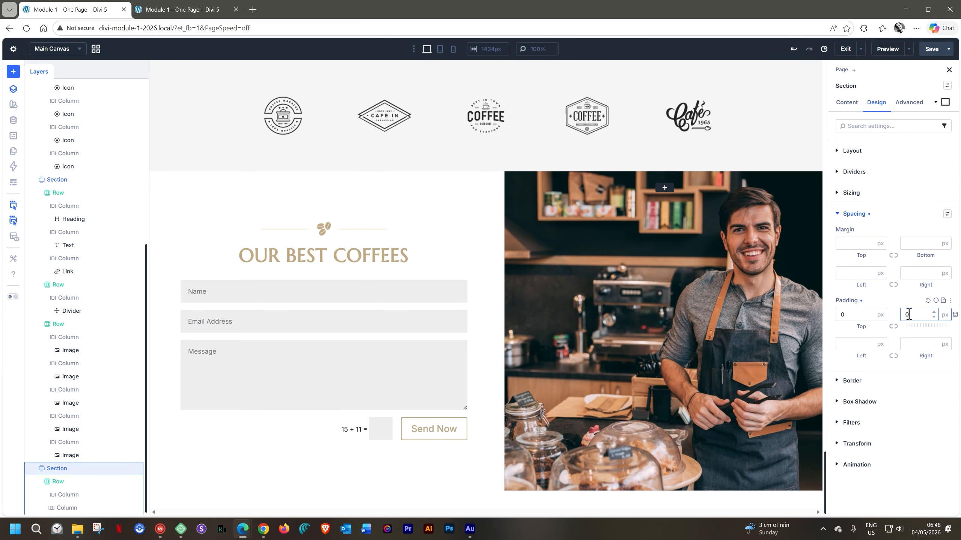
- Check the contact section in the tablet and phone views, returning to the desktop view
{"action": "left_click", "coordinate": [440, 49]}
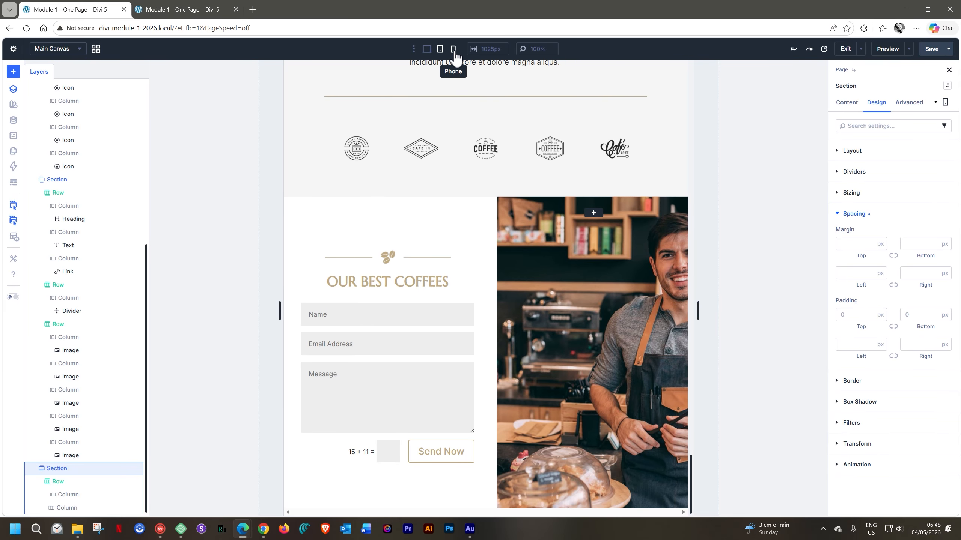
{"action": "left_click", "coordinate": [453, 50]}
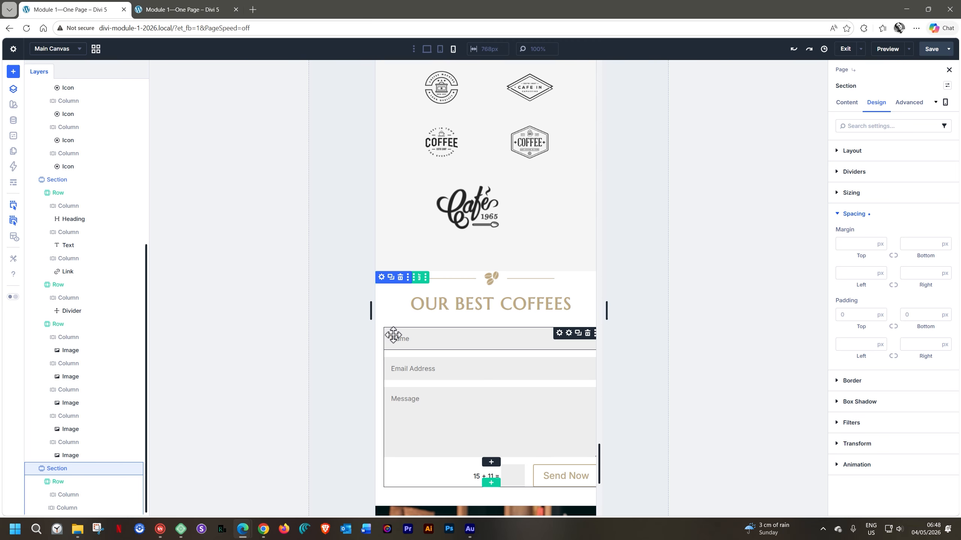
{"action": "left_click", "coordinate": [426, 49]}
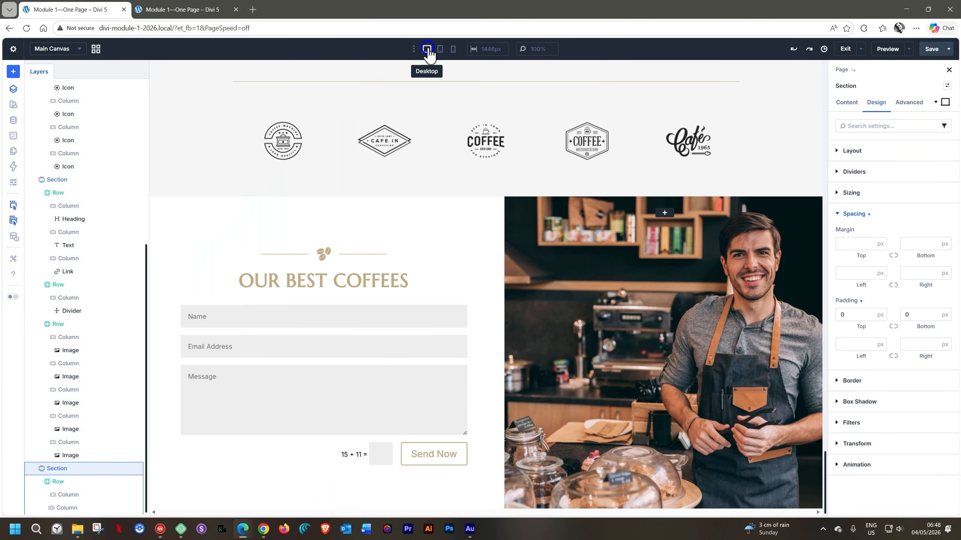
- Save the page, reload its preview and check the contact section at the iPhone 12 Pro and iPad Air sizes
{"action": "left_click", "coordinate": [930, 50]}
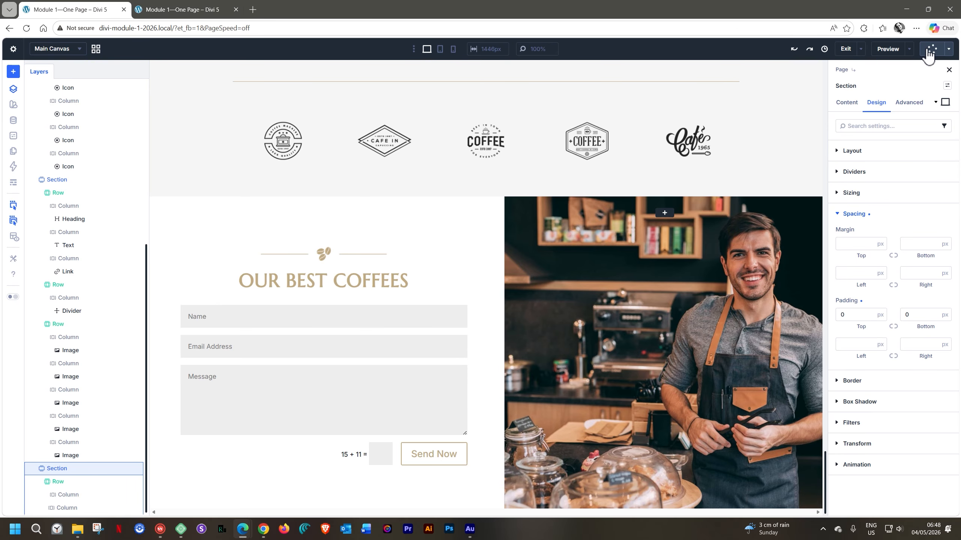
{"action": "left_click", "coordinate": [165, 10]}
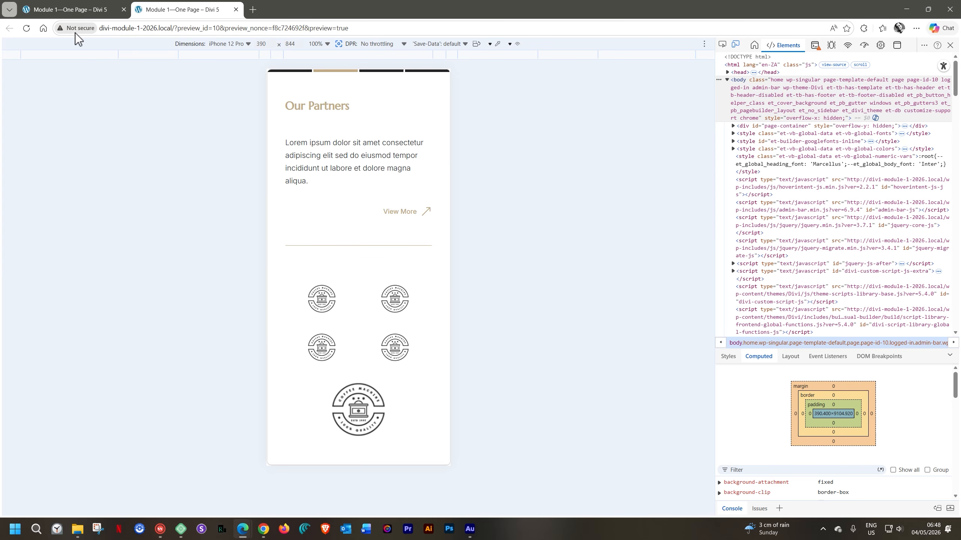
{"action": "left_click", "coordinate": [27, 27]}
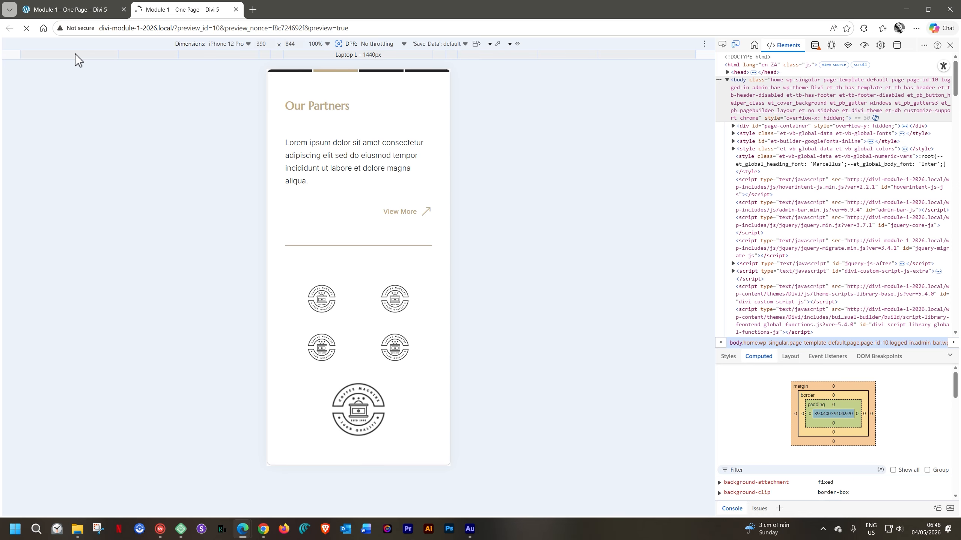
{"action": "scroll", "coordinate": [355, 227], "scroll_direction": "down", "scroll_amount": 5}
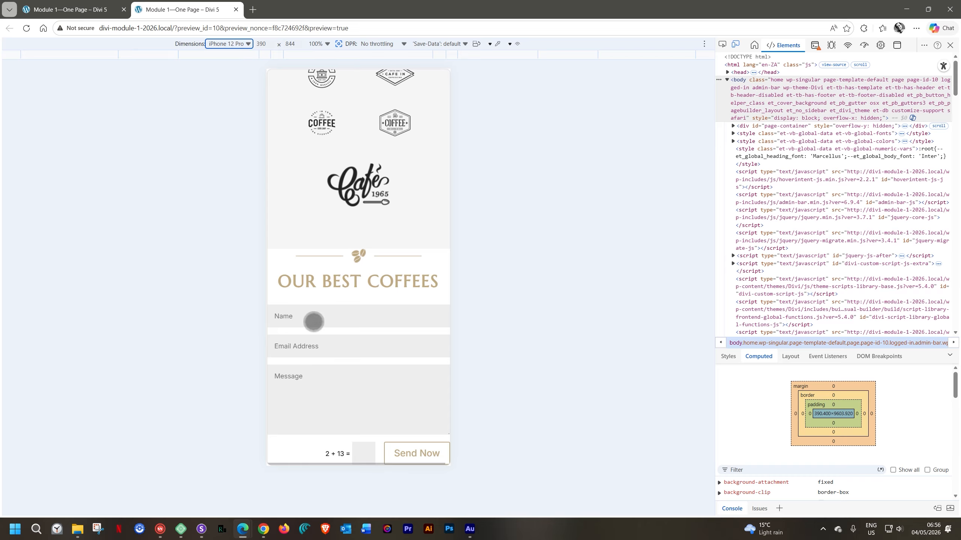
{"action": "left_click", "coordinate": [247, 43]}
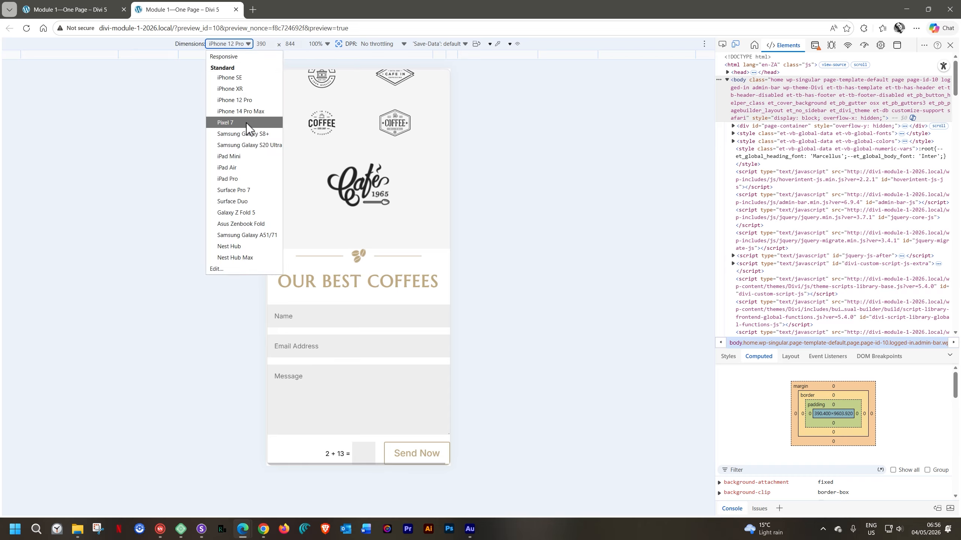
{"action": "left_click", "coordinate": [236, 167]}
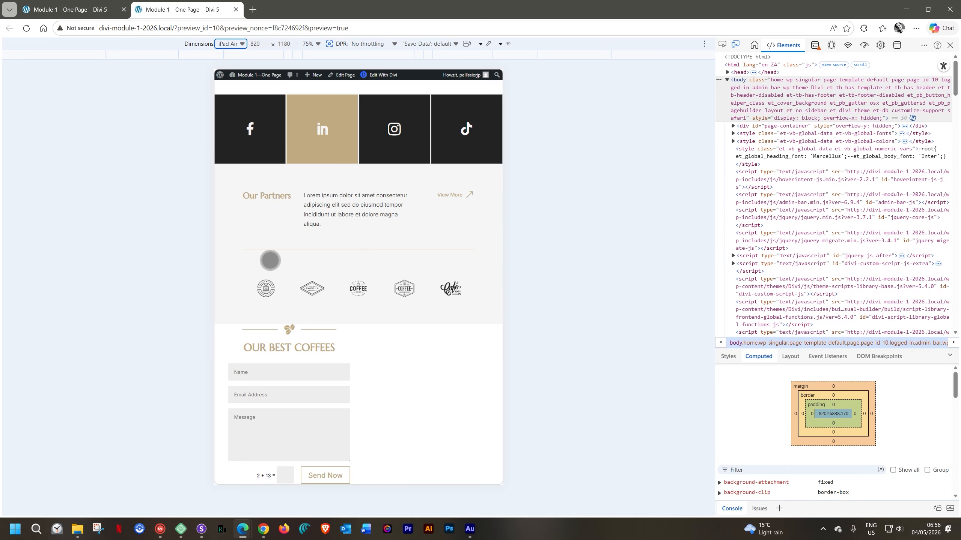
- Switch back to the Divi builder and remove the background photo from the second column of the contact section's row
{"action": "left_click", "coordinate": [72, 14]}
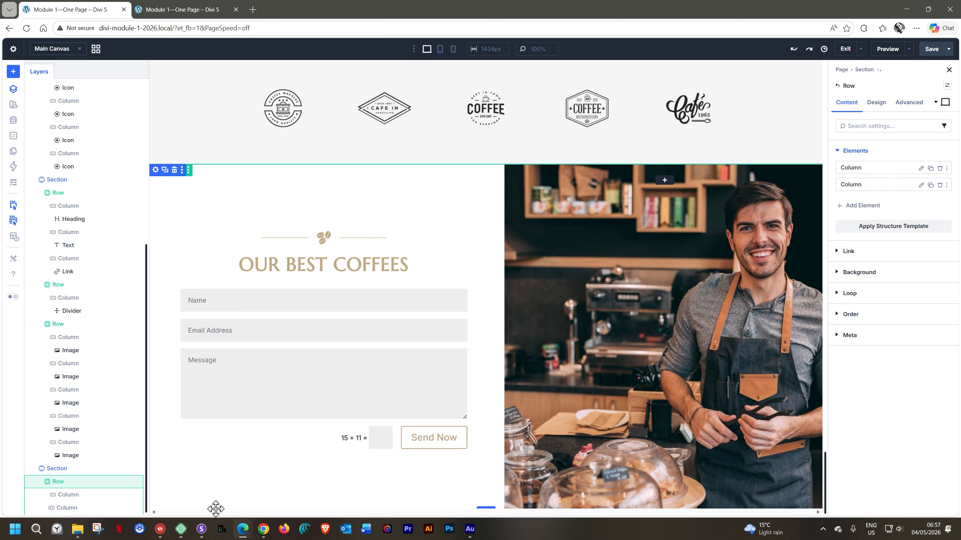
{"action": "left_click", "coordinate": [76, 508]}
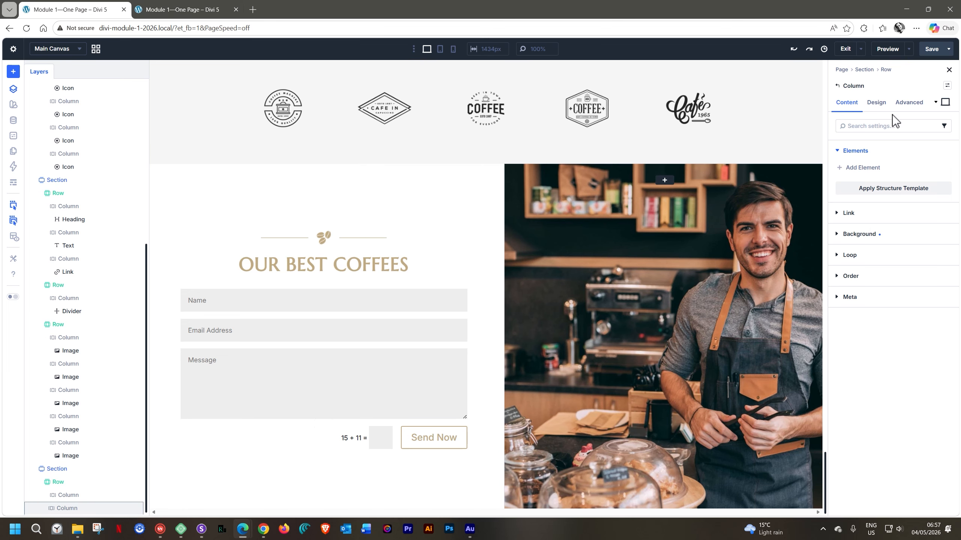
{"action": "left_click", "coordinate": [840, 235]}
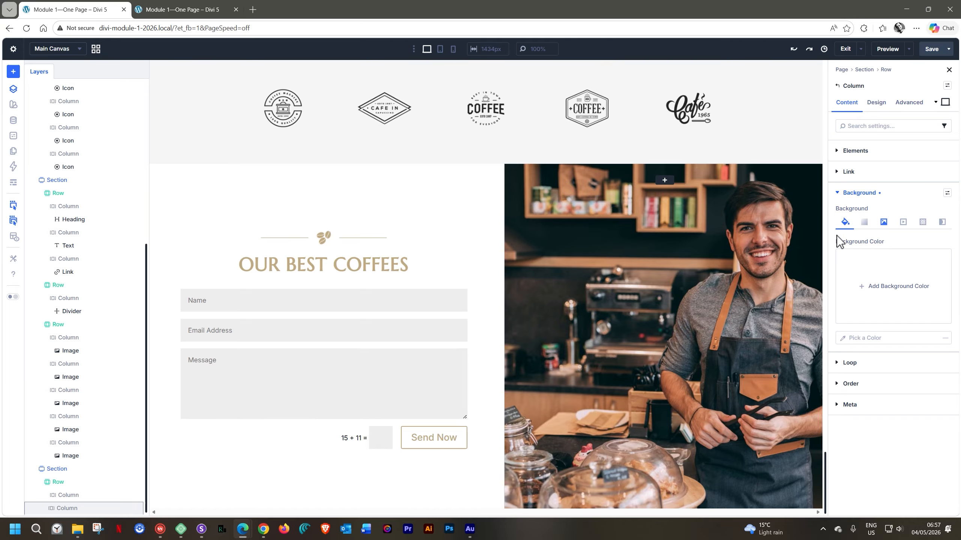
{"action": "left_click", "coordinate": [884, 222]}
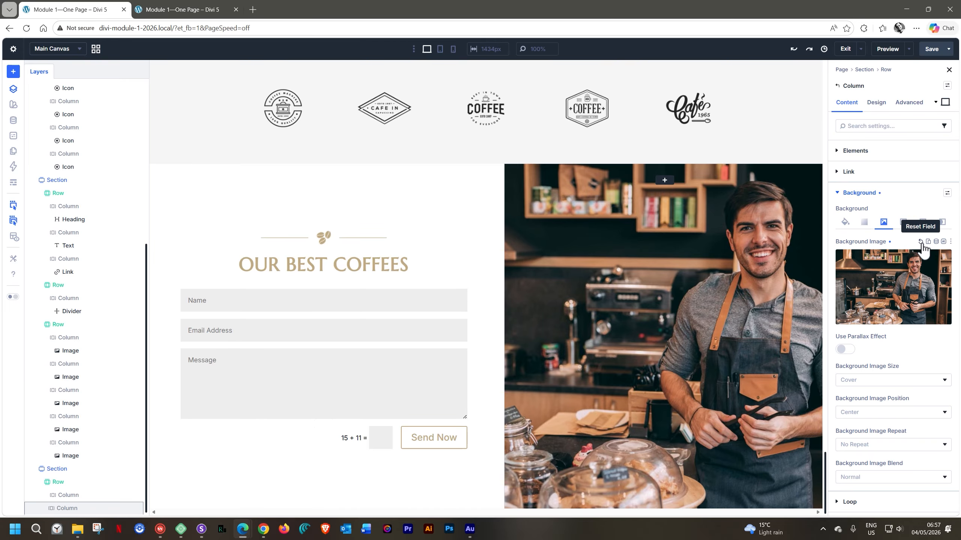
{"action": "left_click", "coordinate": [921, 242]}
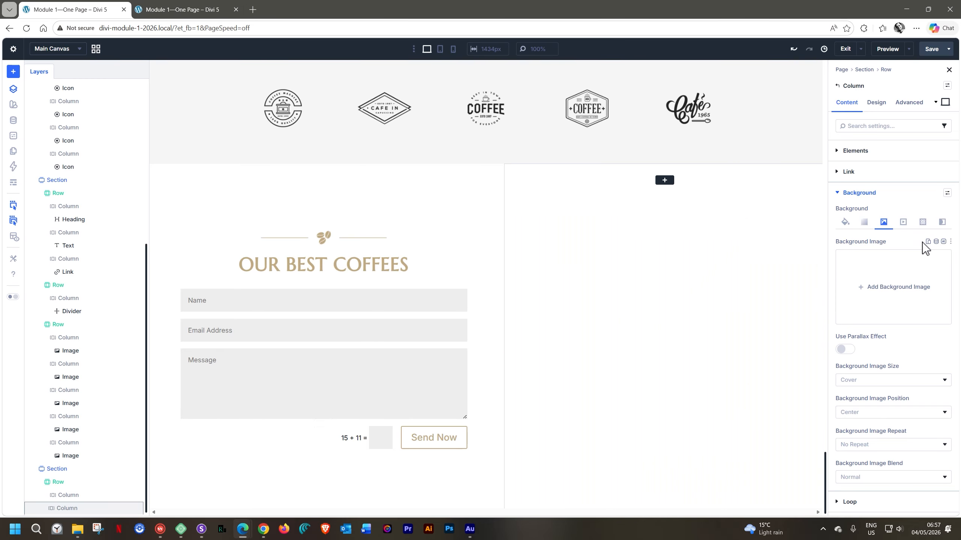
- Insert a Group module in the emptied column beside the contact form and open the Group's settings
{"action": "left_click", "coordinate": [665, 180]}
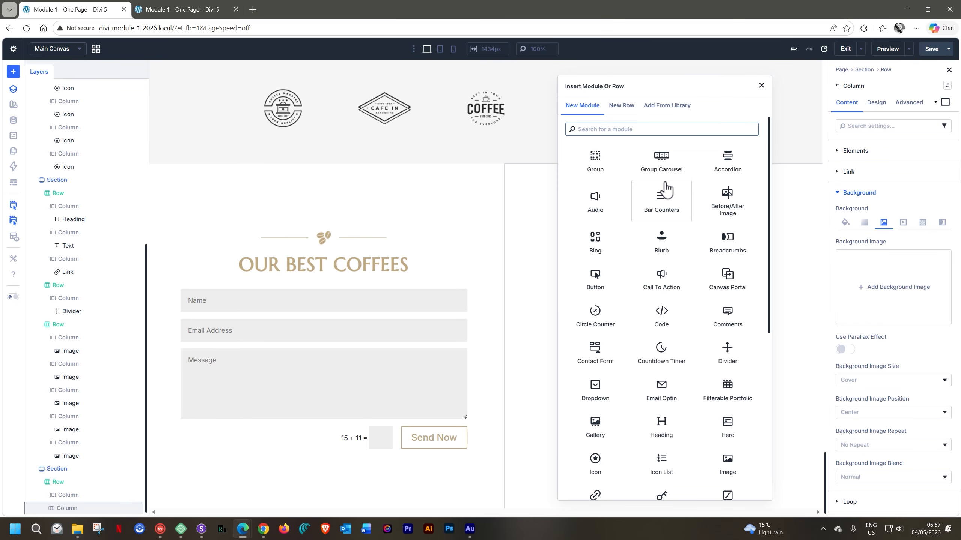
{"action": "left_click", "coordinate": [606, 155]}
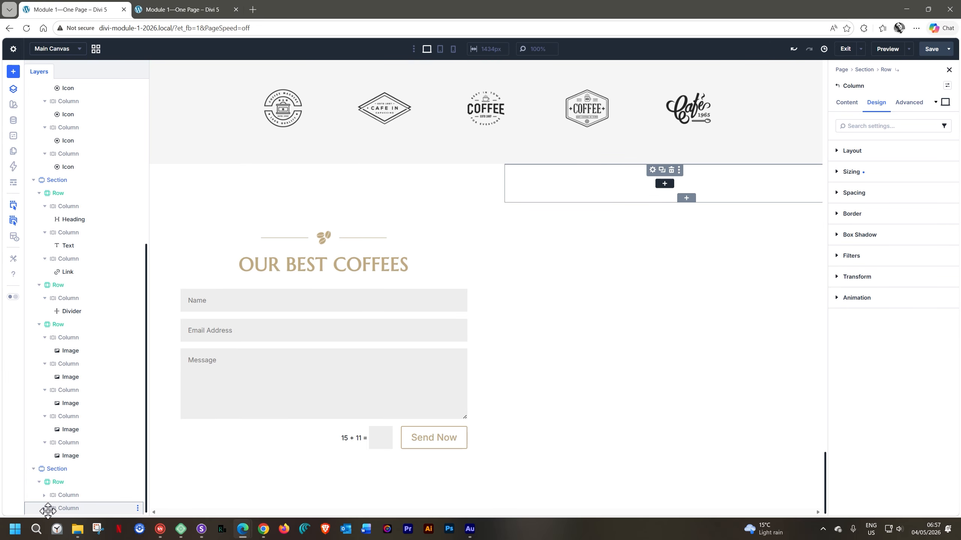
{"action": "left_click", "coordinate": [44, 508]}
{"action": "left_click", "coordinate": [68, 508]}
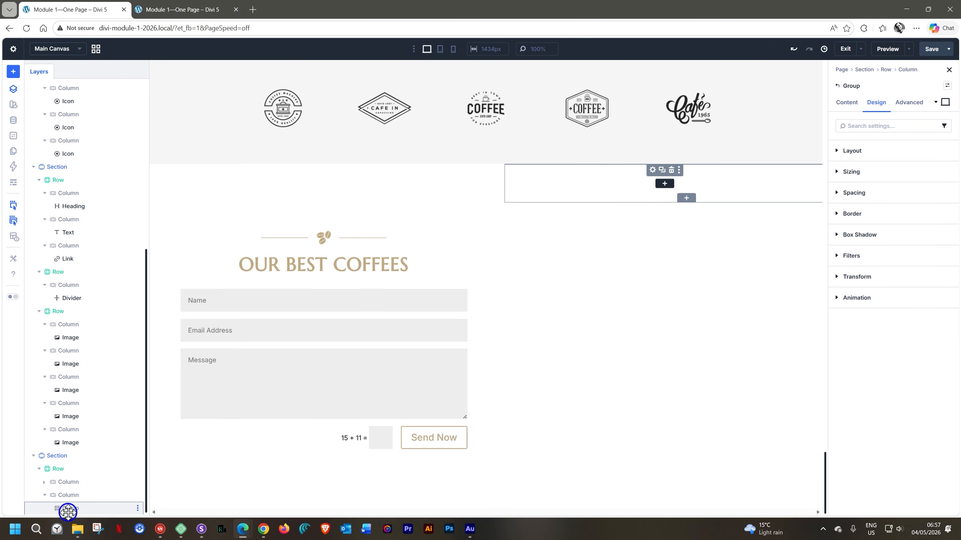
- Set hero-4.jpg from the media library as the Group's background image
{"action": "left_click", "coordinate": [847, 103]}
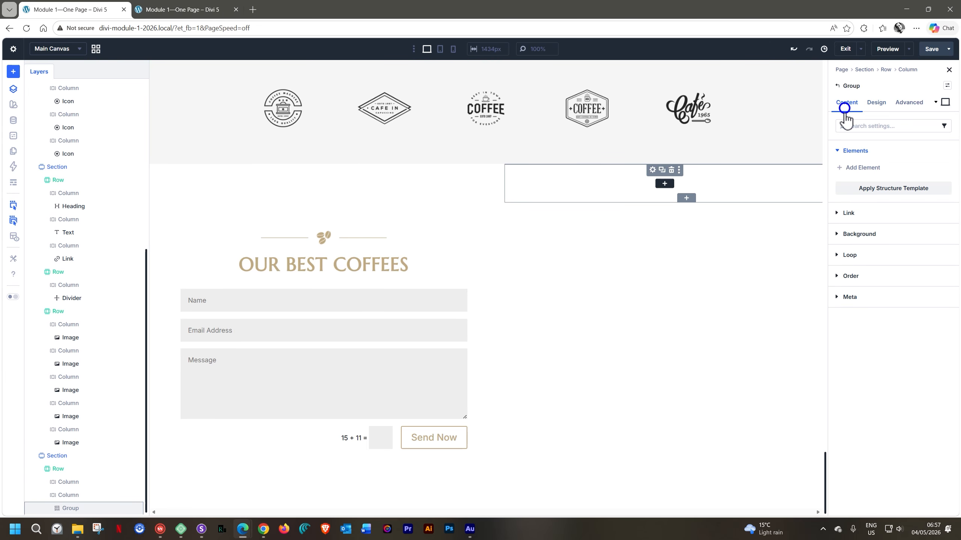
{"action": "left_click", "coordinate": [840, 234]}
{"action": "left_click", "coordinate": [882, 237]}
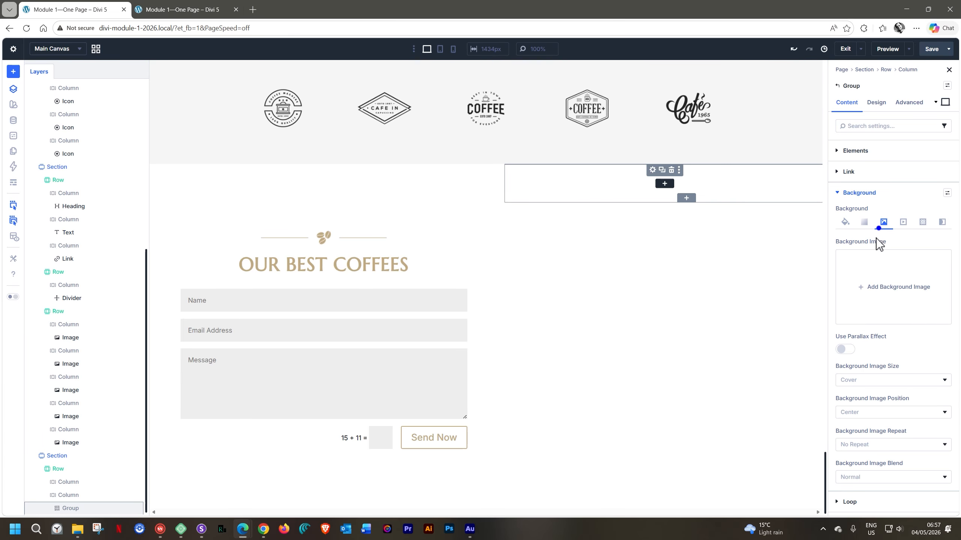
{"action": "left_click", "coordinate": [859, 287]}
{"action": "left_click", "coordinate": [153, 164]}
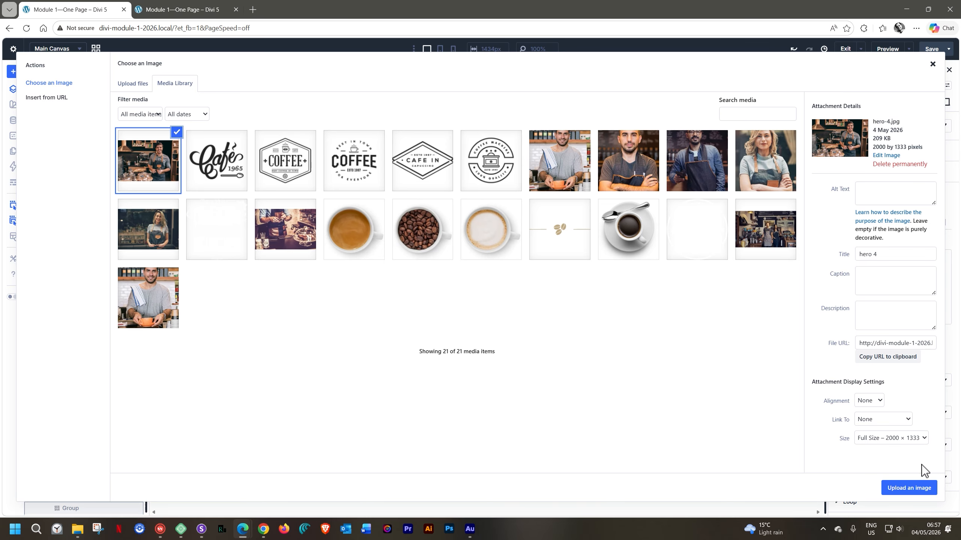
{"action": "left_click", "coordinate": [926, 489]}
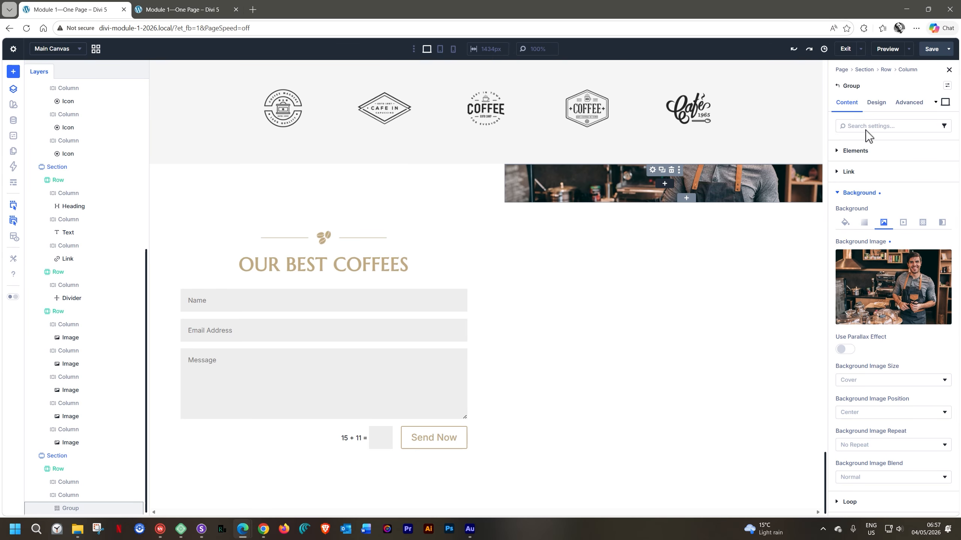
- Set the Group's minimum height to 750 px
{"action": "left_click", "coordinate": [877, 111]}
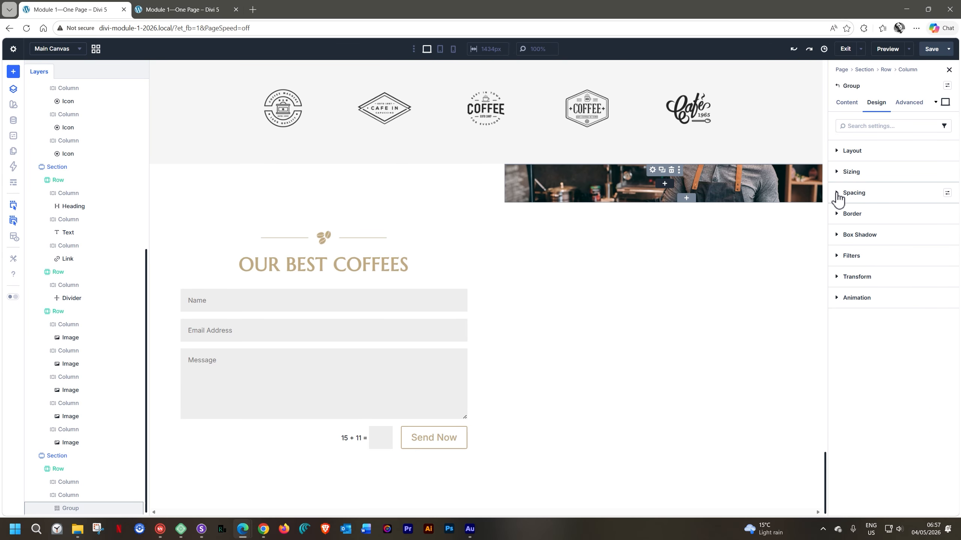
{"action": "left_click", "coordinate": [836, 172]}
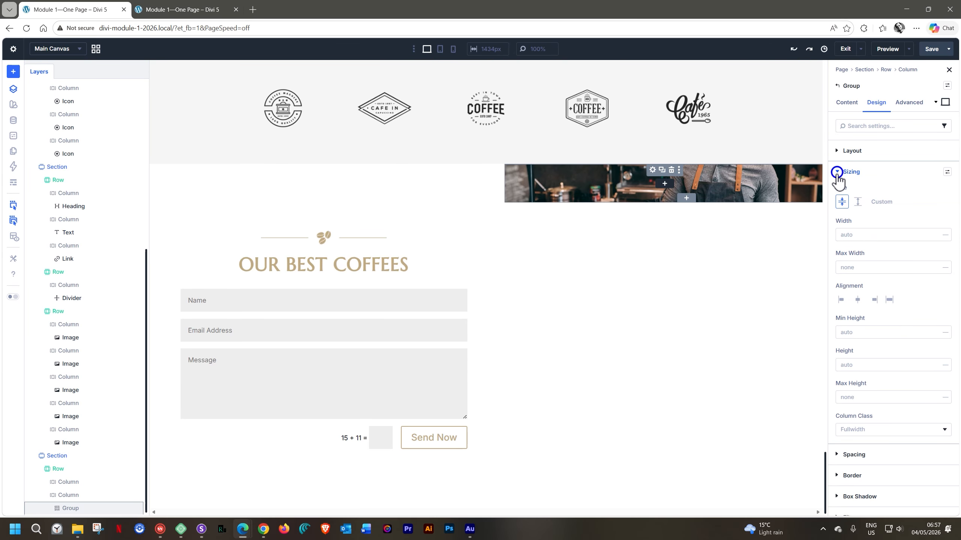
{"action": "left_click", "coordinate": [854, 331]}
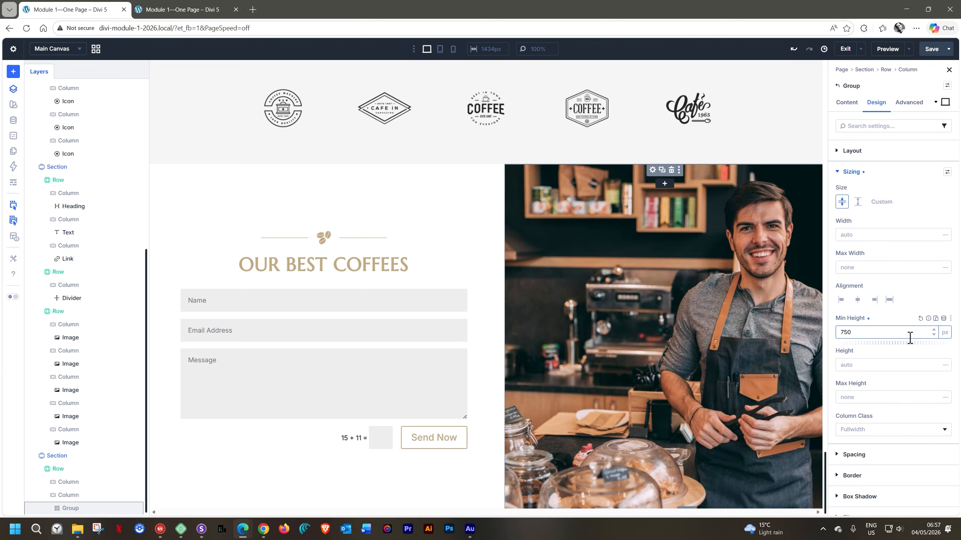
- Save the page, reload its preview and check the form and photo at the iPad Air and iPhone 12 Pro sizes
{"action": "left_click", "coordinate": [930, 49]}
{"action": "left_click", "coordinate": [151, 11]}
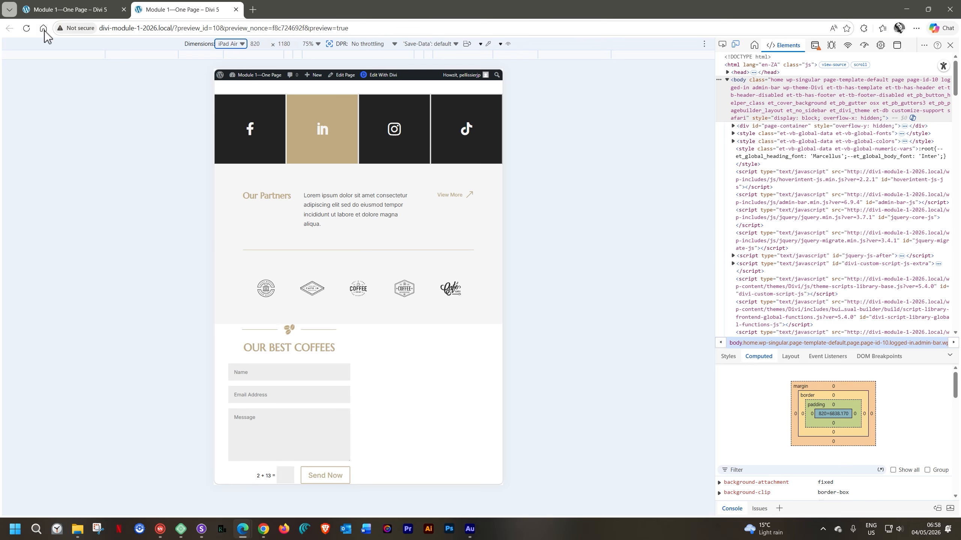
{"action": "left_click", "coordinate": [26, 28]}
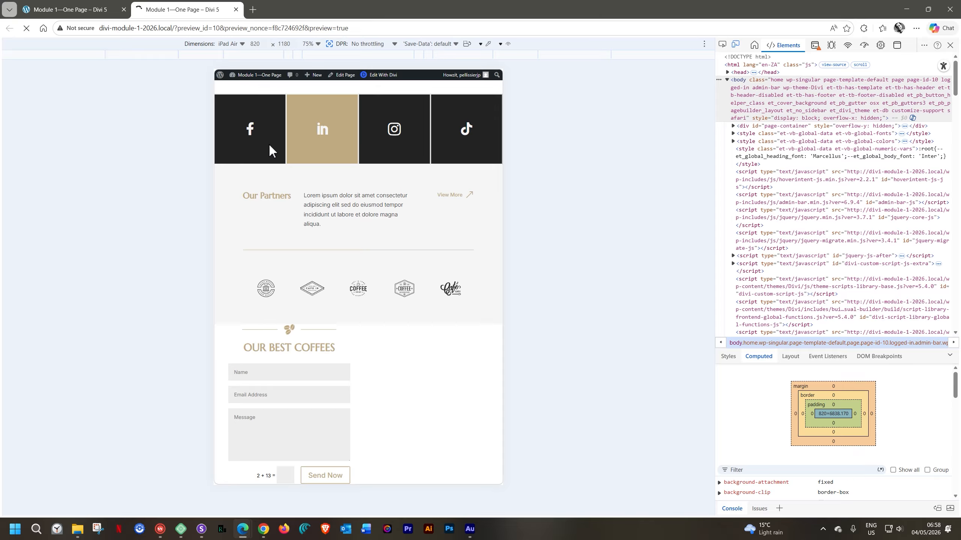
{"action": "scroll", "coordinate": [411, 354], "scroll_direction": "down", "scroll_amount": 3}
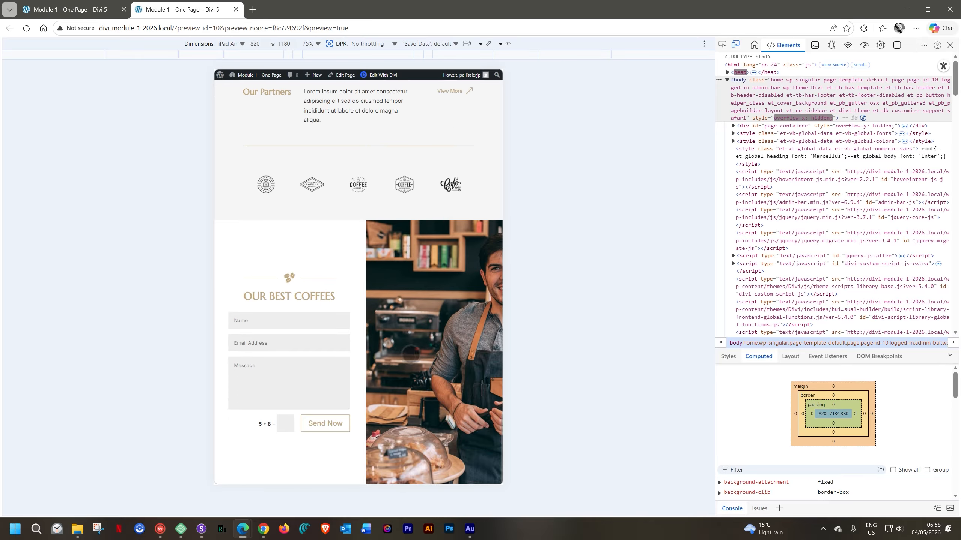
{"action": "left_click", "coordinate": [242, 43]}
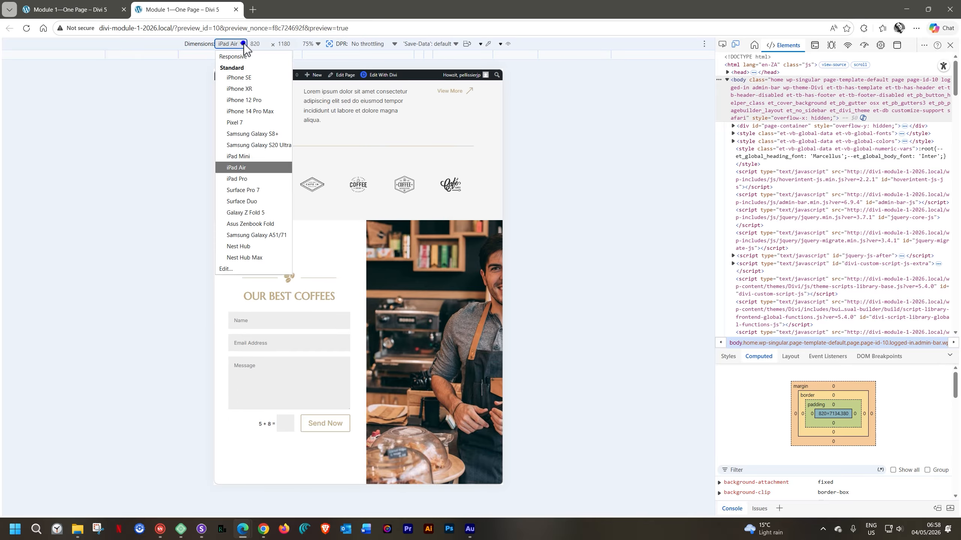
{"action": "left_click", "coordinate": [233, 101]}
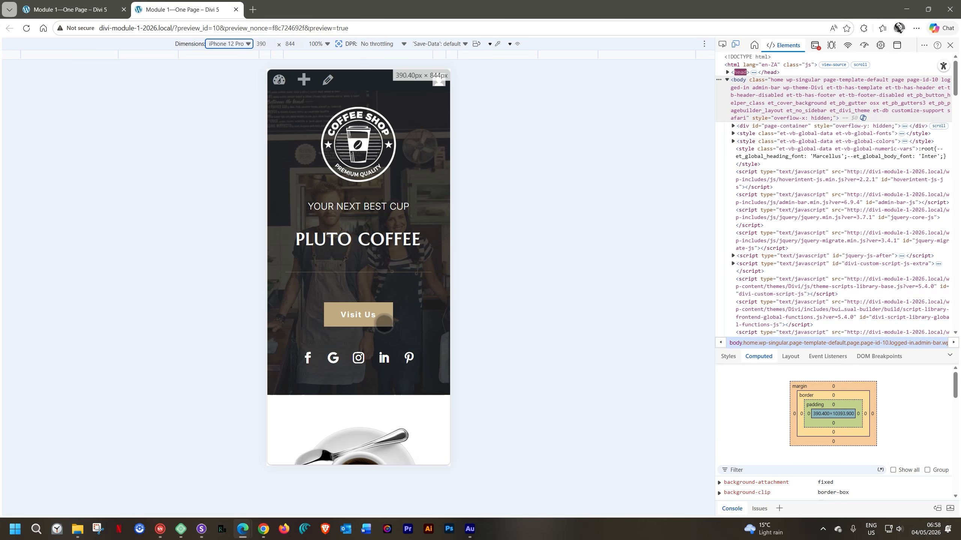
{"action": "scroll", "coordinate": [384, 322], "scroll_direction": "down", "scroll_amount": 20}
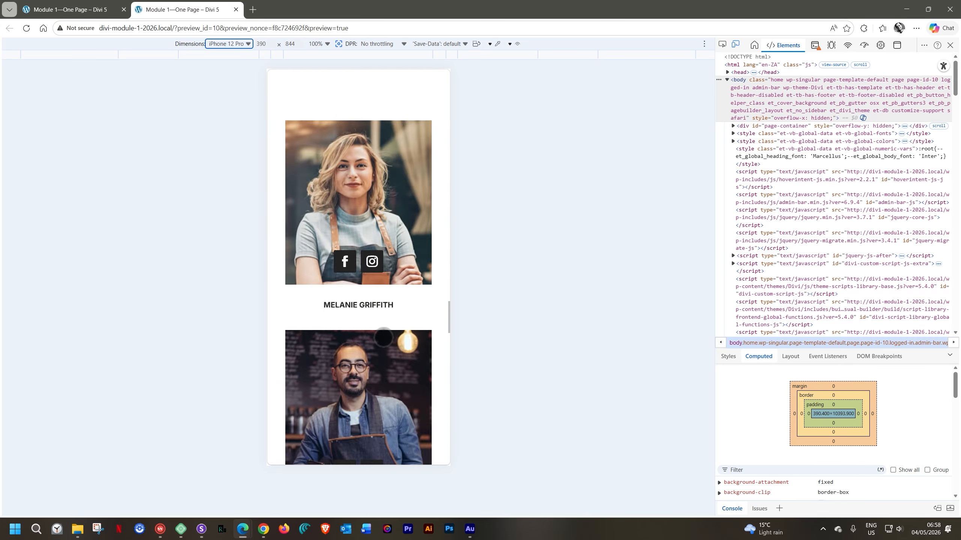
{"action": "scroll", "coordinate": [383, 337], "scroll_direction": "down", "scroll_amount": 15}
{"action": "scroll", "coordinate": [385, 317], "scroll_direction": "up", "scroll_amount": 6}
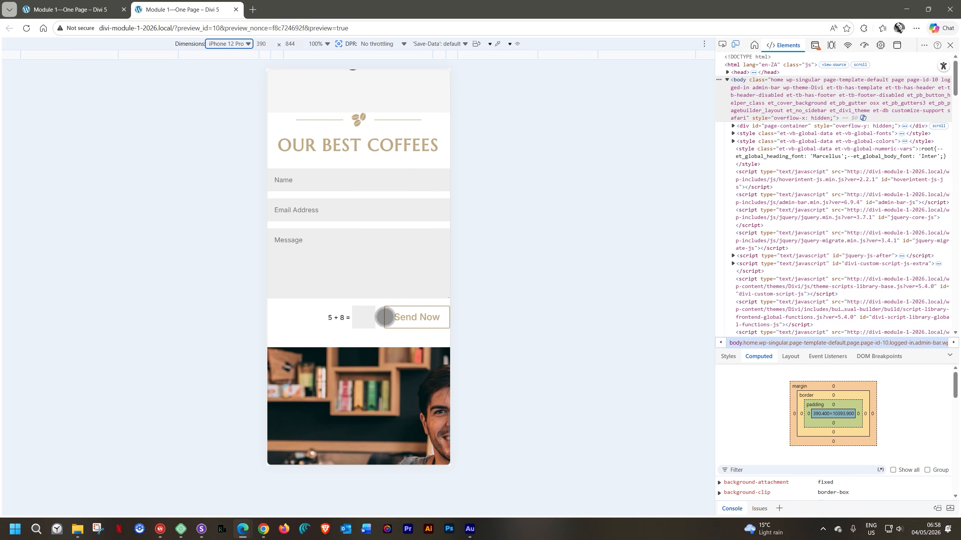
- In the builder's tablet view, set the Group's background image position to Bottom Right with a 22% horizontal offset
{"action": "scroll", "coordinate": [384, 317], "scroll_direction": "up", "scroll_amount": 3}
{"action": "scroll", "coordinate": [384, 318], "scroll_direction": "down", "scroll_amount": 5}
{"action": "scroll", "coordinate": [383, 318], "scroll_direction": "up", "scroll_amount": 5}
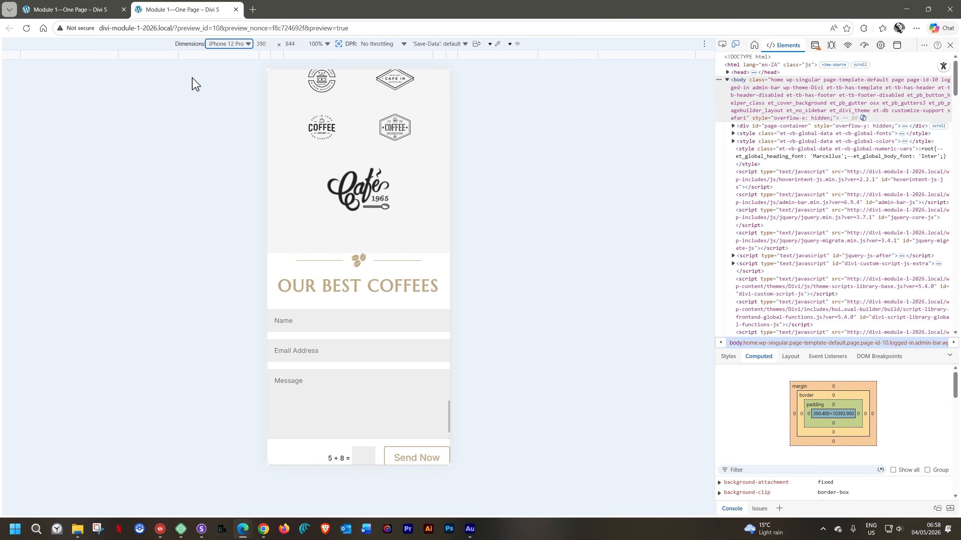
{"action": "left_click", "coordinate": [91, 9]}
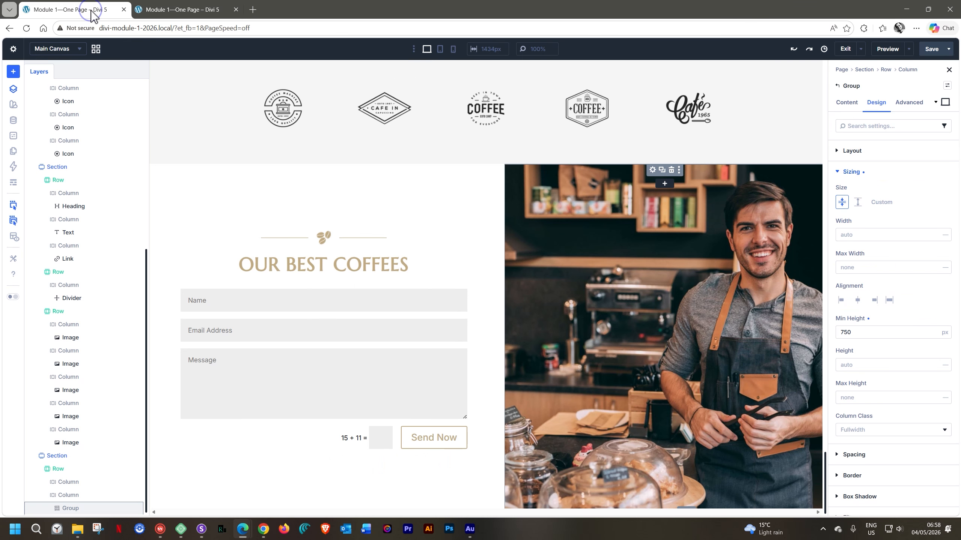
{"action": "left_click", "coordinate": [440, 50]}
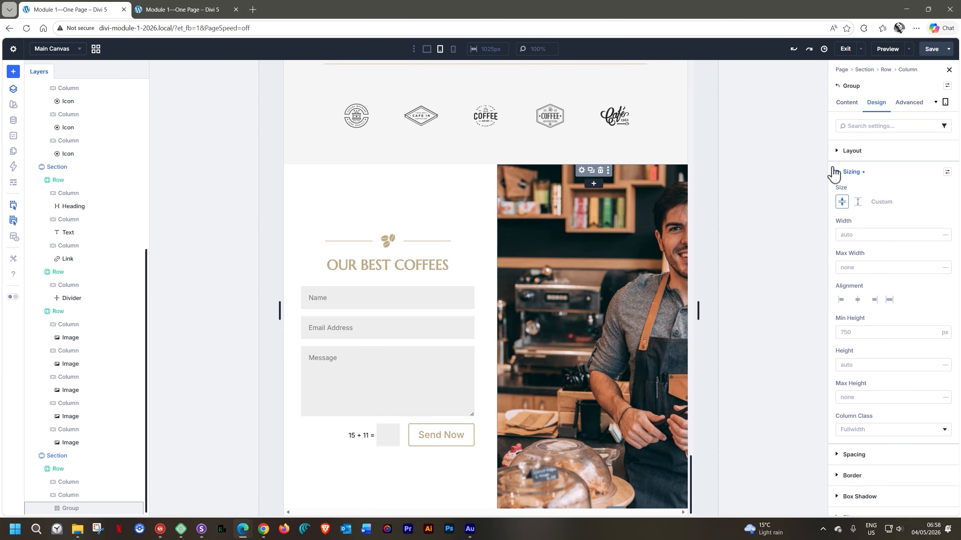
{"action": "left_click", "coordinate": [848, 108]}
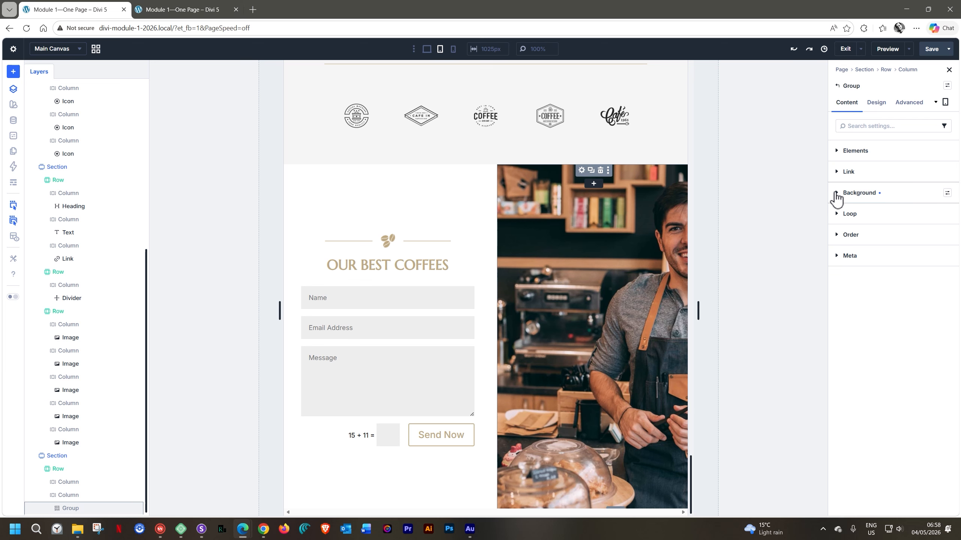
{"action": "left_click", "coordinate": [856, 192]}
{"action": "left_click", "coordinate": [883, 222]}
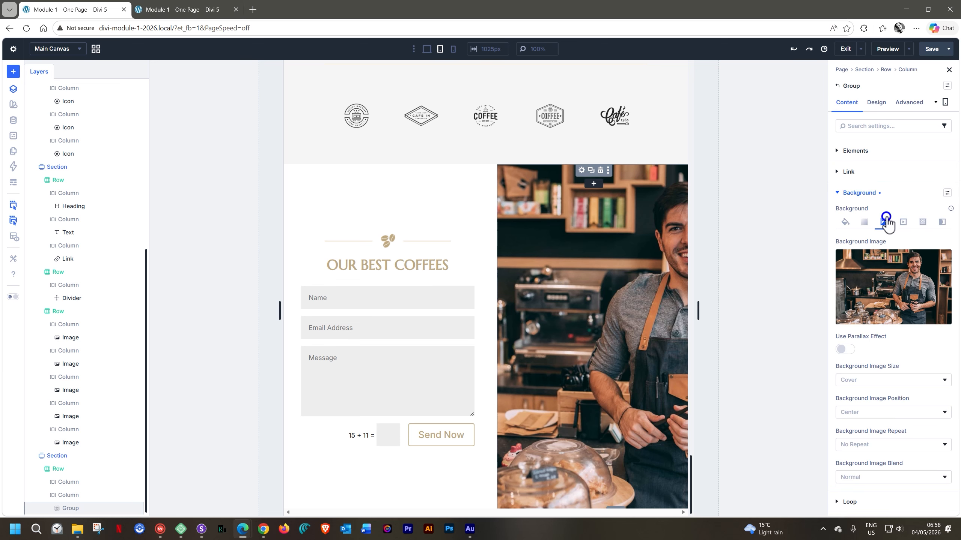
{"action": "left_click", "coordinate": [869, 411]}
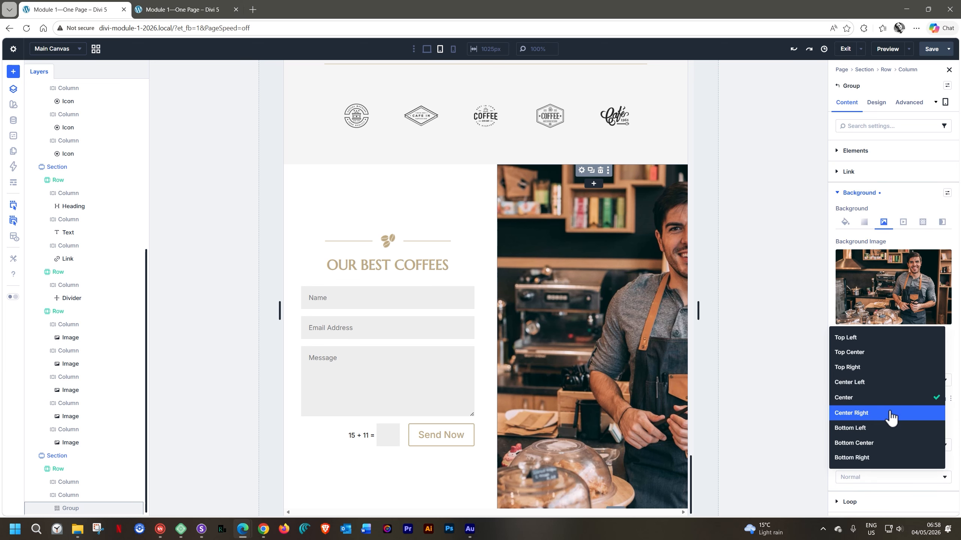
{"action": "left_click", "coordinate": [870, 459]}
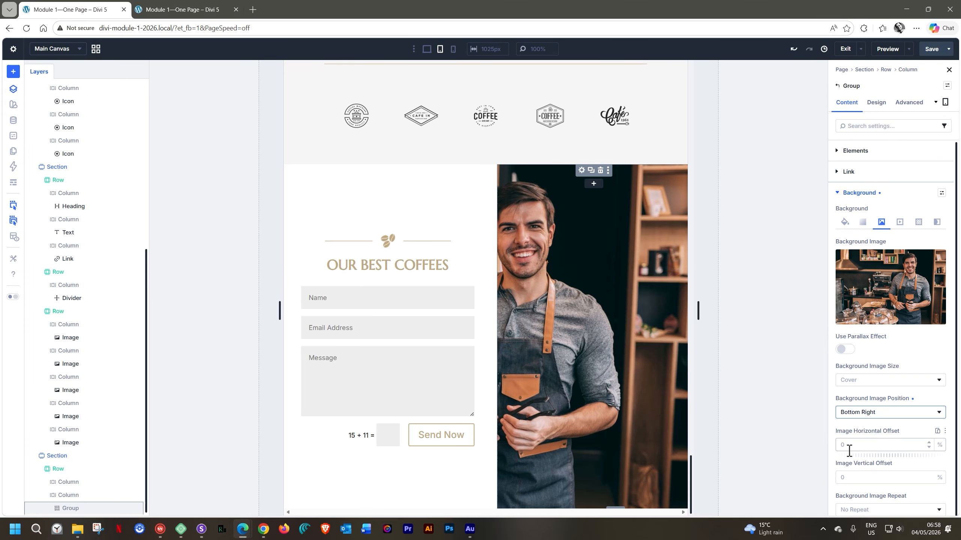
{"action": "left_click_drag", "start_coordinate": [857, 457], "coordinate": [863, 457]}
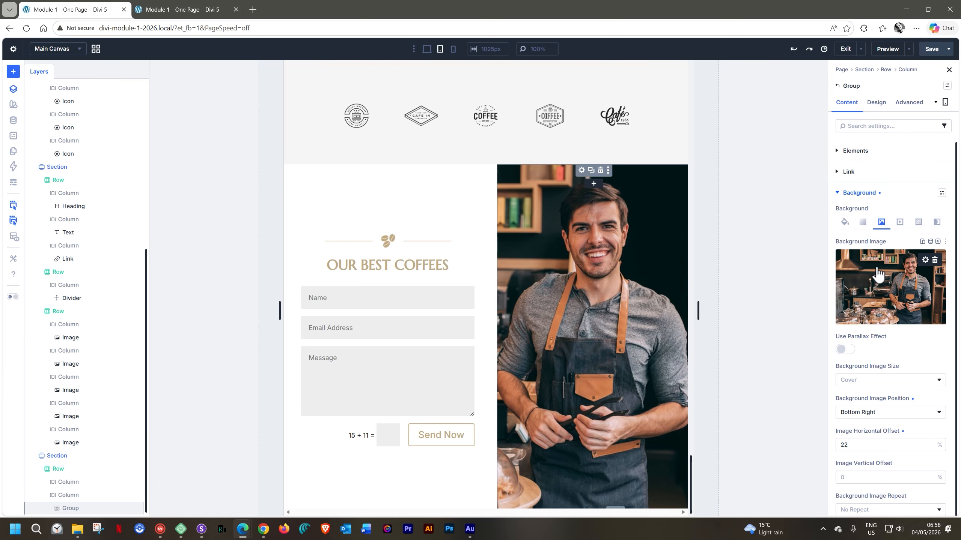
{"action": "left_click", "coordinate": [878, 102]}
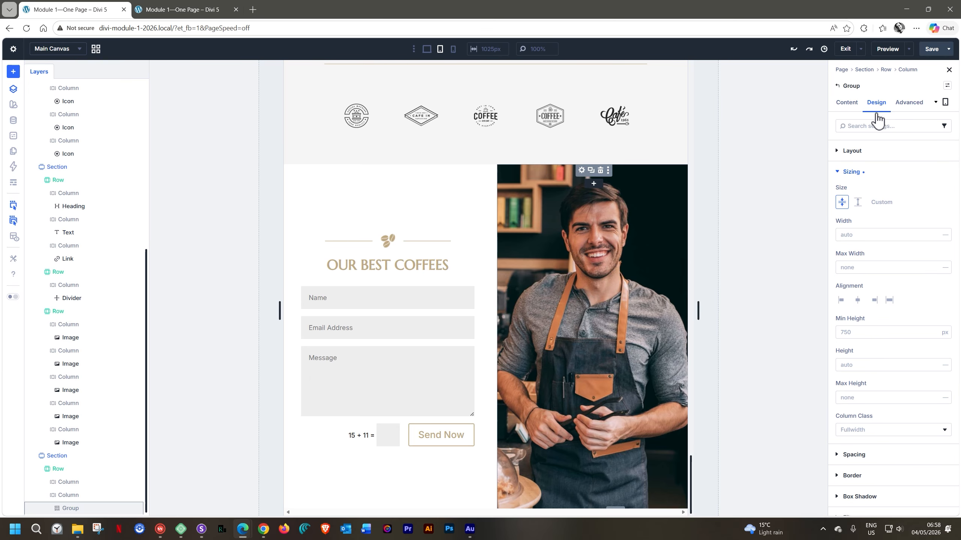
{"action": "left_click", "coordinate": [846, 331]}
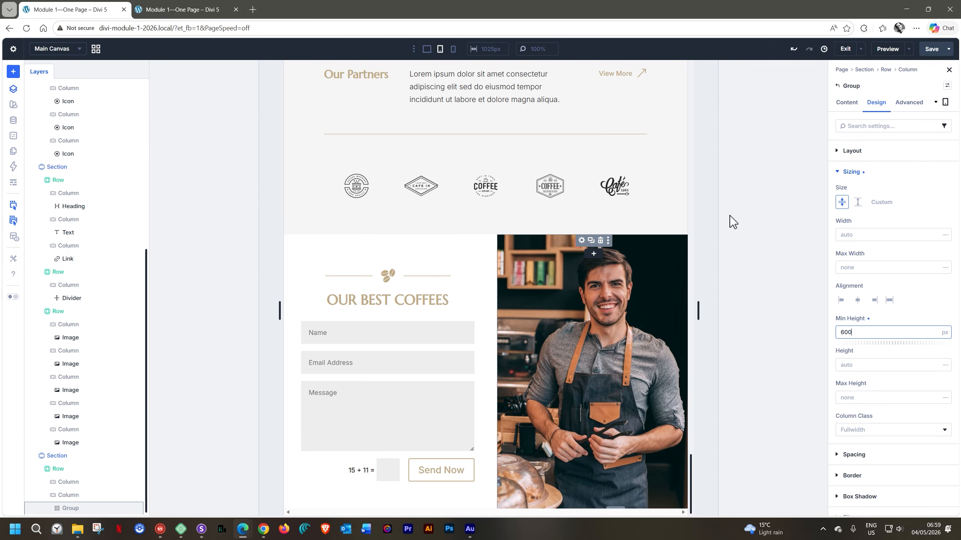
{"action": "left_click", "coordinate": [453, 50]}
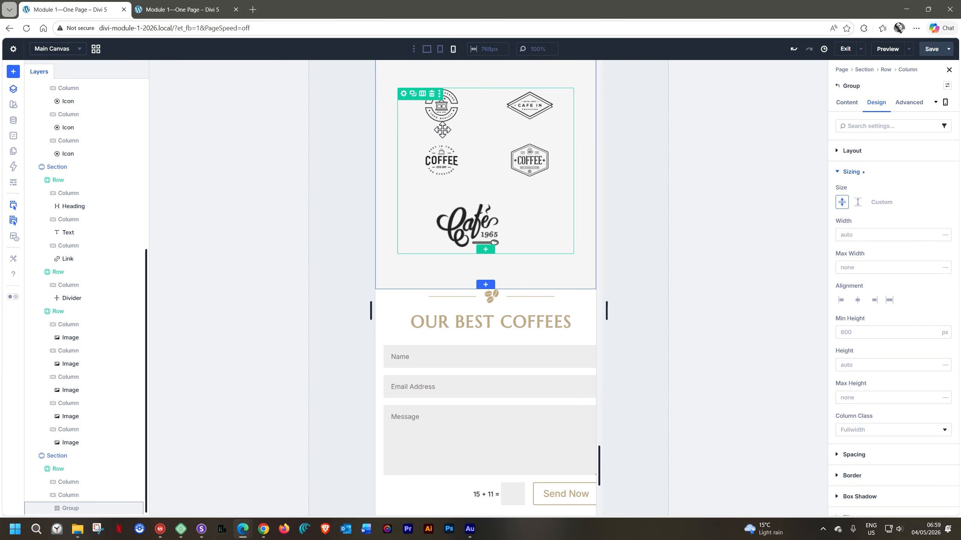
{"action": "scroll", "coordinate": [427, 349], "scroll_direction": "down", "scroll_amount": 5}
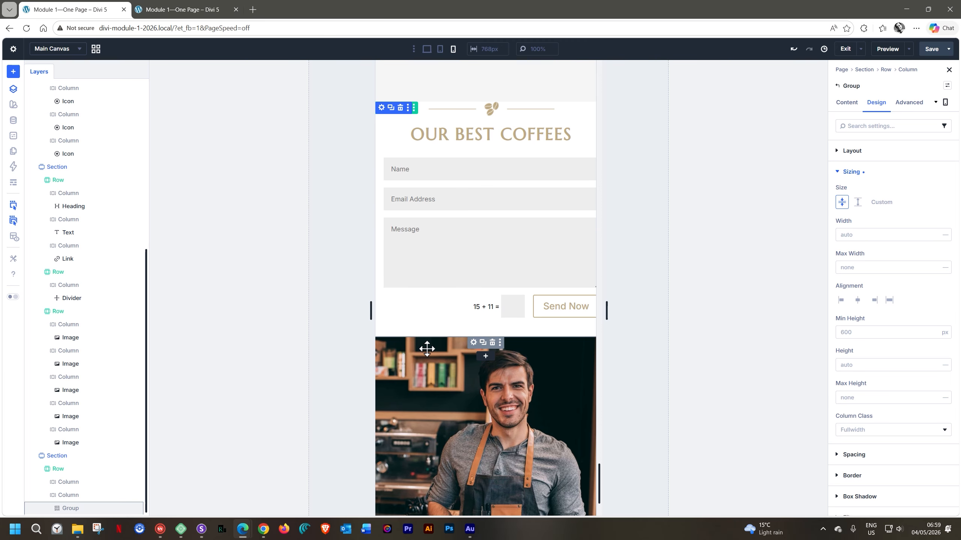
{"action": "scroll", "coordinate": [424, 348], "scroll_direction": "up", "scroll_amount": 2}
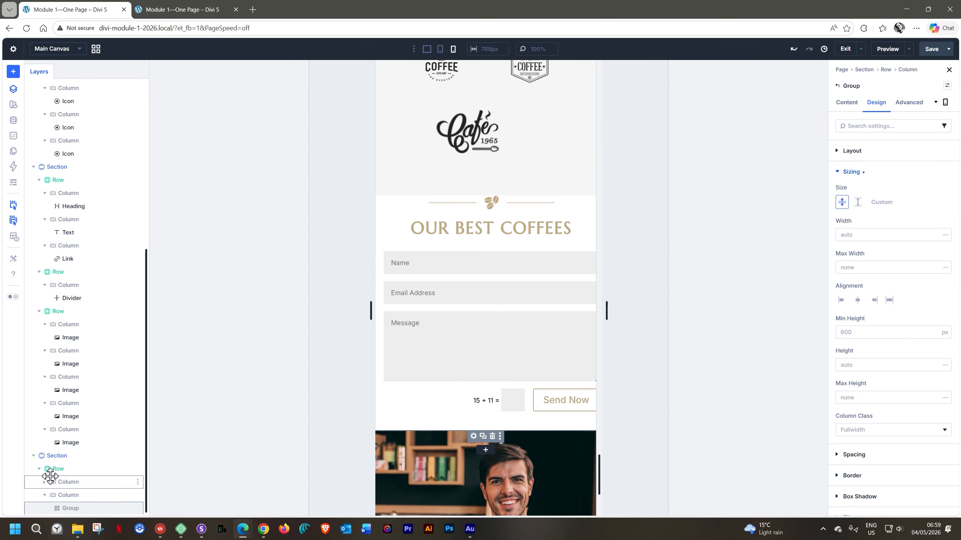
- Set the contact section's top padding to 55 px for the phone view
{"action": "left_click", "coordinate": [56, 457]}
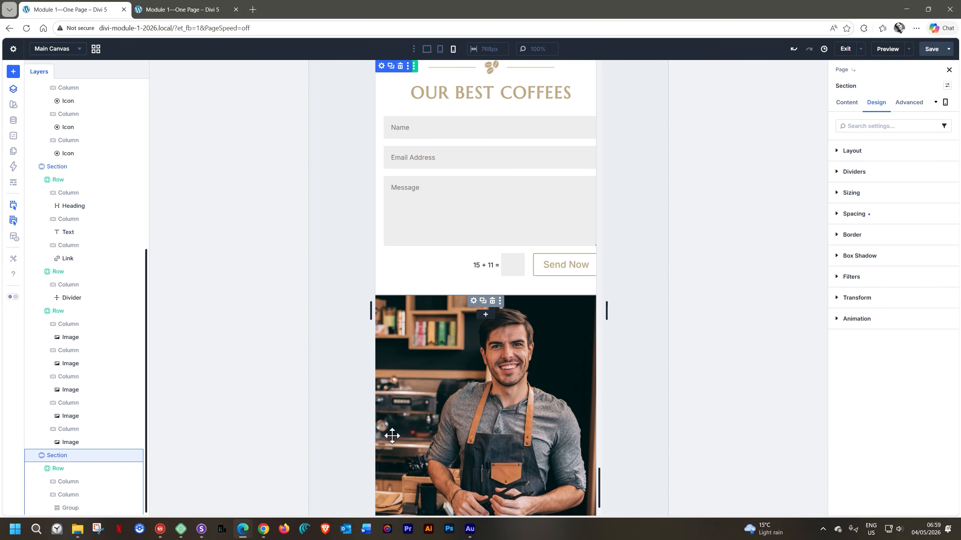
{"action": "scroll", "coordinate": [508, 278], "scroll_direction": "up", "scroll_amount": 3}
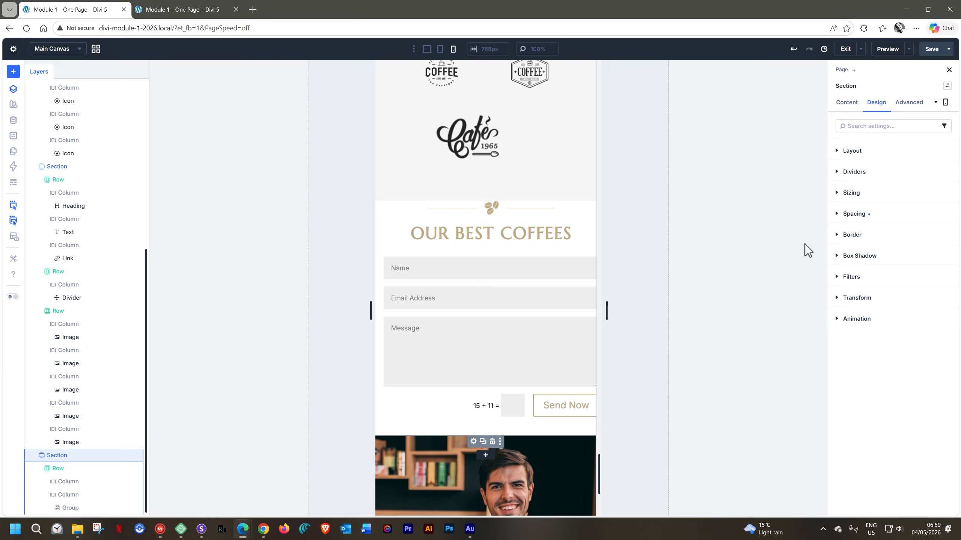
{"action": "left_click", "coordinate": [836, 214]}
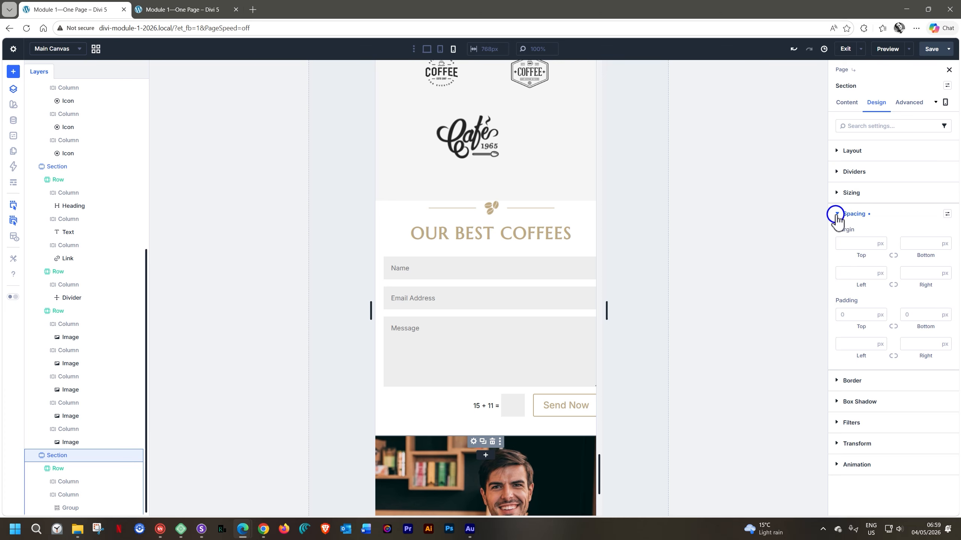
{"action": "left_click", "coordinate": [854, 317]}
{"action": "type", "text": "55"}
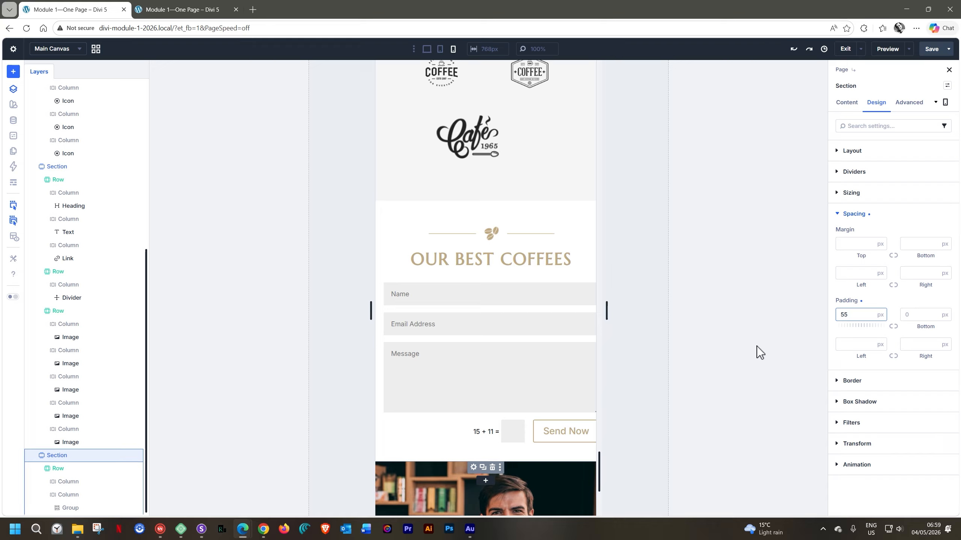
- Set the form column's left padding to 15 px for the phone view and link the right padding to it
{"action": "left_click", "coordinate": [68, 482]}
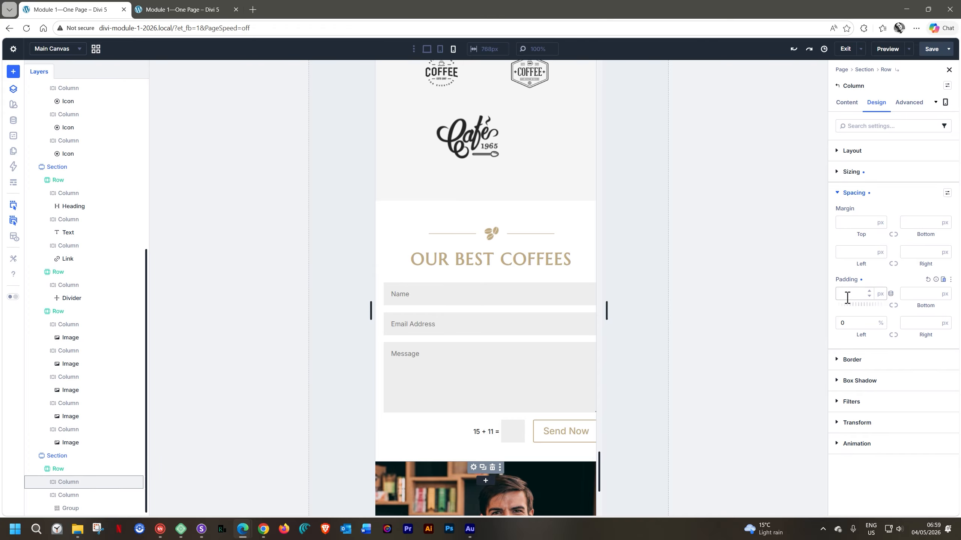
{"action": "left_click", "coordinate": [847, 295]}
{"action": "left_click", "coordinate": [842, 324]}
{"action": "double_click", "coordinate": [842, 324]}
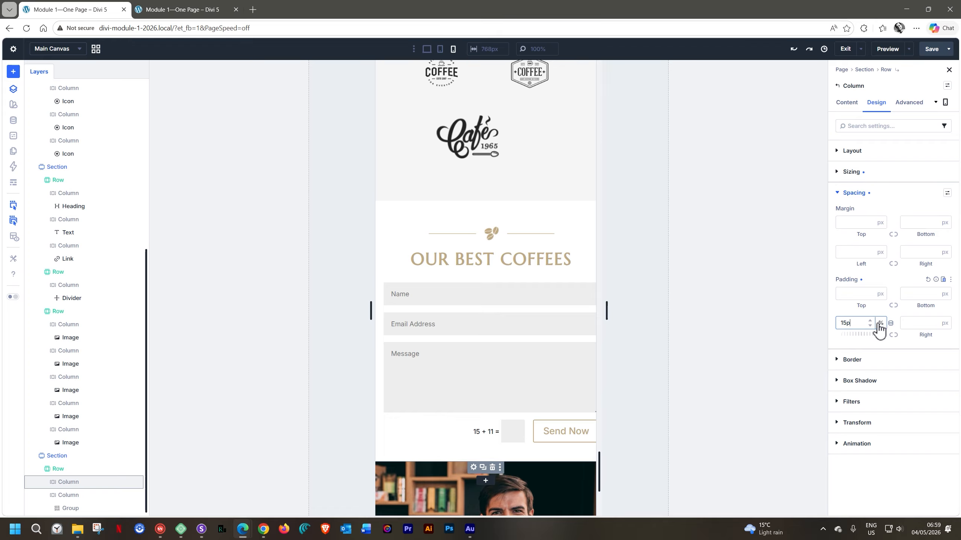
{"action": "type", "text": "15px"}
{"action": "left_click", "coordinate": [894, 335]}
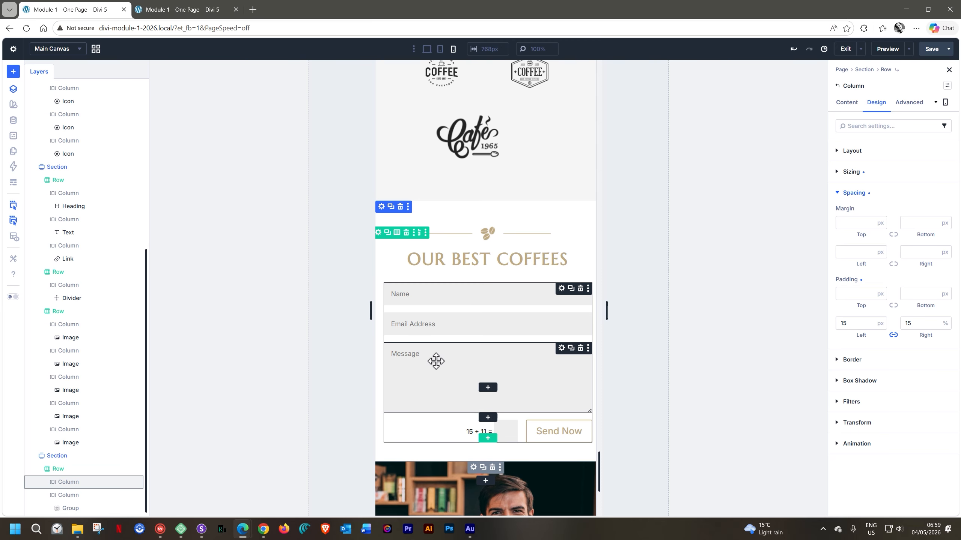
- Save the page and reload its preview at the iPhone 12 Pro size
{"action": "left_click", "coordinate": [185, 9]}
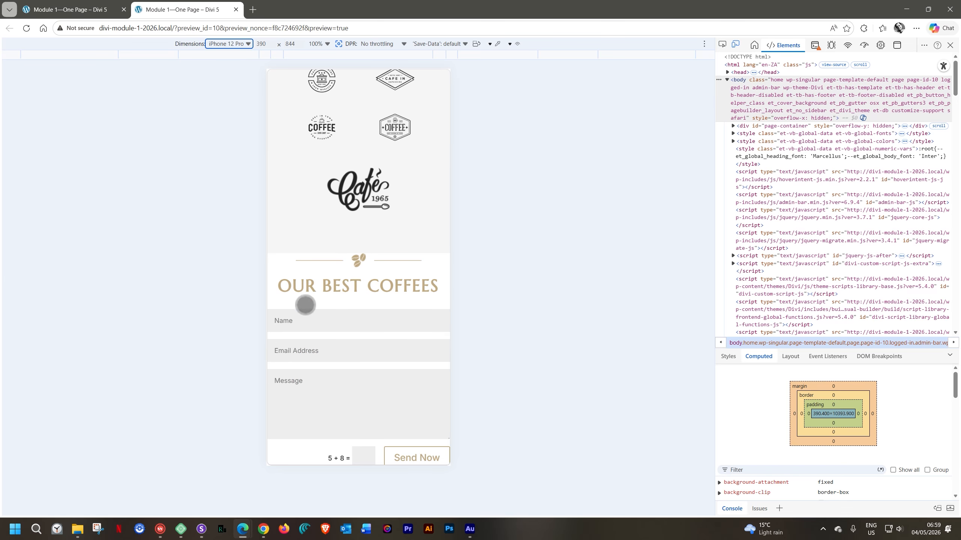
{"action": "left_click", "coordinate": [96, 9]}
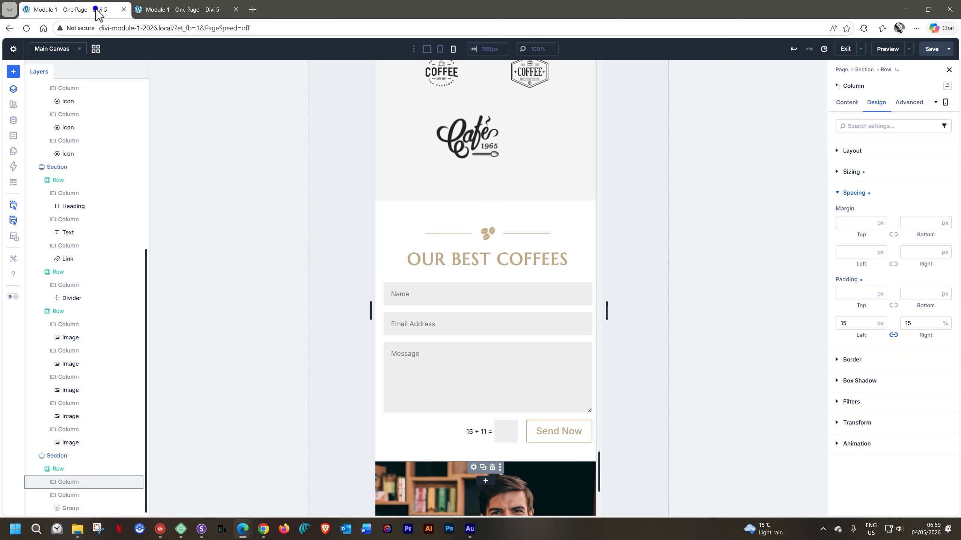
{"action": "scroll", "coordinate": [499, 319], "scroll_direction": "down", "scroll_amount": 5}
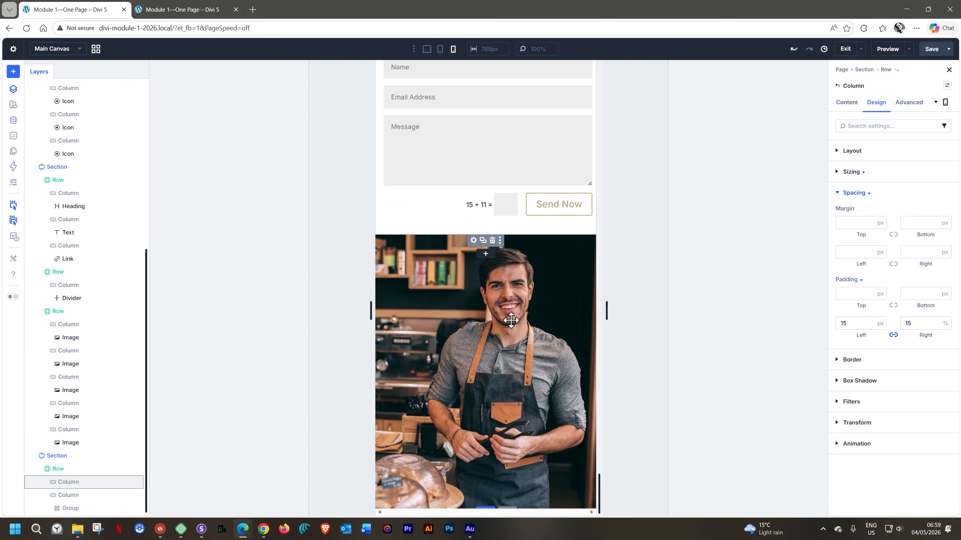
{"action": "left_click", "coordinate": [190, 9]}
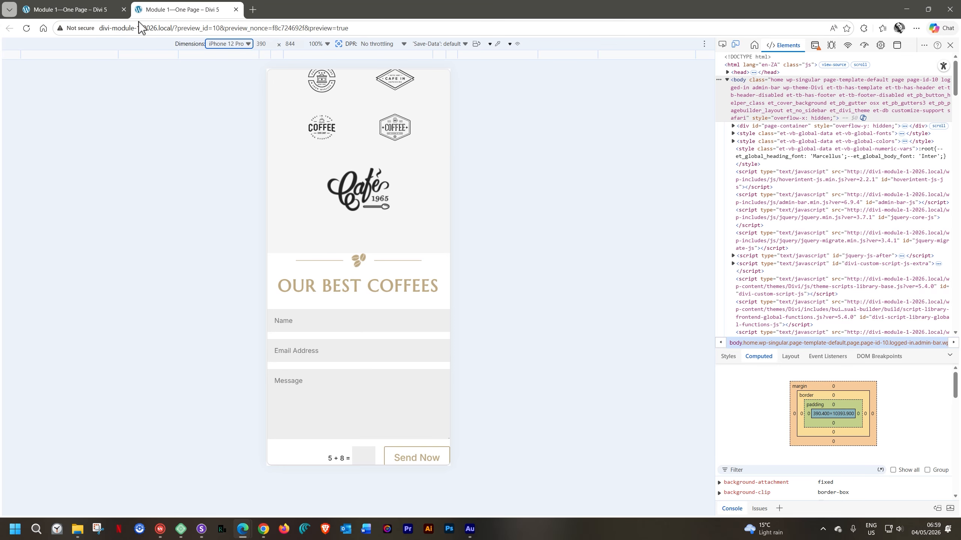
{"action": "left_click", "coordinate": [25, 30]}
{"action": "left_click", "coordinate": [54, 11]}
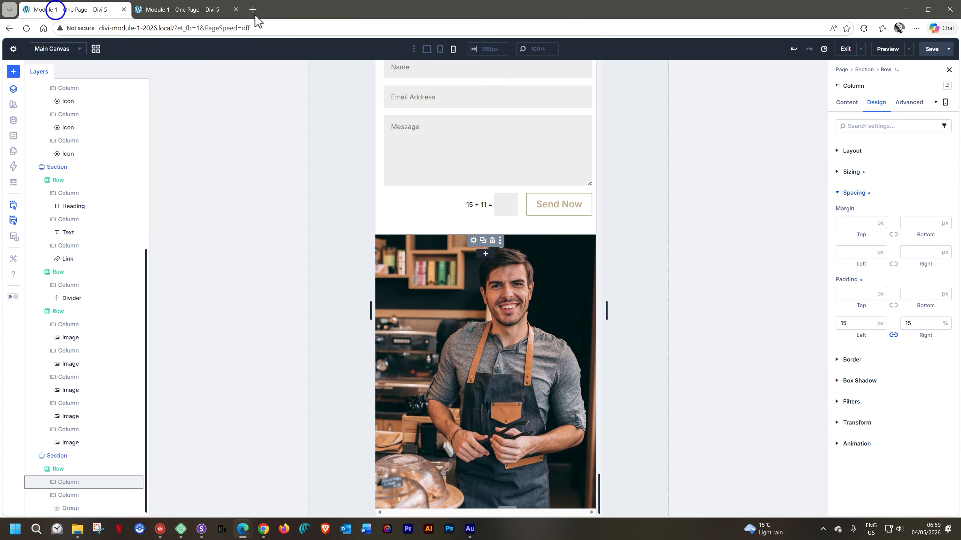
{"action": "left_click", "coordinate": [927, 53]}
{"action": "left_click", "coordinate": [196, 5]}
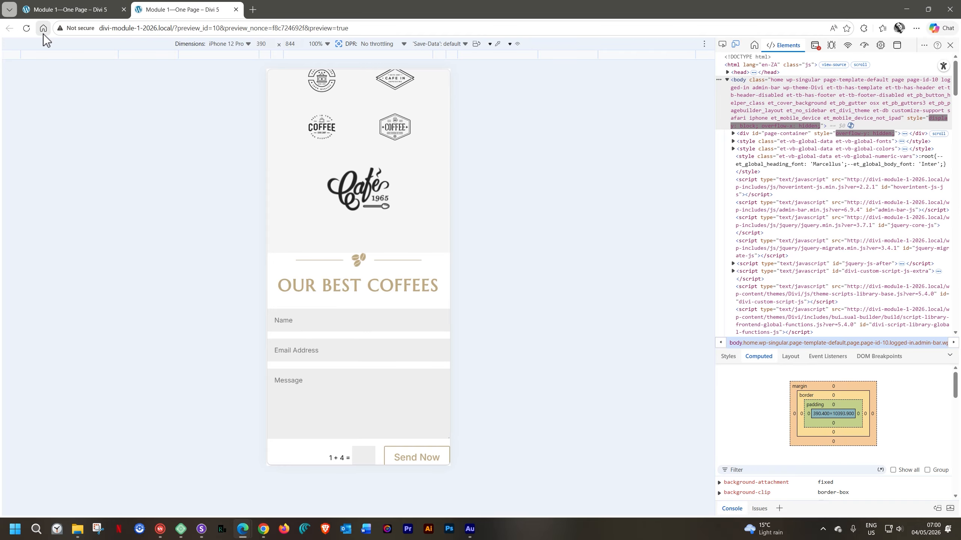
{"action": "left_click", "coordinate": [26, 29]}
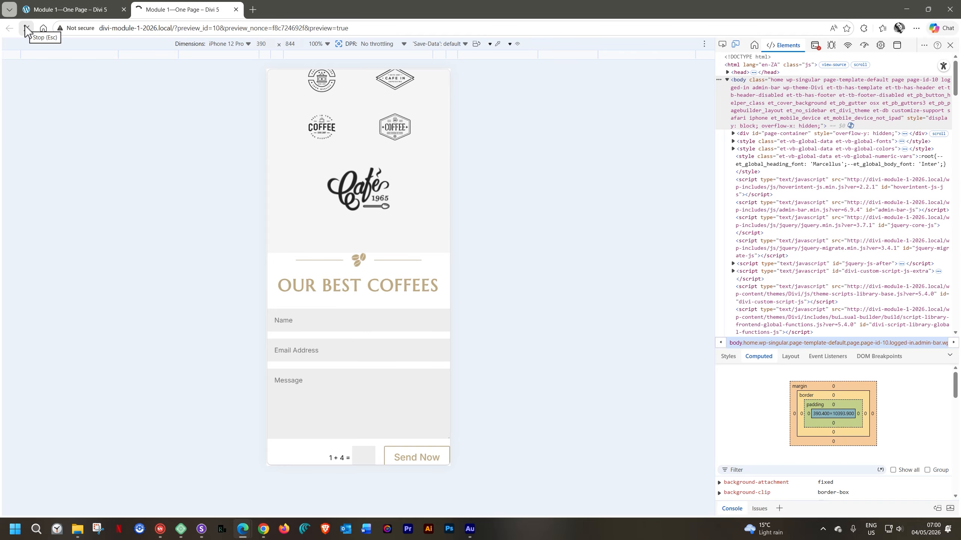
- Examine the contact form's spacing, the photo's framing and the partner logos above them at the iPhone 12 Pro size
{"action": "scroll", "coordinate": [393, 306], "scroll_direction": "down", "scroll_amount": 2}
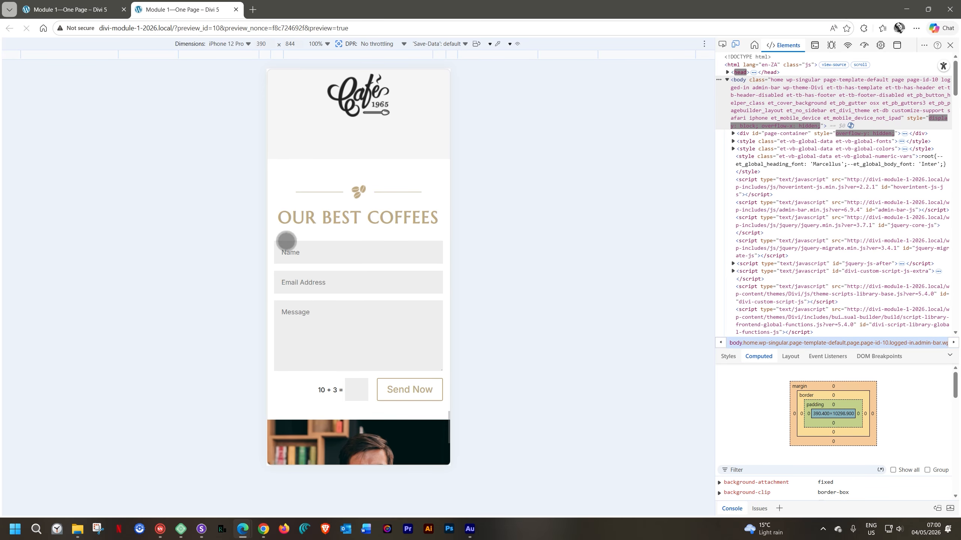
{"action": "scroll", "coordinate": [336, 284], "scroll_direction": "down", "scroll_amount": 5}
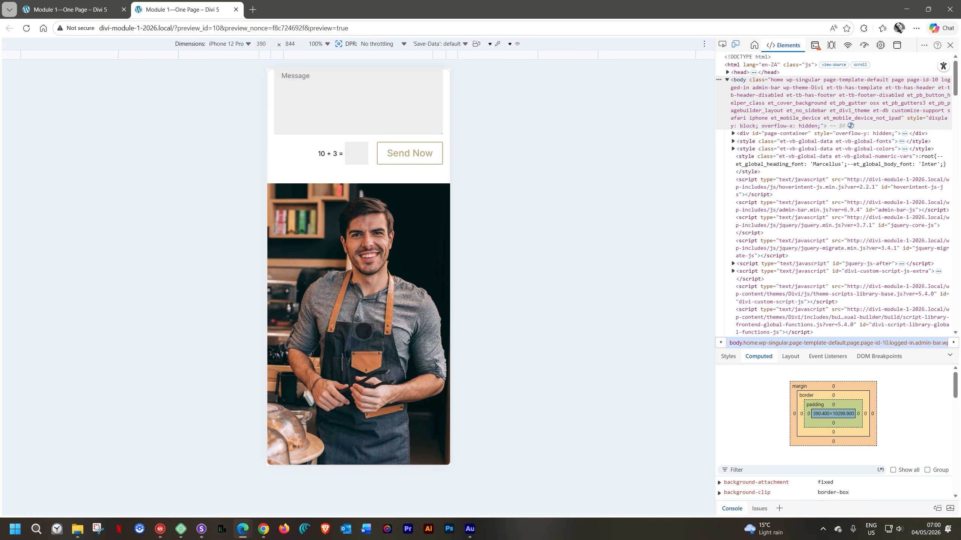
{"action": "scroll", "coordinate": [362, 331], "scroll_direction": "up", "scroll_amount": 6}
{"action": "scroll", "coordinate": [364, 335], "scroll_direction": "up", "scroll_amount": 7}
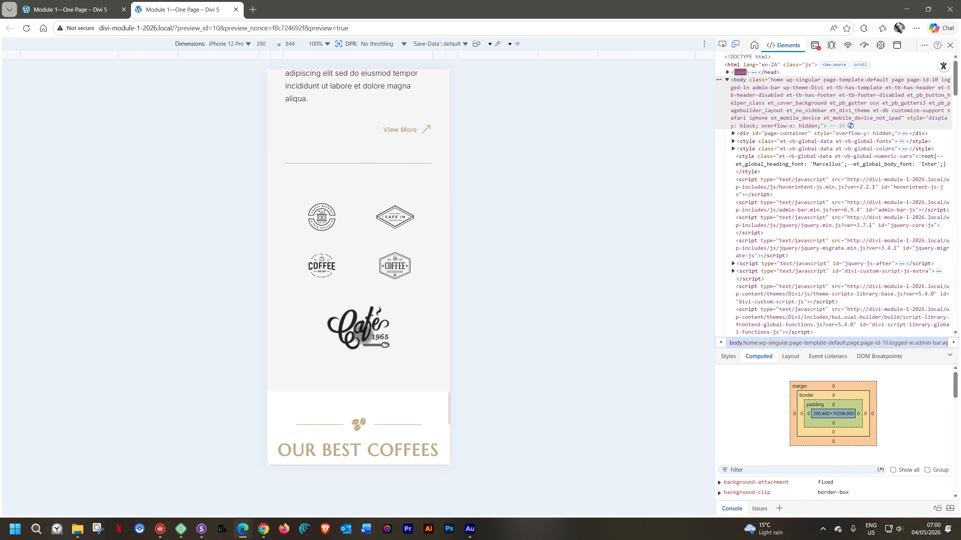
{"action": "scroll", "coordinate": [363, 334], "scroll_direction": "down", "scroll_amount": 6}
{"action": "scroll", "coordinate": [363, 334], "scroll_direction": "down", "scroll_amount": 7}
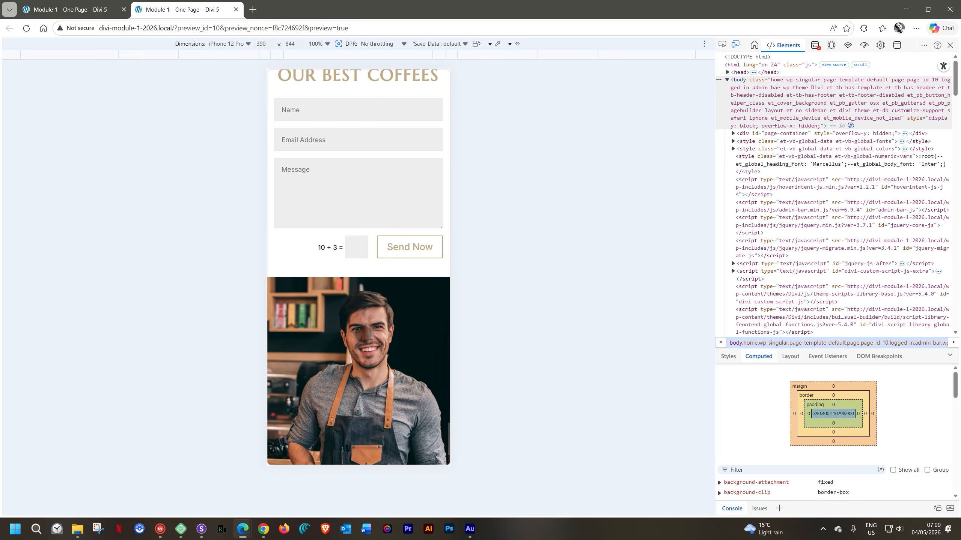
{"action": "scroll", "coordinate": [363, 334], "scroll_direction": "up", "scroll_amount": 5}
{"action": "scroll", "coordinate": [363, 334], "scroll_direction": "up", "scroll_amount": 5}
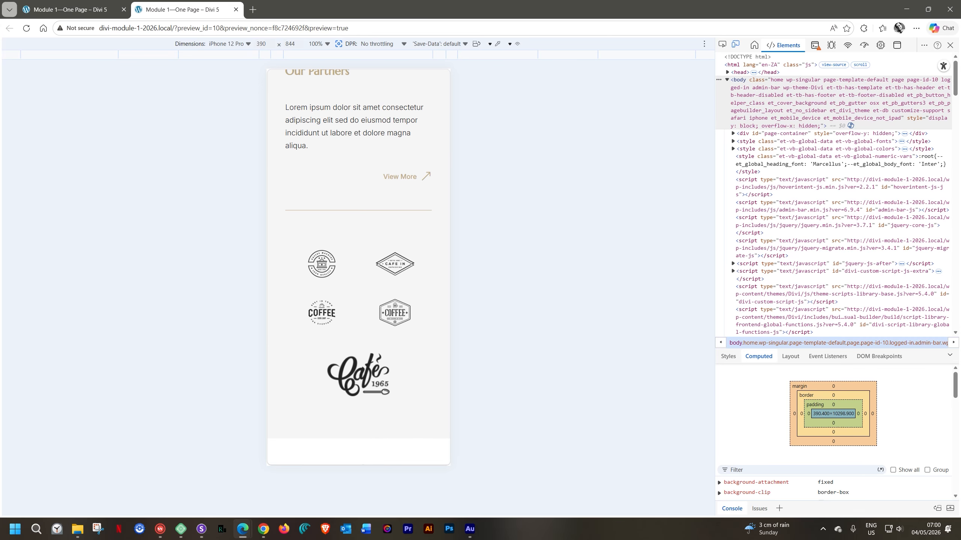
- Check the contact section at the iPad Air size, and close the developer tools to view it at desktop width
{"action": "left_click", "coordinate": [214, 44]}
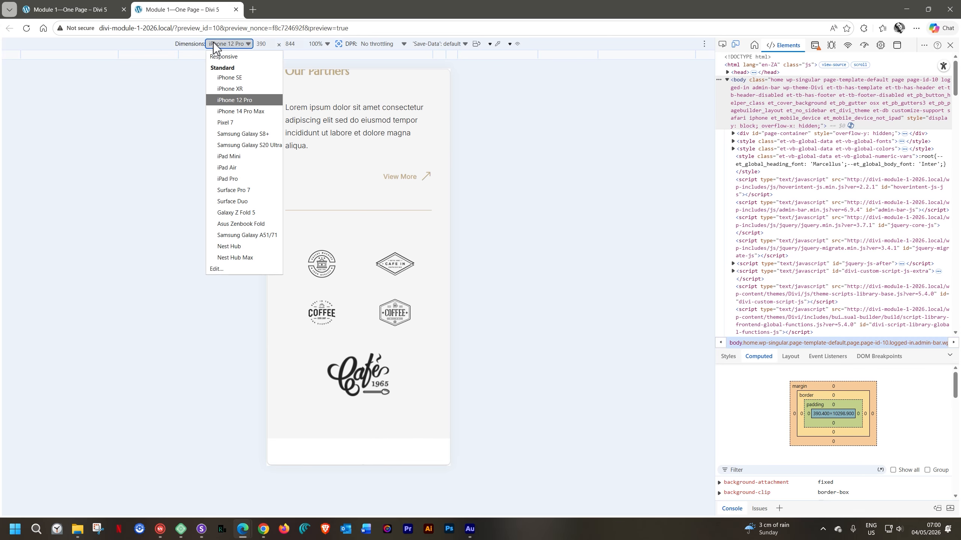
{"action": "left_click", "coordinate": [220, 167]}
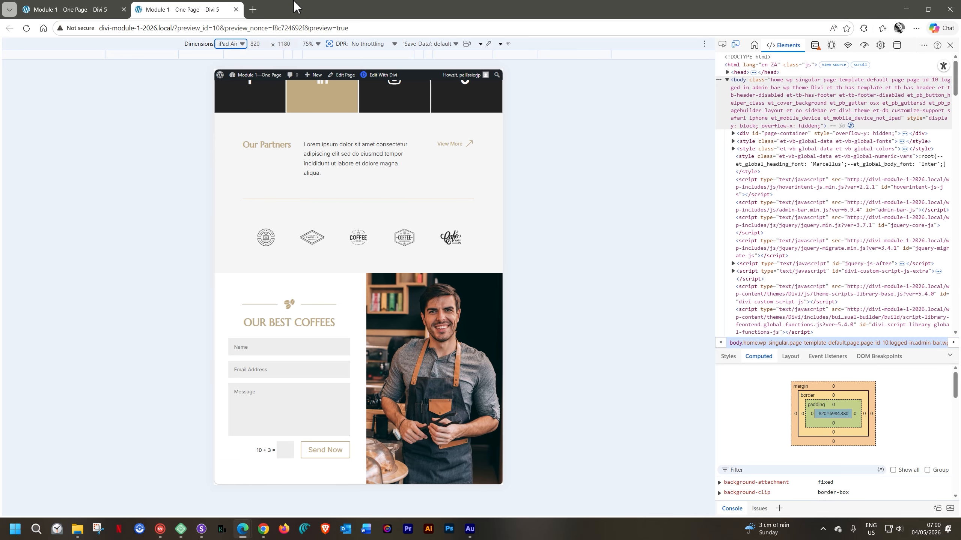
{"action": "left_click", "coordinate": [950, 45]}
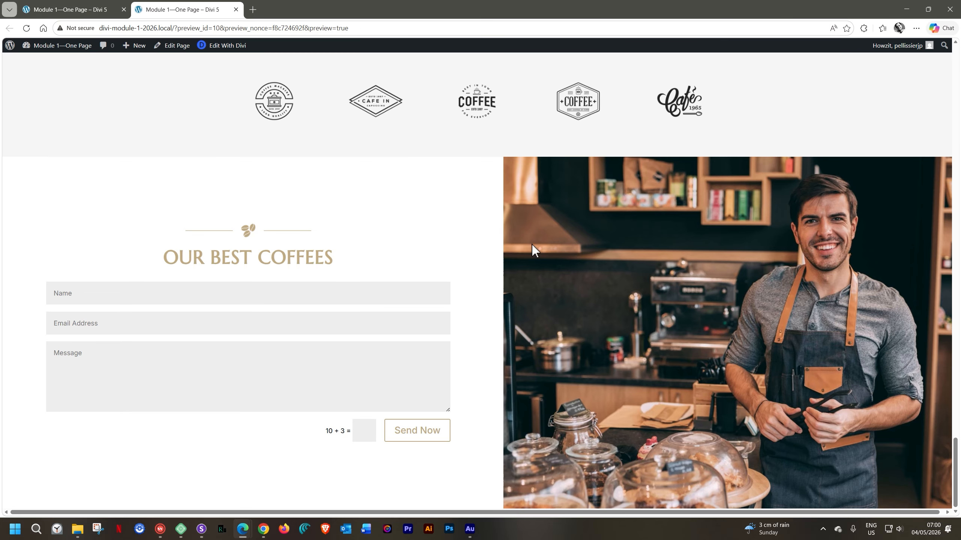
- Return to the builder, switch to the desktop view and close the element settings to view the Pluto Coffee hero section
{"action": "left_click", "coordinate": [109, 6]}
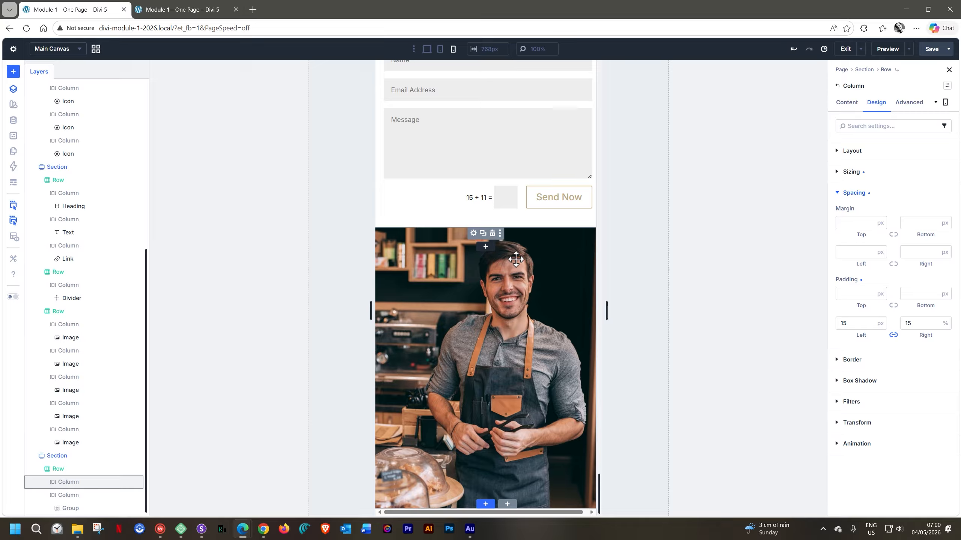
{"action": "left_click", "coordinate": [426, 49]}
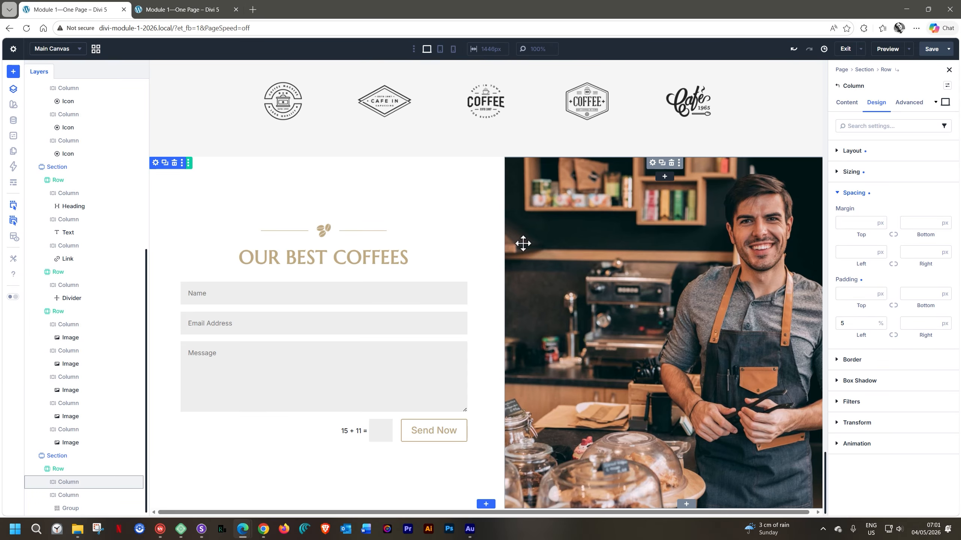
{"action": "scroll", "coordinate": [649, 298], "scroll_direction": "up", "scroll_amount": 20}
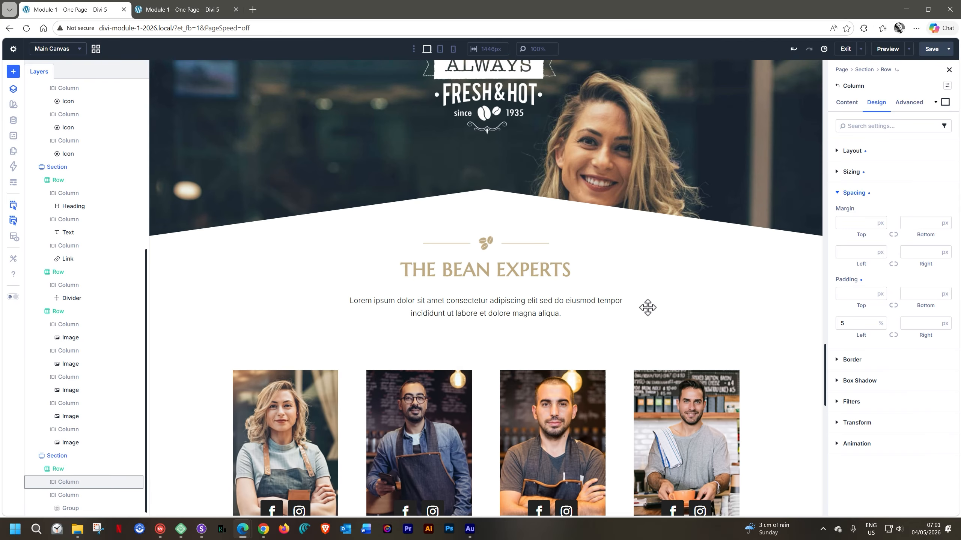
{"action": "scroll", "coordinate": [647, 307], "scroll_direction": "up", "scroll_amount": 20}
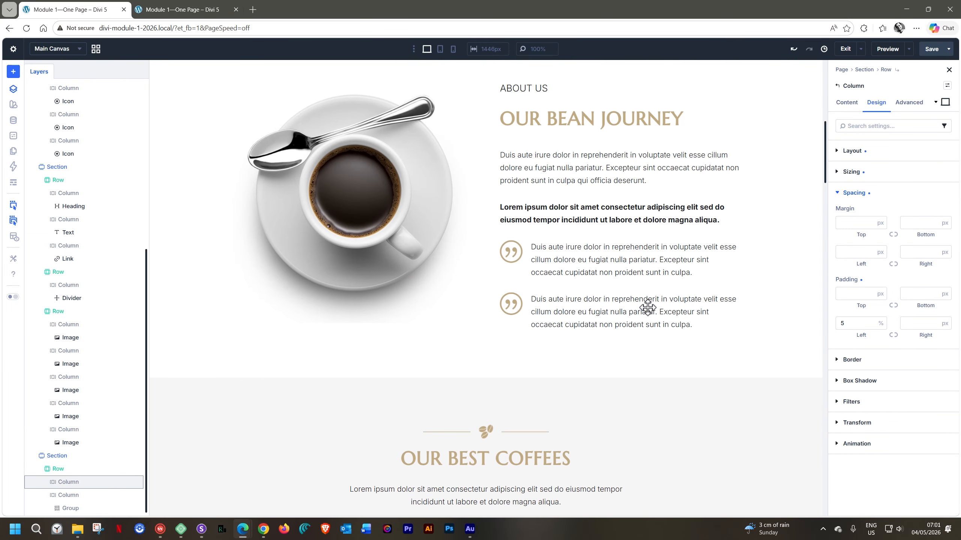
{"action": "scroll", "coordinate": [648, 308], "scroll_direction": "up", "scroll_amount": 2}
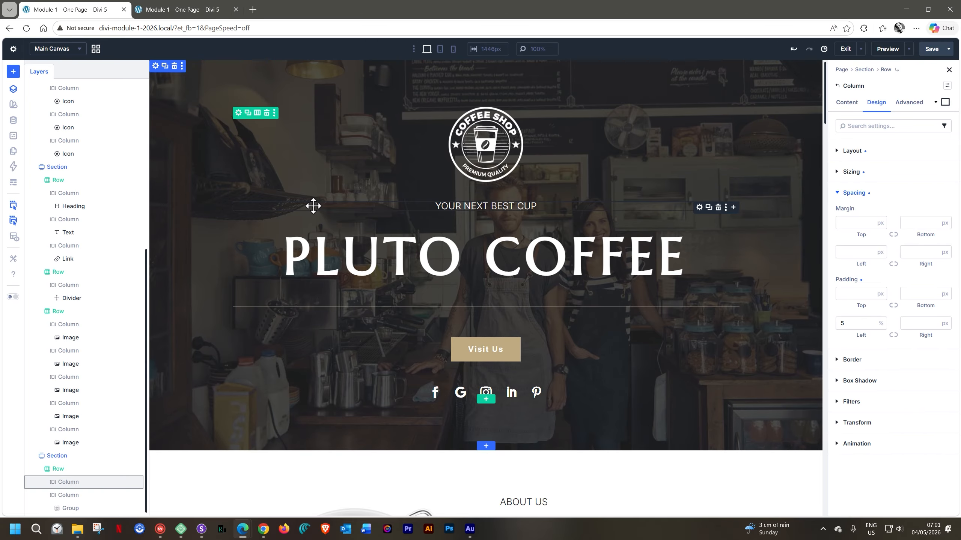
{"action": "left_click", "coordinate": [796, 191]}
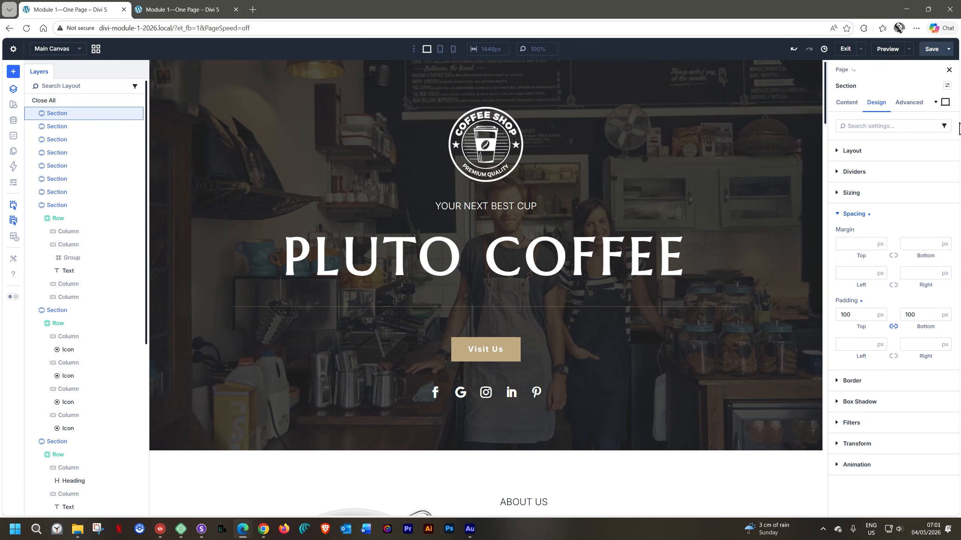
{"action": "left_click", "coordinate": [949, 71]}
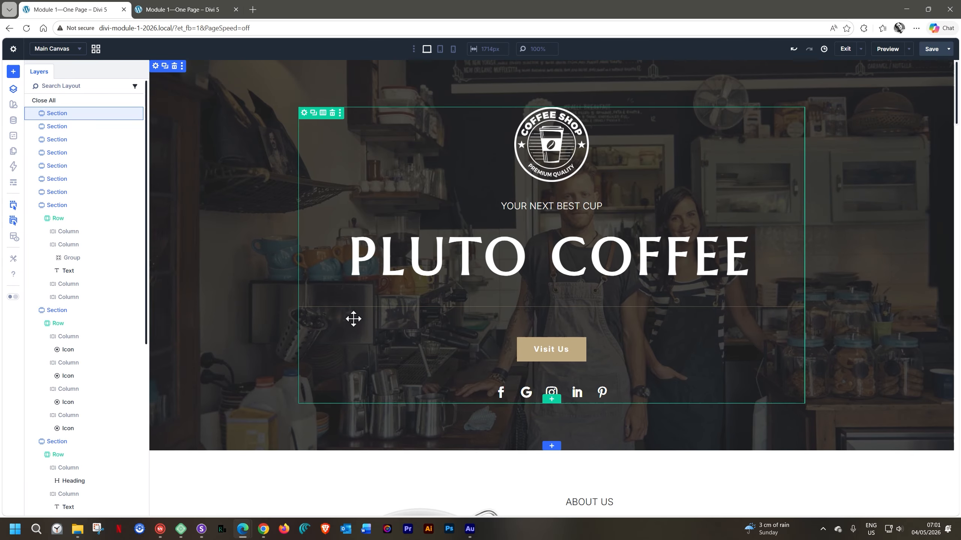
- Examine the desktop page layout from the hero section down to the partner logos
{"action": "scroll", "coordinate": [239, 311], "scroll_direction": "down", "scroll_amount": 5}
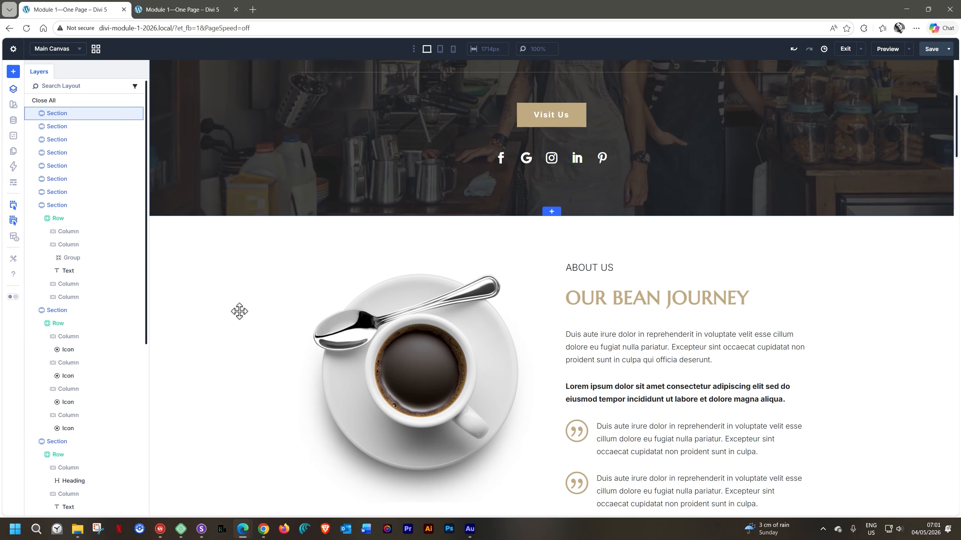
{"action": "scroll", "coordinate": [240, 311], "scroll_direction": "down", "scroll_amount": 3}
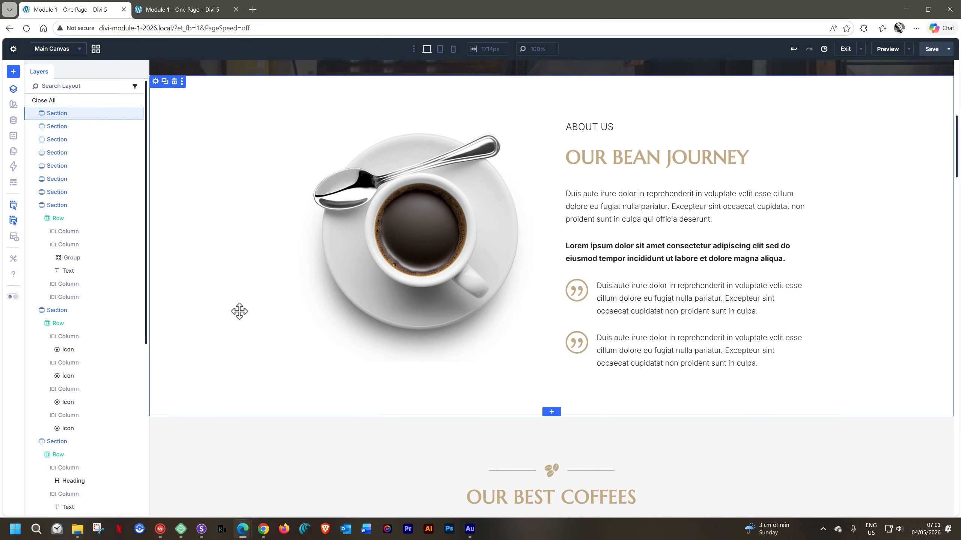
{"action": "scroll", "coordinate": [239, 311], "scroll_direction": "down", "scroll_amount": 1}
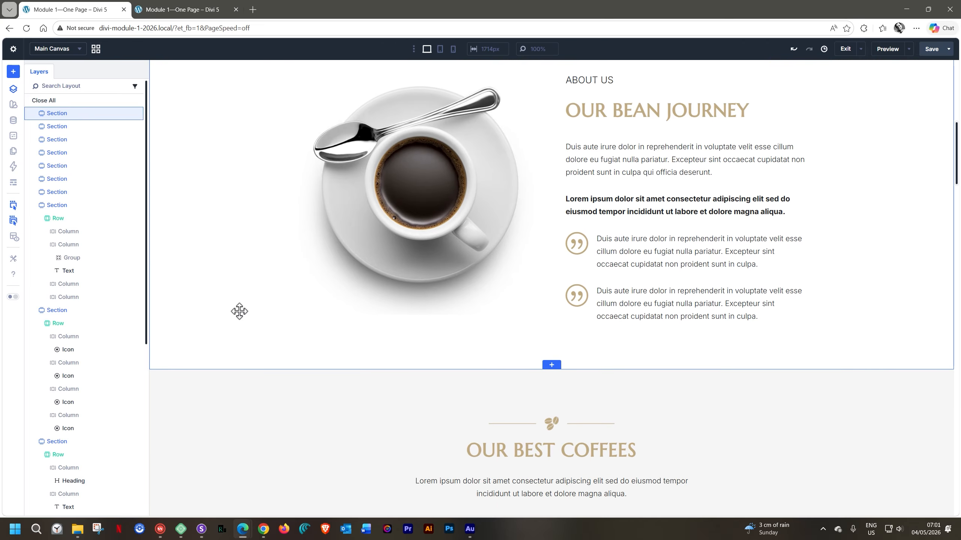
{"action": "scroll", "coordinate": [239, 311], "scroll_direction": "down", "scroll_amount": 3}
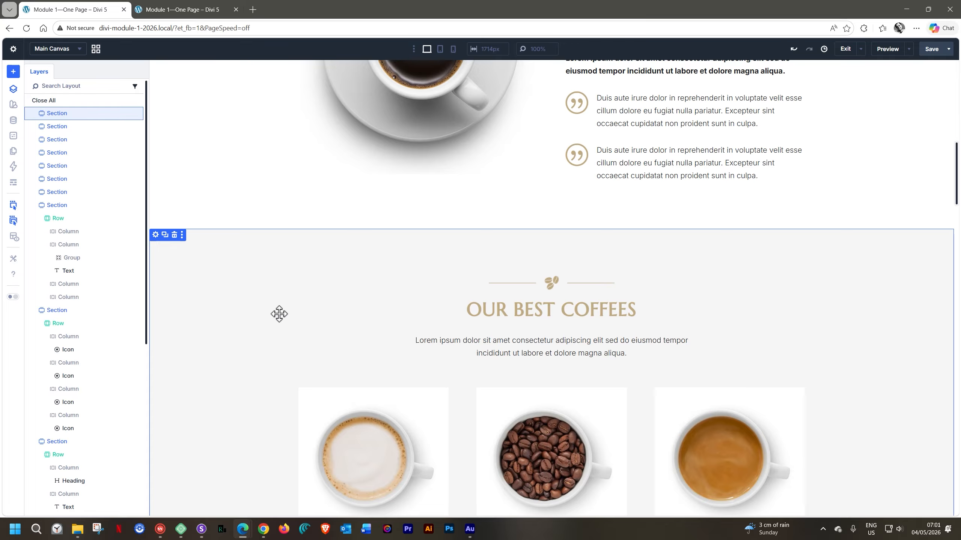
{"action": "scroll", "coordinate": [279, 313], "scroll_direction": "down", "scroll_amount": 6}
{"action": "scroll", "coordinate": [279, 313], "scroll_direction": "down", "scroll_amount": 6}
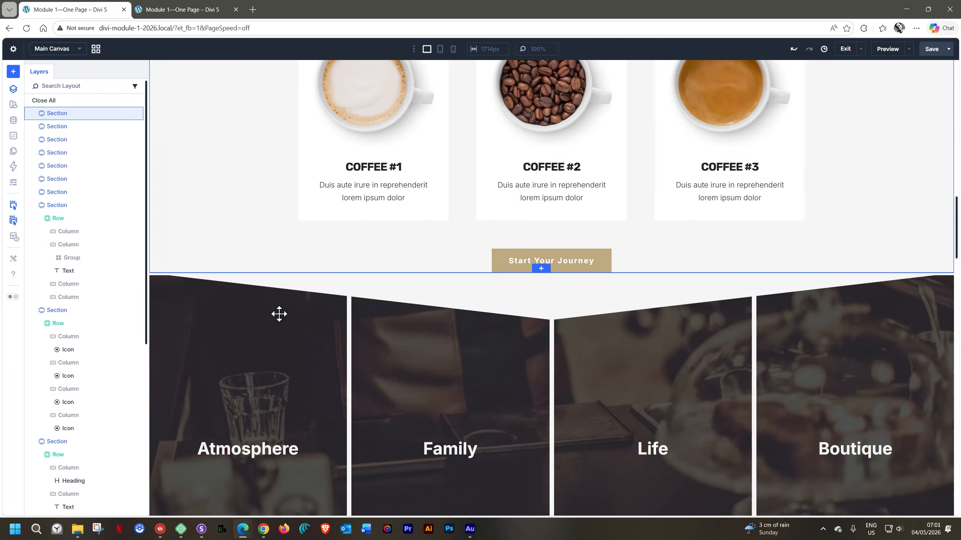
{"action": "scroll", "coordinate": [278, 313], "scroll_direction": "down", "scroll_amount": 15}
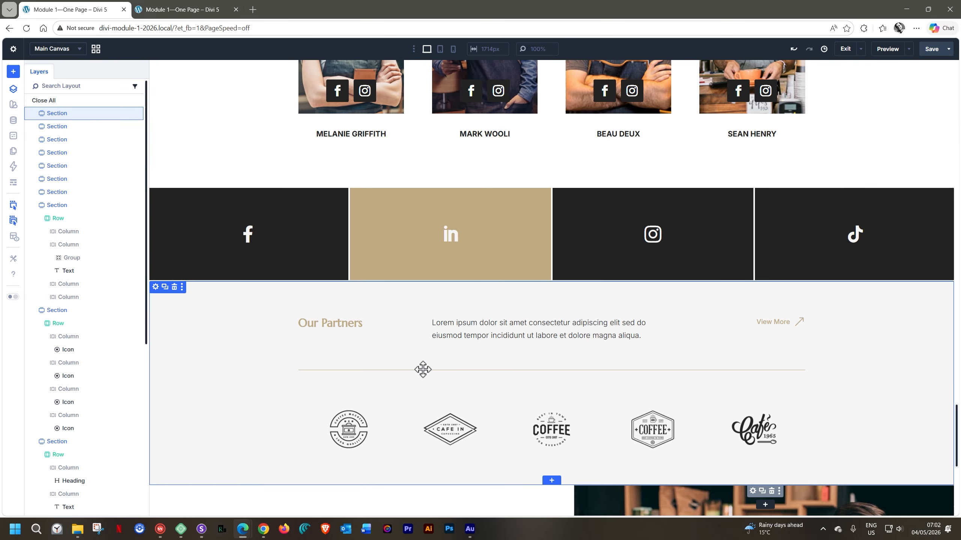
- Replace the layers view with the Variable Manager and examine the global colors and the Color Palette generator, adding no variables
{"action": "left_click", "coordinate": [13, 121]}
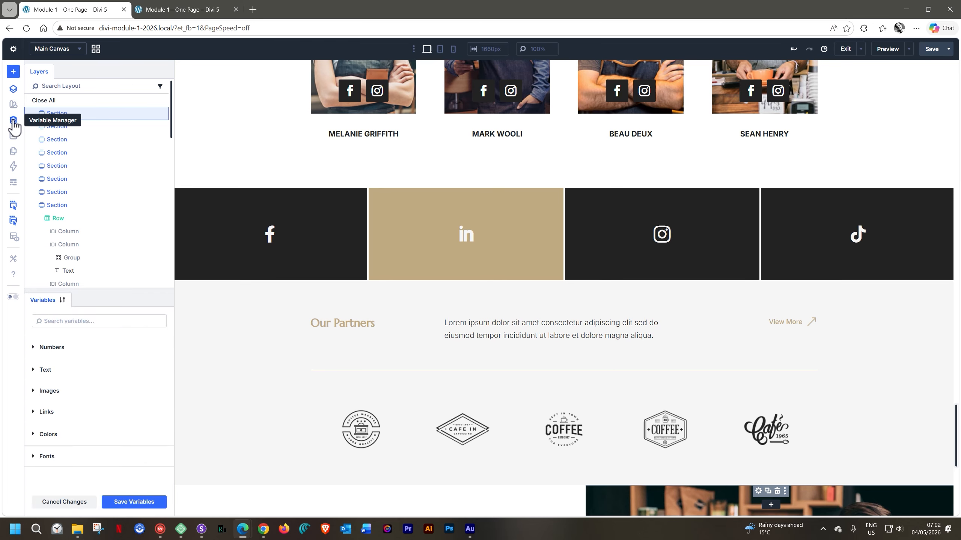
{"action": "left_click", "coordinate": [13, 89]}
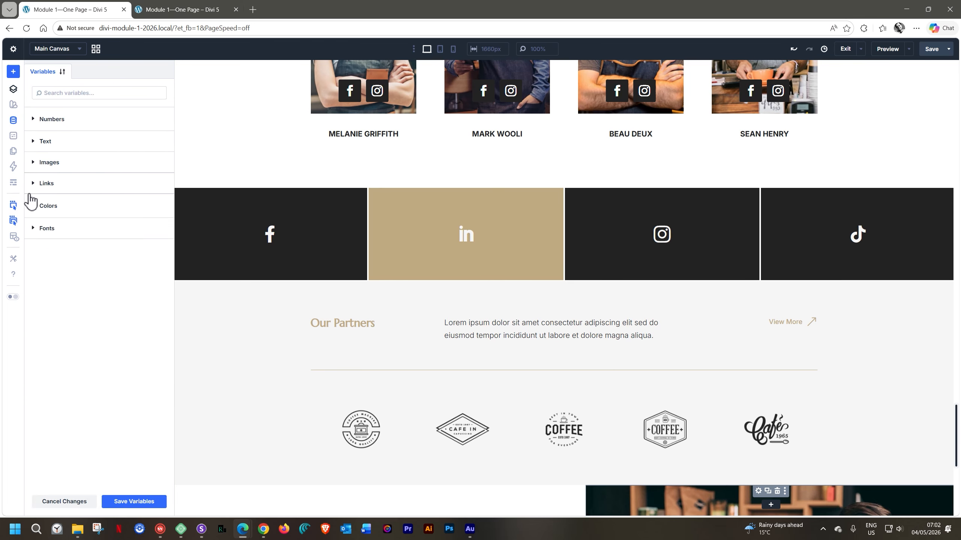
{"action": "left_click", "coordinate": [35, 208]}
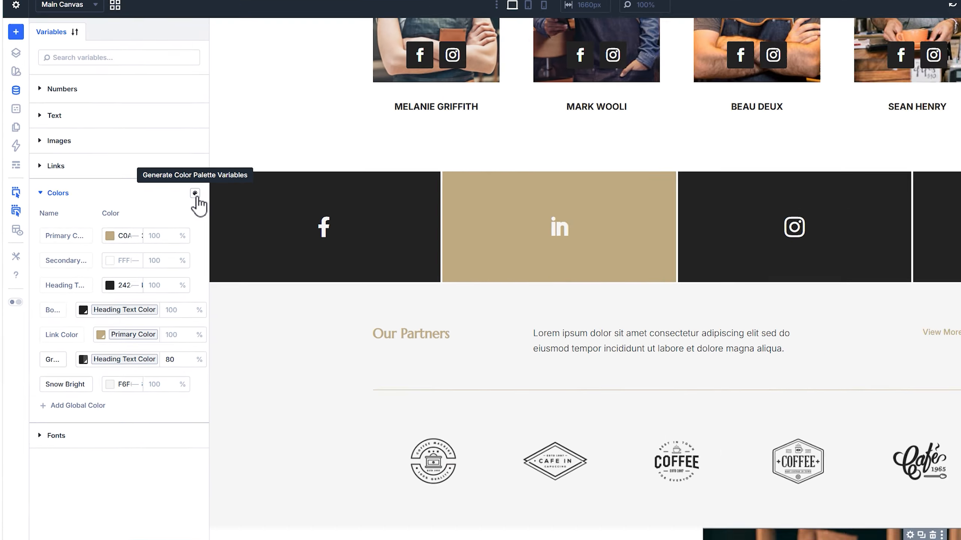
{"action": "left_click", "coordinate": [406, 110]}
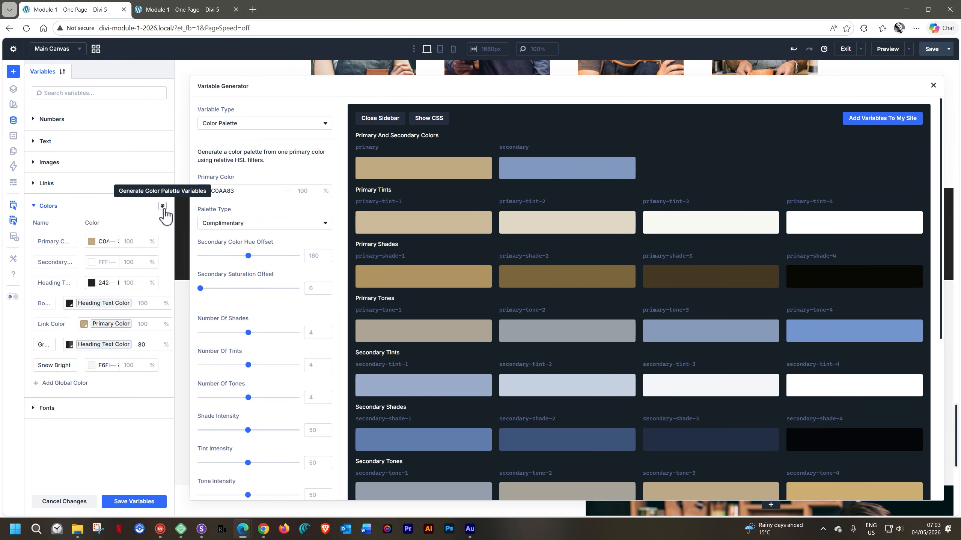
{"action": "scroll", "coordinate": [341, 253], "scroll_direction": "down", "scroll_amount": 5}
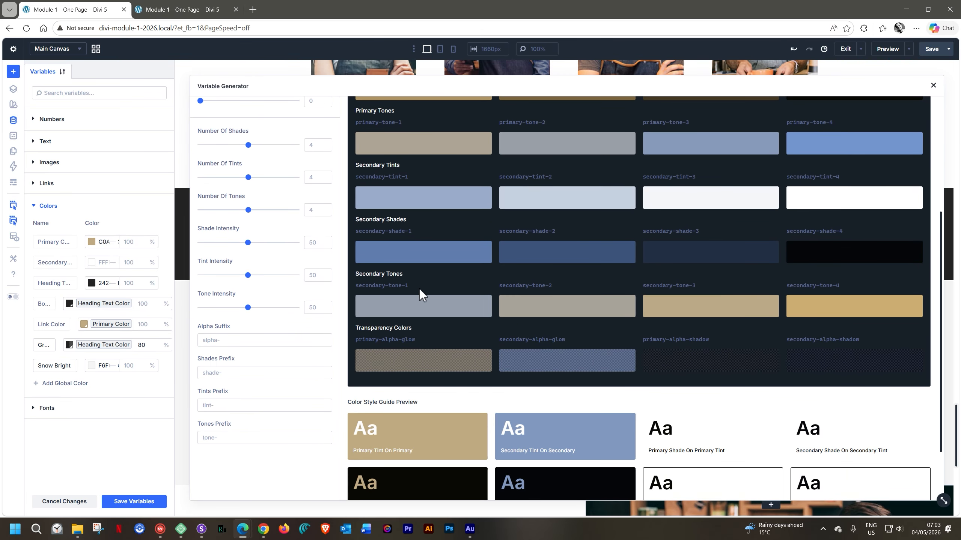
{"action": "scroll", "coordinate": [419, 289], "scroll_direction": "down", "scroll_amount": 2}
{"action": "scroll", "coordinate": [419, 289], "scroll_direction": "up", "scroll_amount": 7}
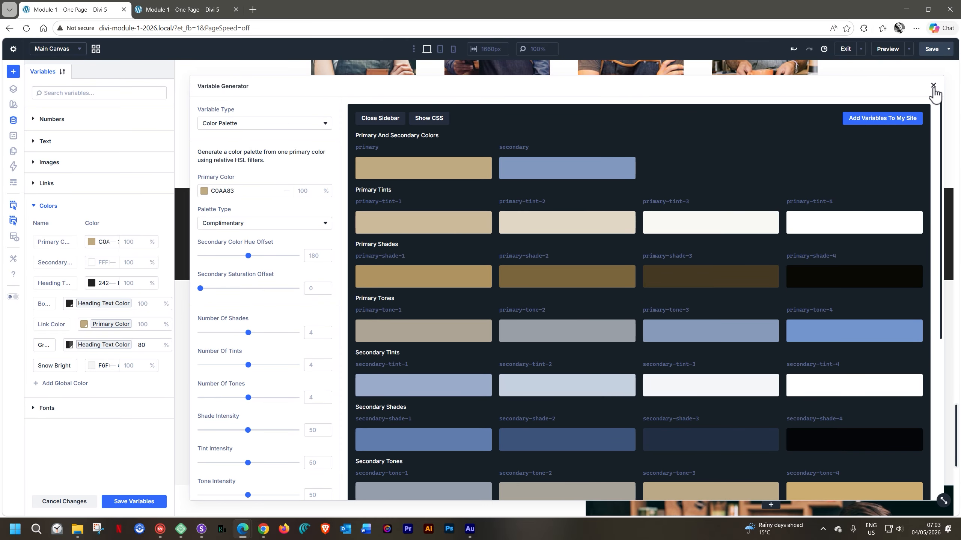
{"action": "left_click", "coordinate": [933, 86]}
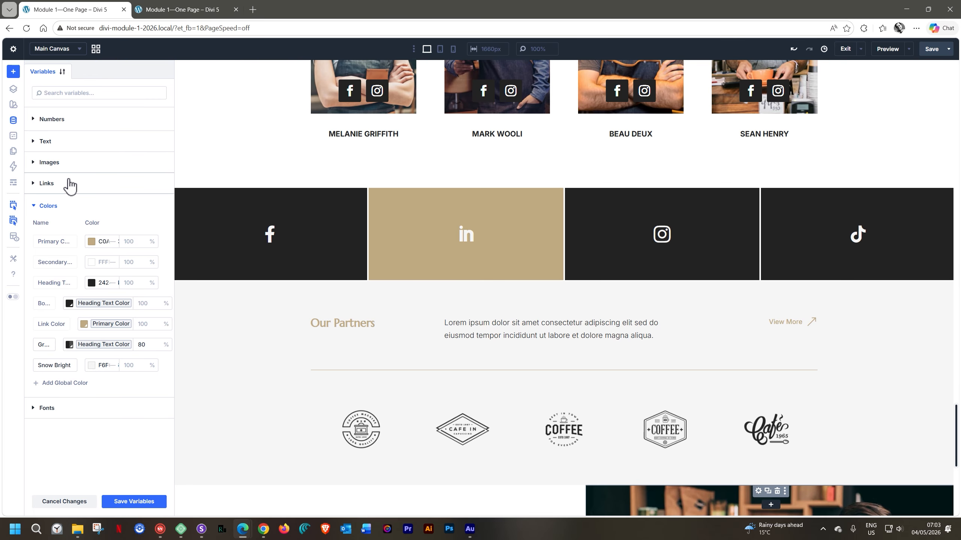
- Examine the Font Size variable generator for global numbers, including its fluid scale settings and text previews, and close it without adding variables
{"action": "left_click", "coordinate": [36, 119]}
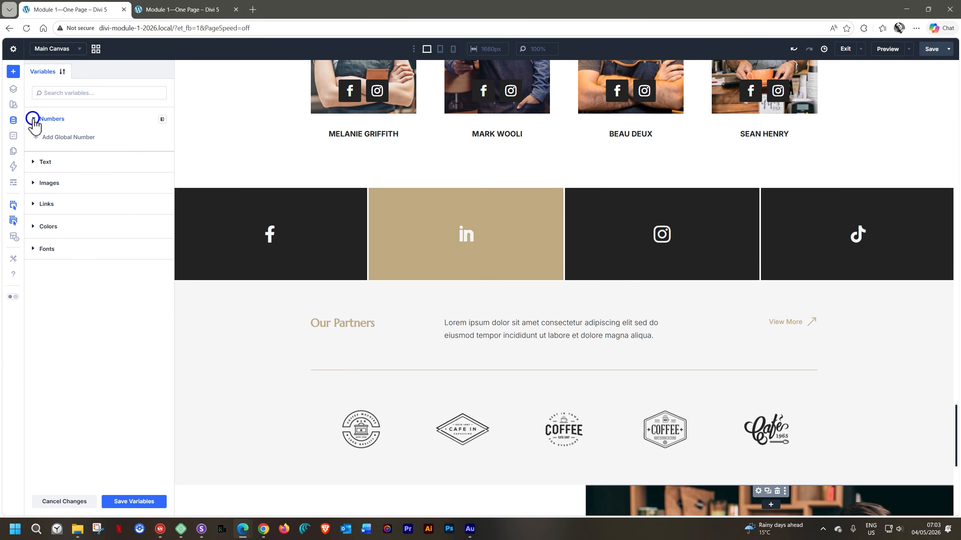
{"action": "left_click", "coordinate": [161, 120]}
{"action": "scroll", "coordinate": [433, 238], "scroll_direction": "down", "scroll_amount": 6}
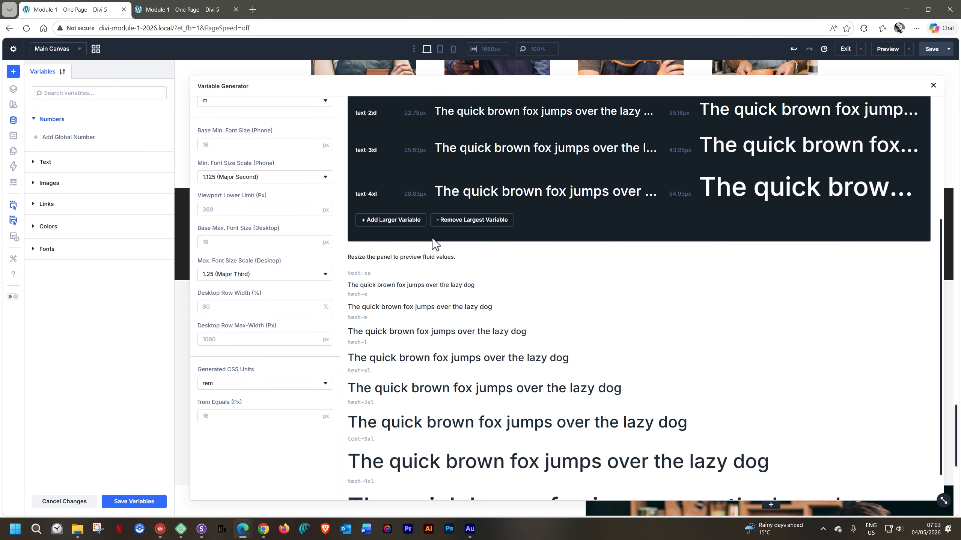
{"action": "scroll", "coordinate": [432, 238], "scroll_direction": "up", "scroll_amount": 6}
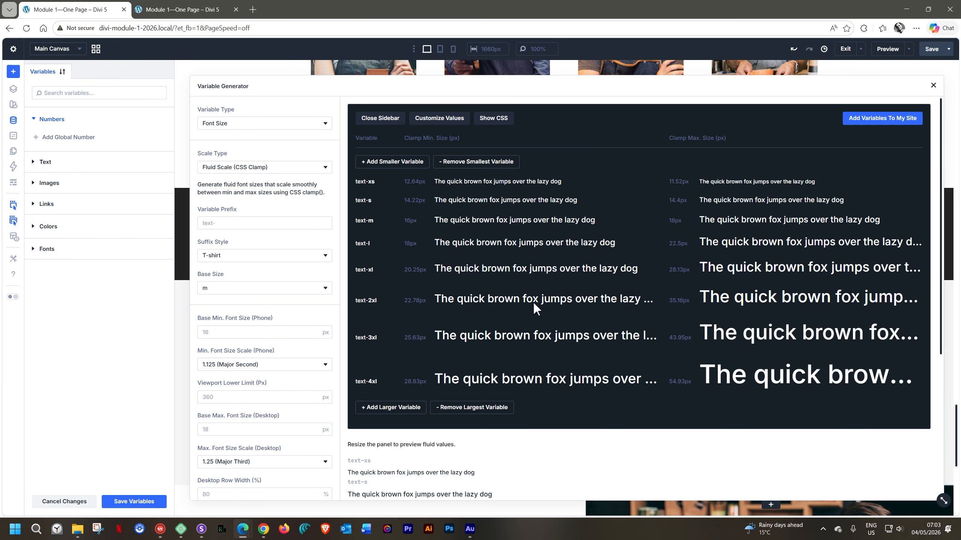
{"action": "left_click", "coordinate": [933, 87]}
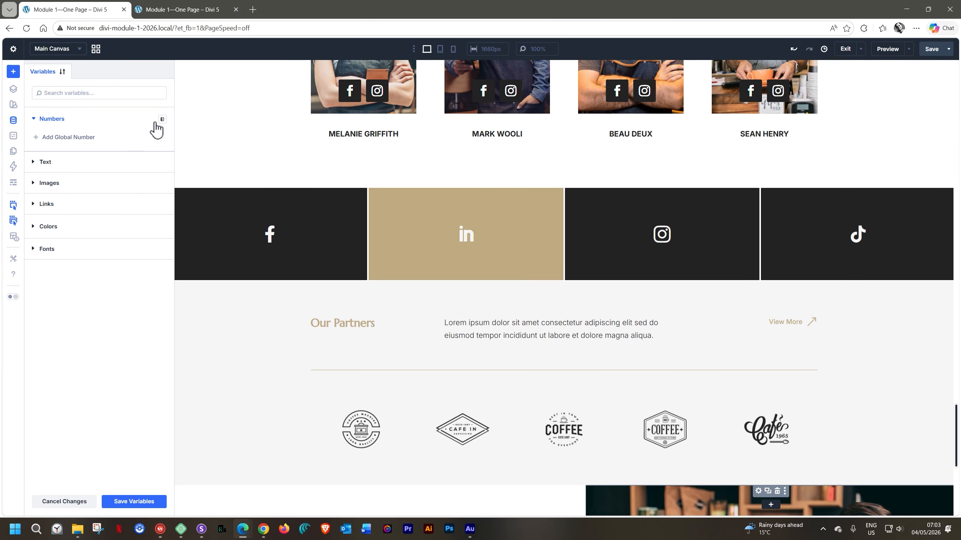
{"action": "left_click", "coordinate": [162, 120]}
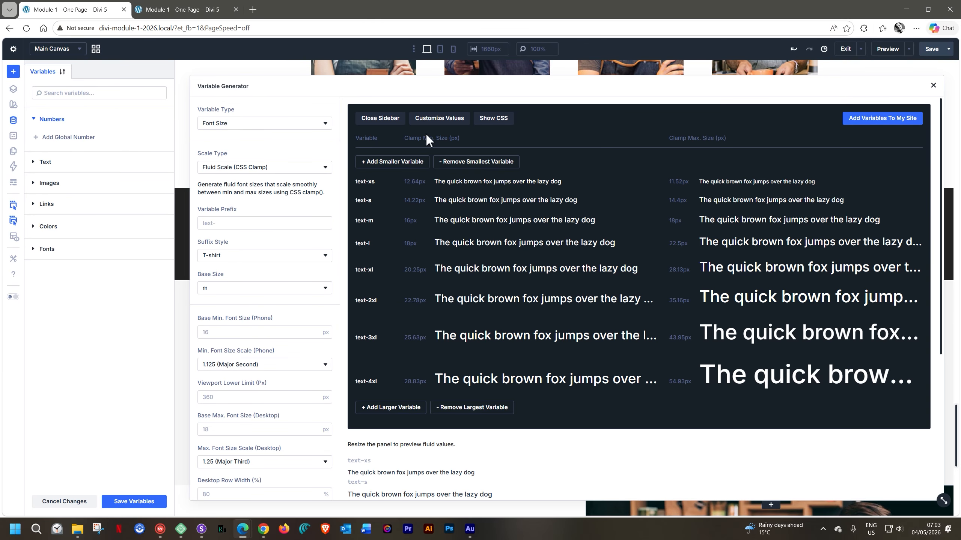
{"action": "left_click", "coordinate": [933, 86]}
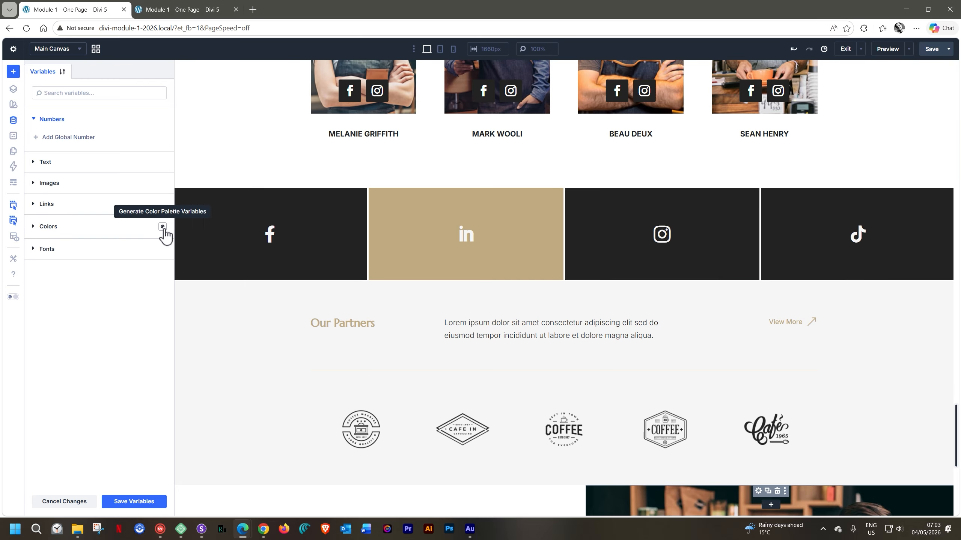
- Review the generated tints, shades and tones of the complimentary color palette once more, and close the generator
{"action": "left_click", "coordinate": [163, 227]}
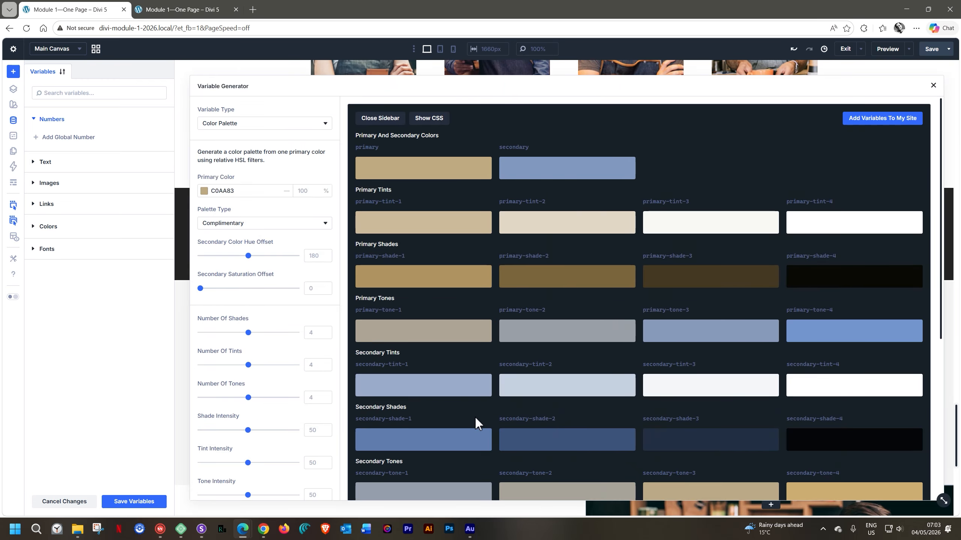
{"action": "scroll", "coordinate": [475, 417], "scroll_direction": "down", "scroll_amount": 2}
{"action": "left_click", "coordinate": [933, 86]}
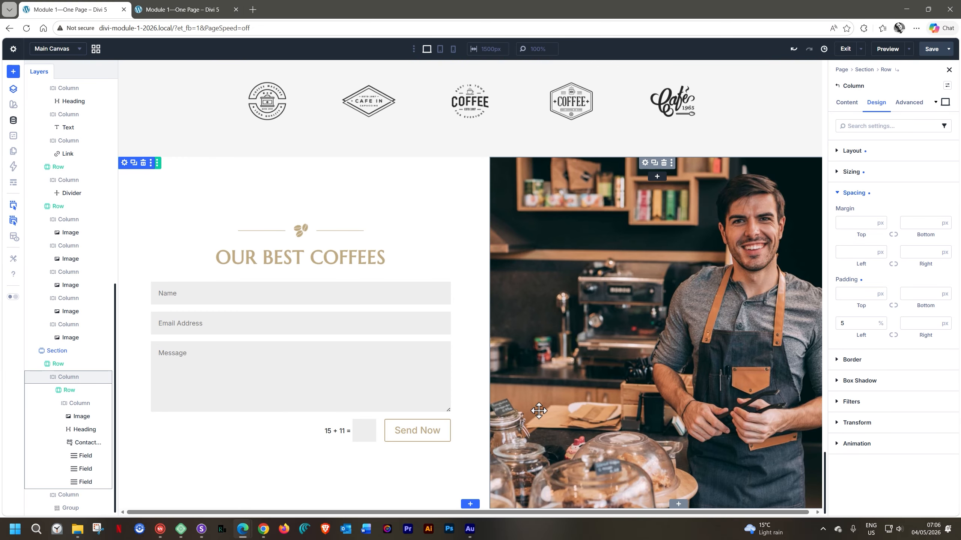
- Review the whole desktop page from the contact section back up to the hero and About Us sections
{"action": "scroll", "coordinate": [538, 410], "scroll_direction": "up", "scroll_amount": 5}
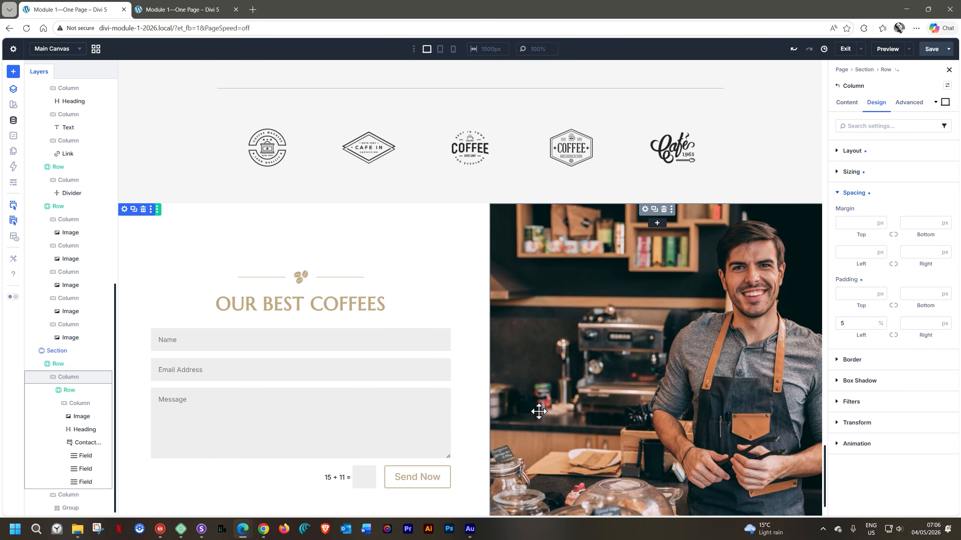
{"action": "scroll", "coordinate": [537, 420], "scroll_direction": "up", "scroll_amount": 10}
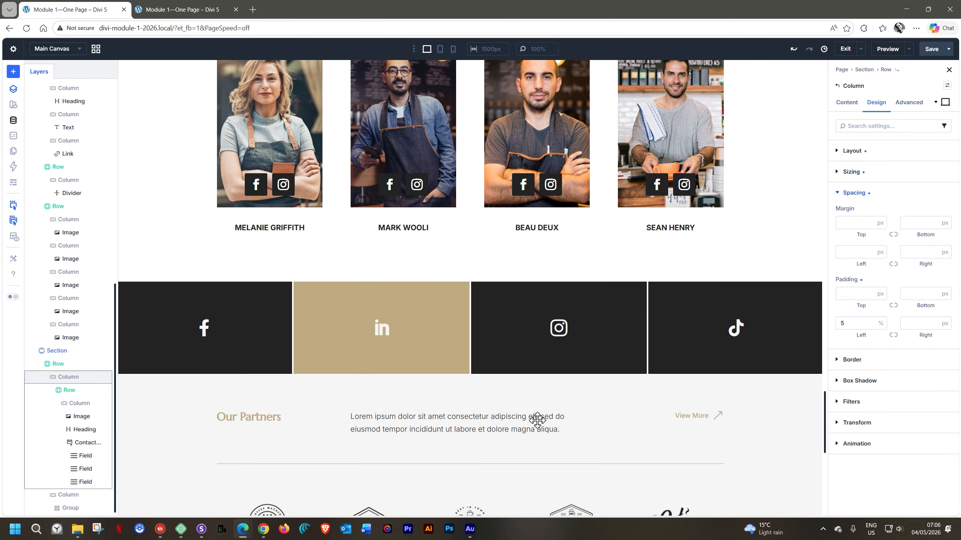
{"action": "scroll", "coordinate": [537, 420], "scroll_direction": "up", "scroll_amount": 10}
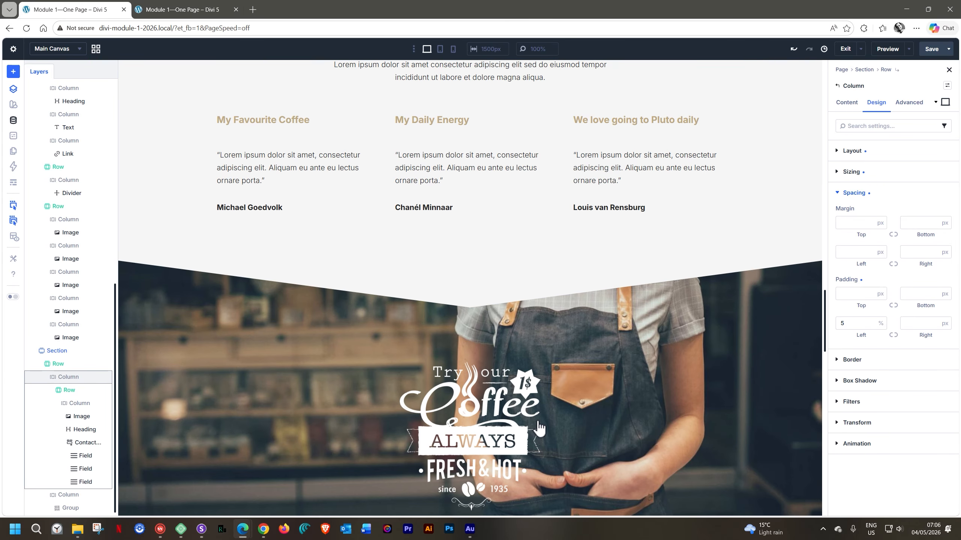
{"action": "scroll", "coordinate": [537, 420], "scroll_direction": "up", "scroll_amount": 15}
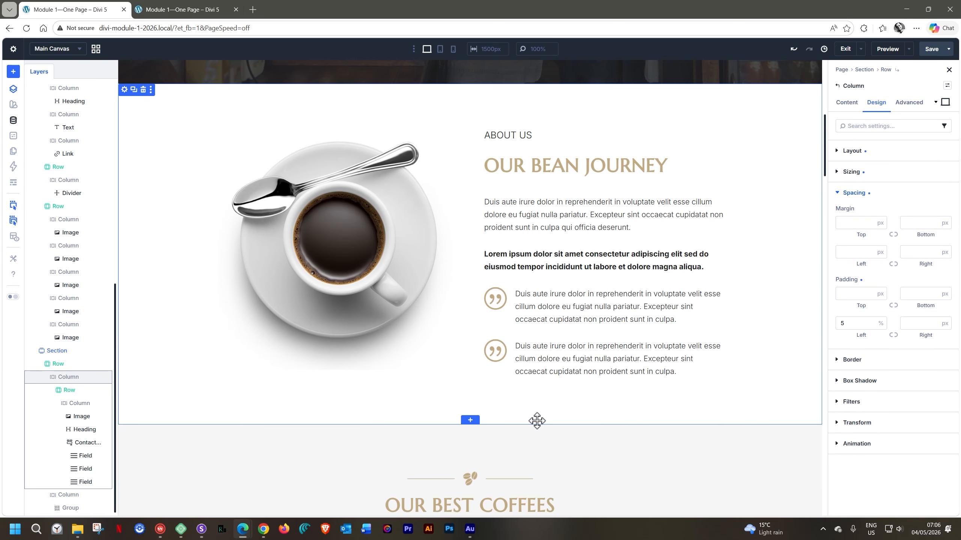
{"action": "scroll", "coordinate": [537, 421], "scroll_direction": "up", "scroll_amount": 10}
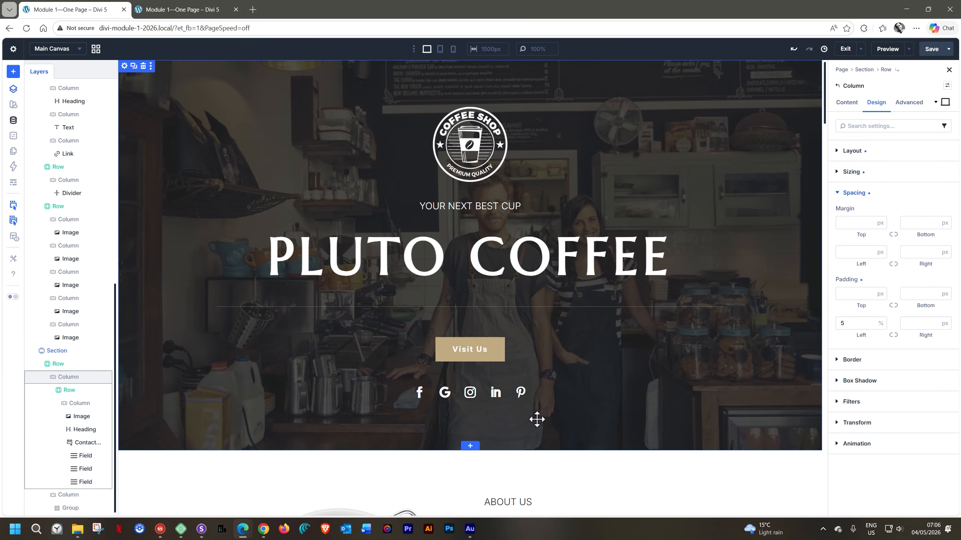
{"action": "scroll", "coordinate": [109, 318], "scroll_direction": "up", "scroll_amount": 10}
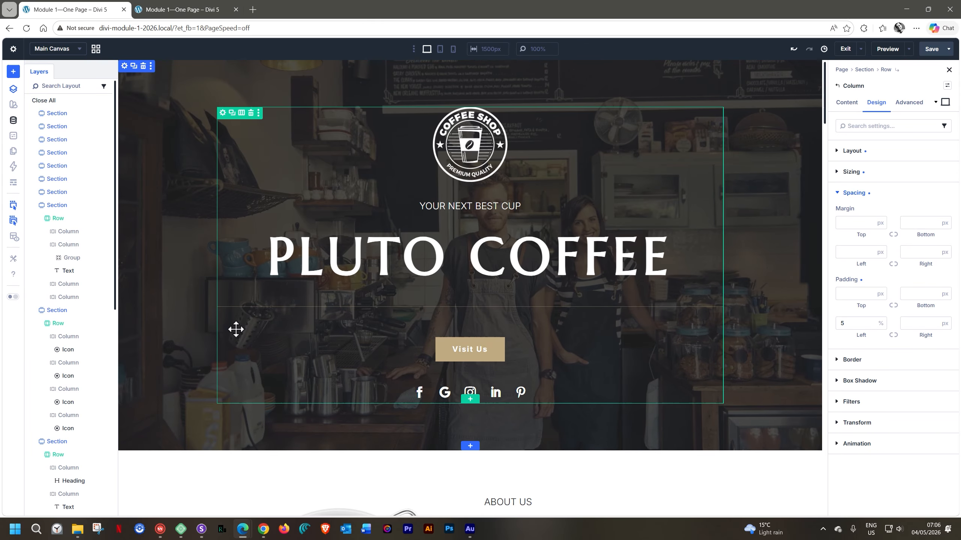
{"action": "scroll", "coordinate": [236, 327], "scroll_direction": "down", "scroll_amount": 4}
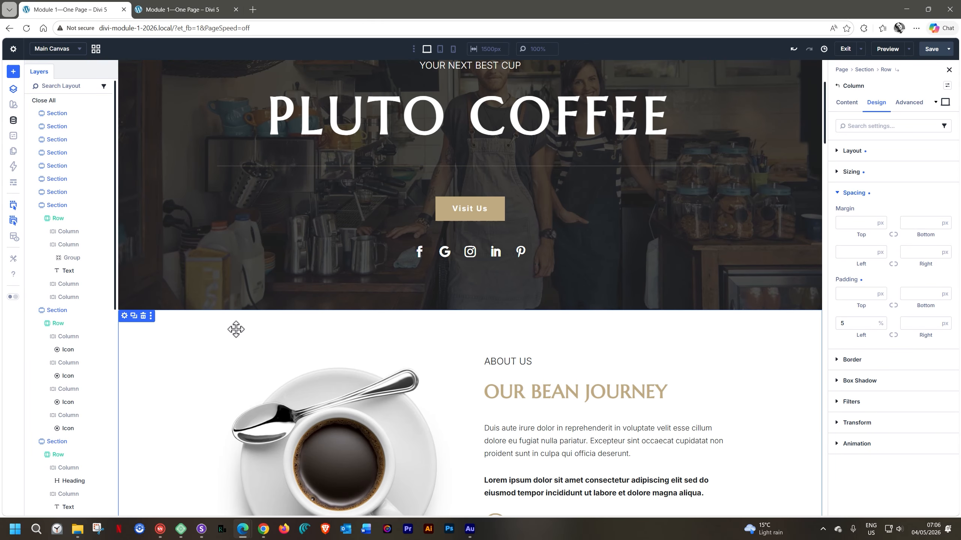
- Examine the desktop page from the About Us section down through the coffees, image panels, testimonials and team to the social icon row
{"action": "scroll", "coordinate": [236, 329], "scroll_direction": "down", "scroll_amount": 5}
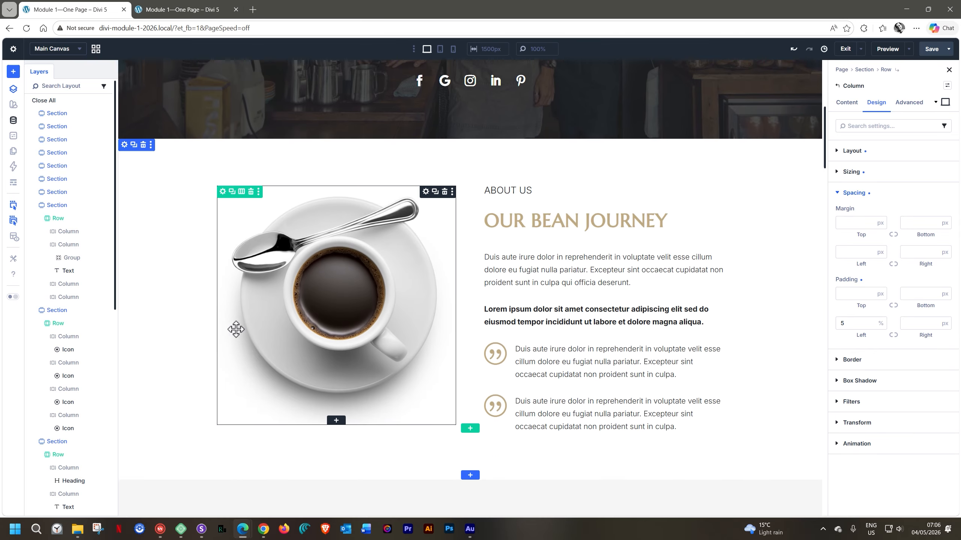
{"action": "scroll", "coordinate": [236, 329], "scroll_direction": "down", "scroll_amount": 2}
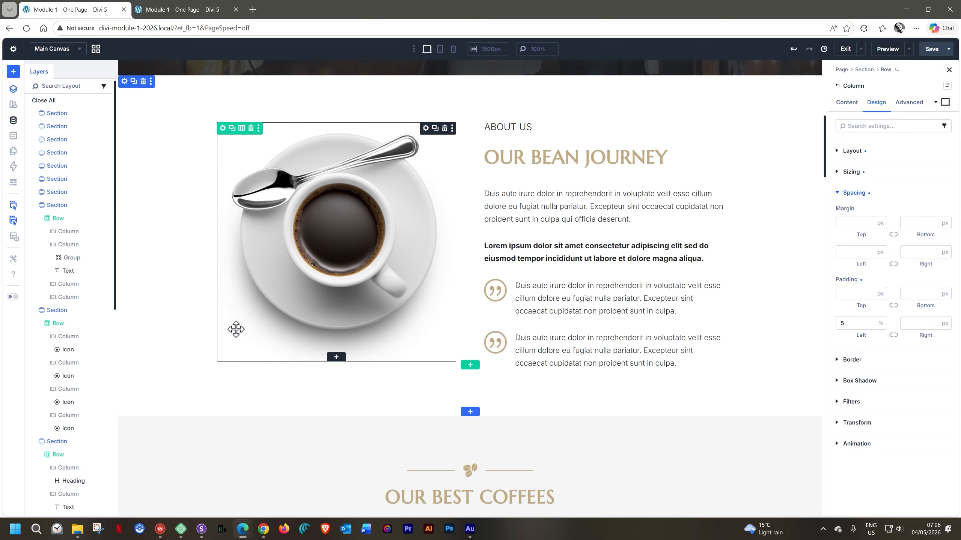
{"action": "scroll", "coordinate": [237, 330], "scroll_direction": "down", "scroll_amount": 8}
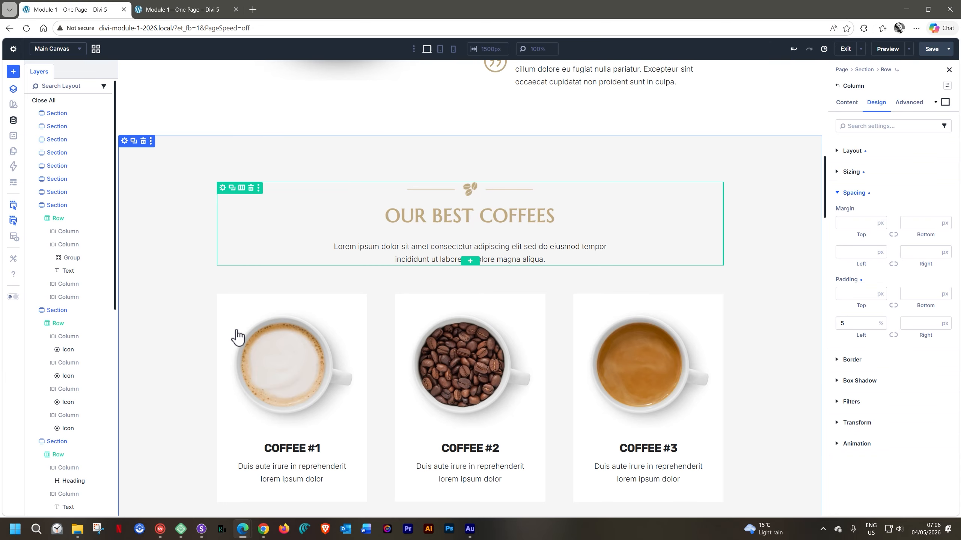
{"action": "scroll", "coordinate": [236, 328], "scroll_direction": "down", "scroll_amount": 3}
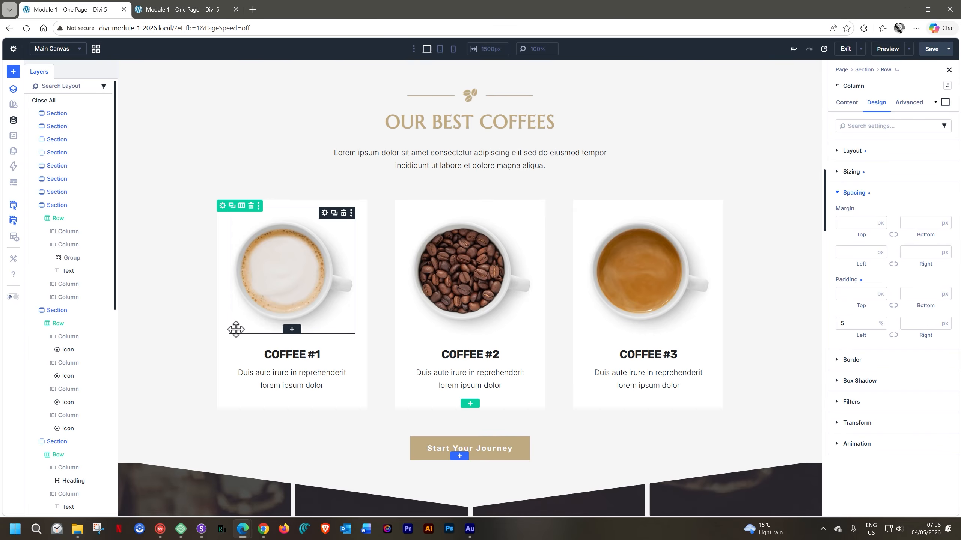
{"action": "scroll", "coordinate": [257, 355], "scroll_direction": "down", "scroll_amount": 10}
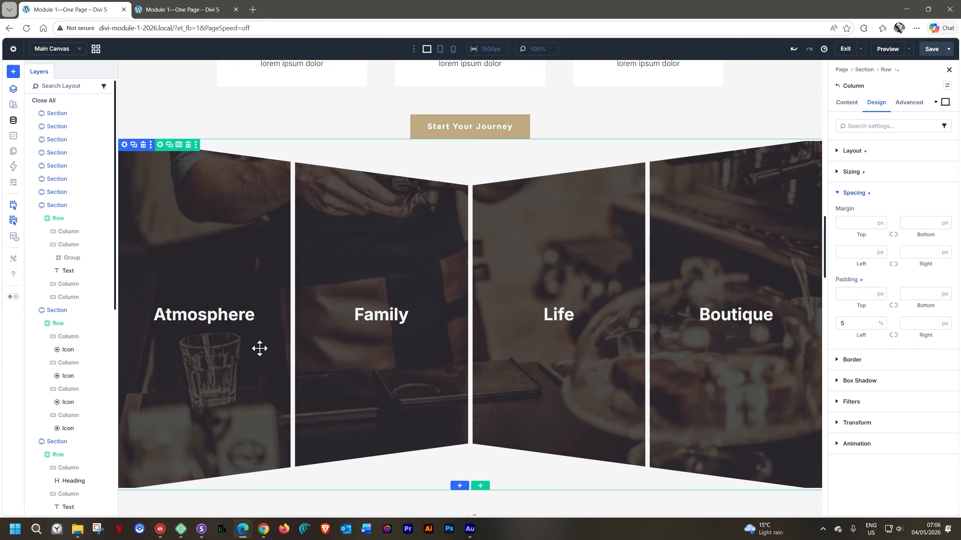
{"action": "scroll", "coordinate": [259, 348], "scroll_direction": "down", "scroll_amount": 13}
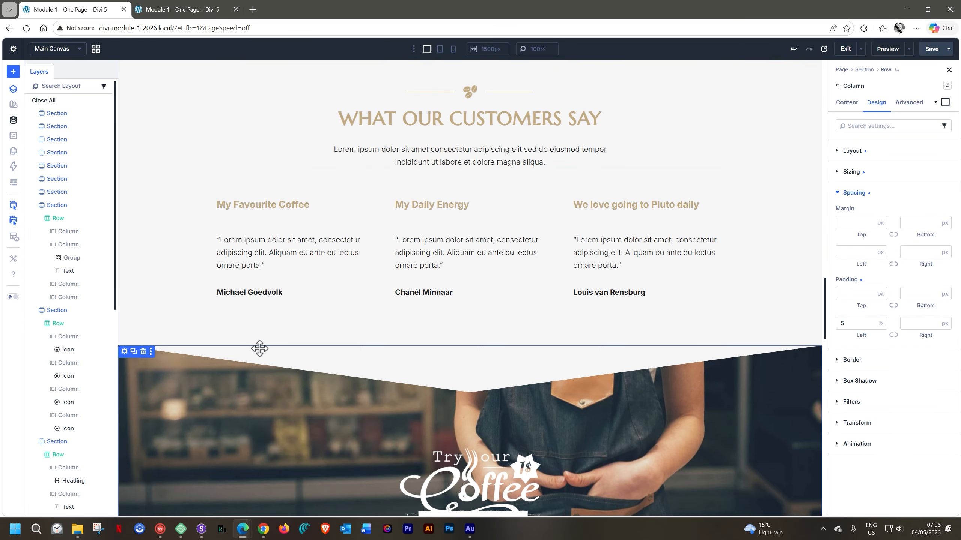
{"action": "scroll", "coordinate": [259, 349], "scroll_direction": "down", "scroll_amount": 13}
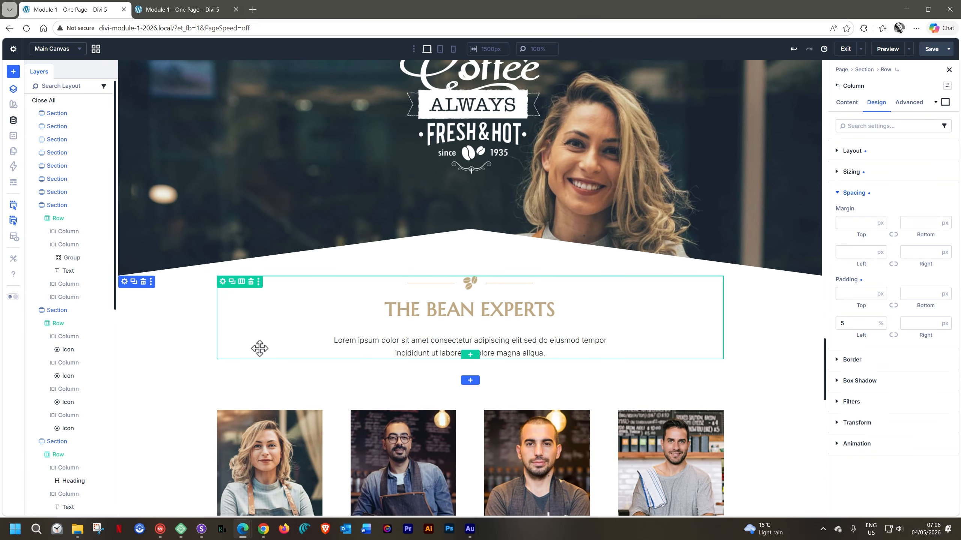
{"action": "scroll", "coordinate": [259, 348], "scroll_direction": "down", "scroll_amount": 9}
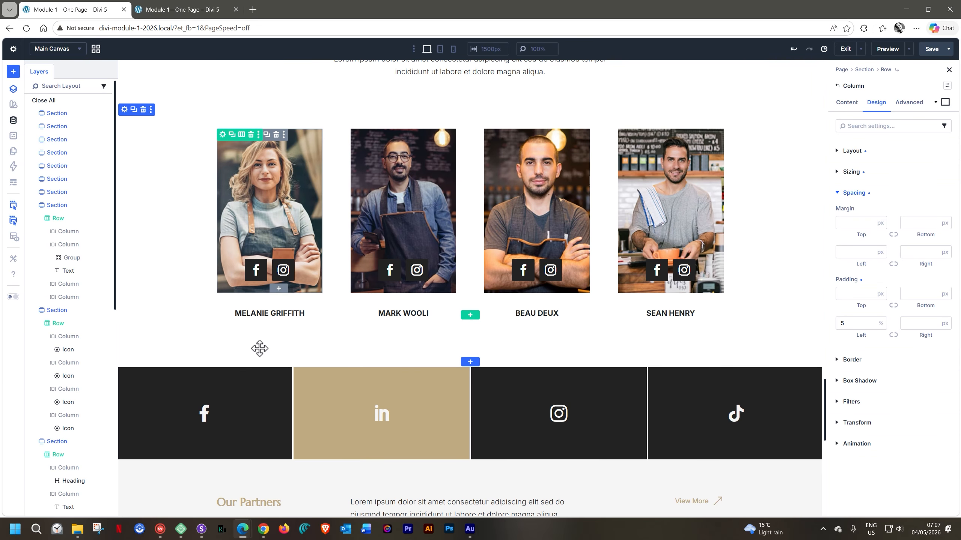